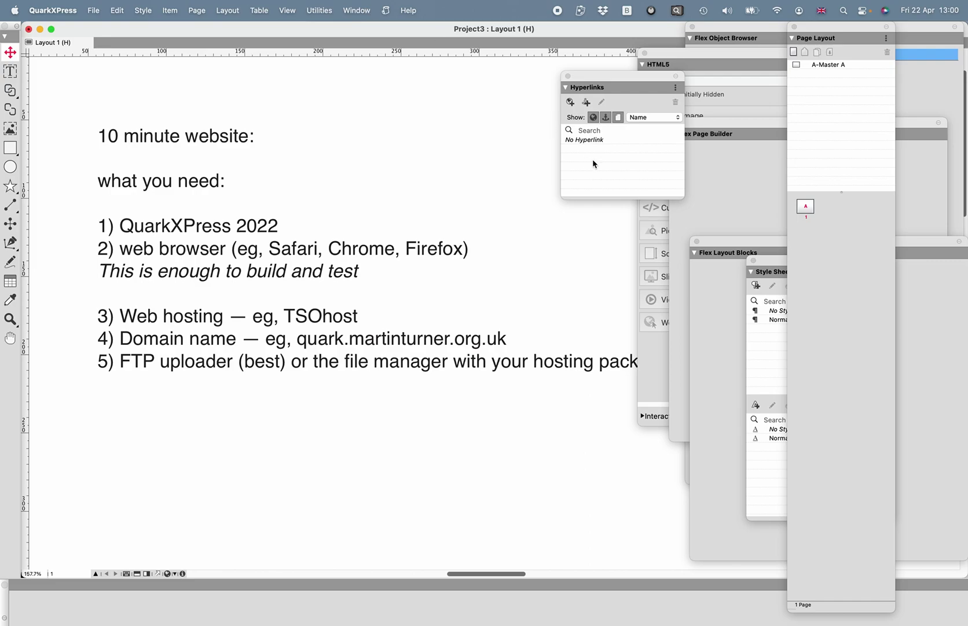
Step: Close the Hyperlinks, Page Layout, Style Sheets, Flex Layout Blocks, Flex Page Builder, HTML5 and Flex Object Browser palettes
left_click(568, 76)
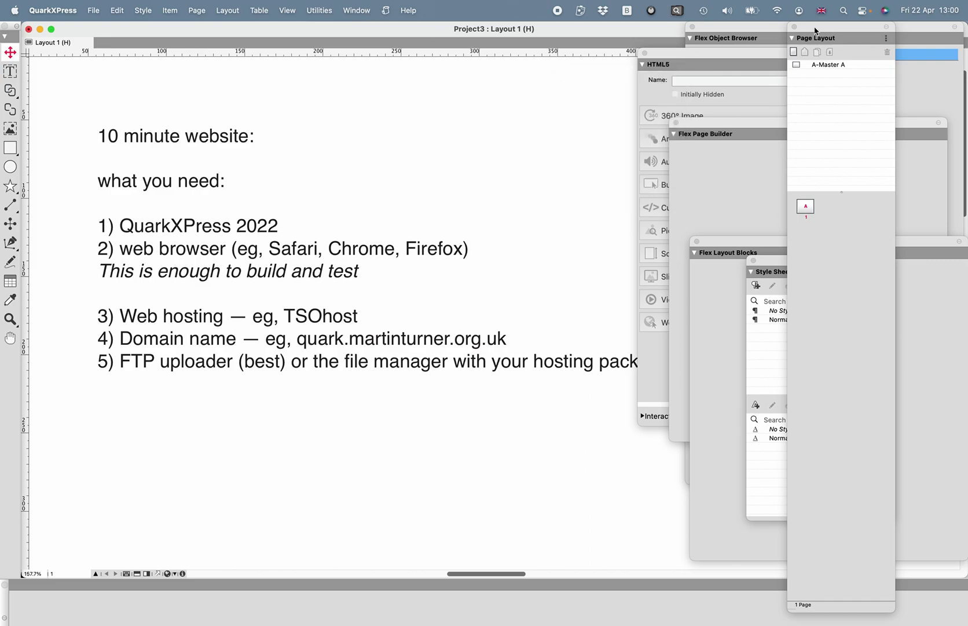
left_click(794, 26)
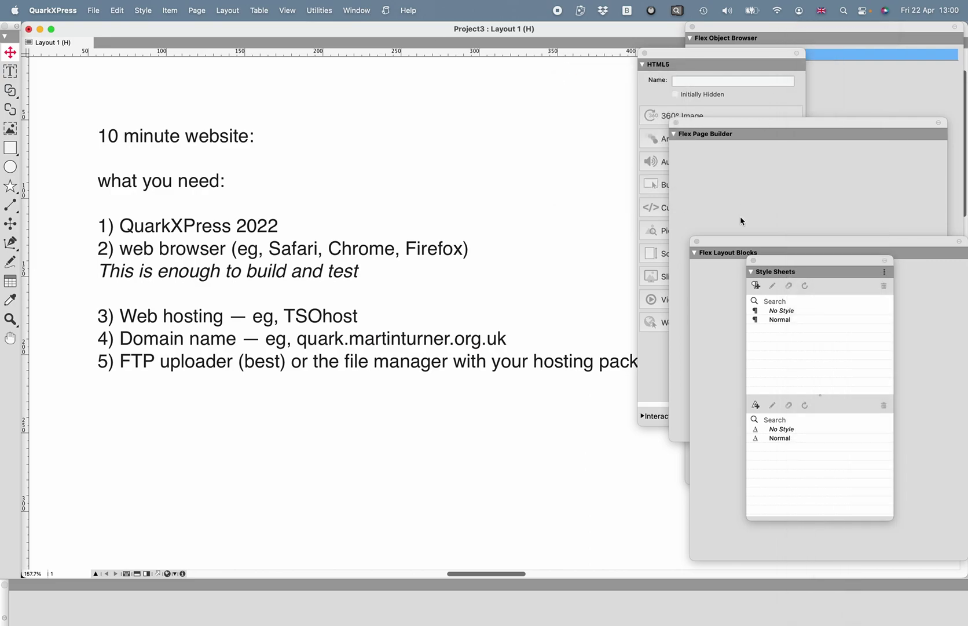
left_click(753, 261)
left_click(697, 241)
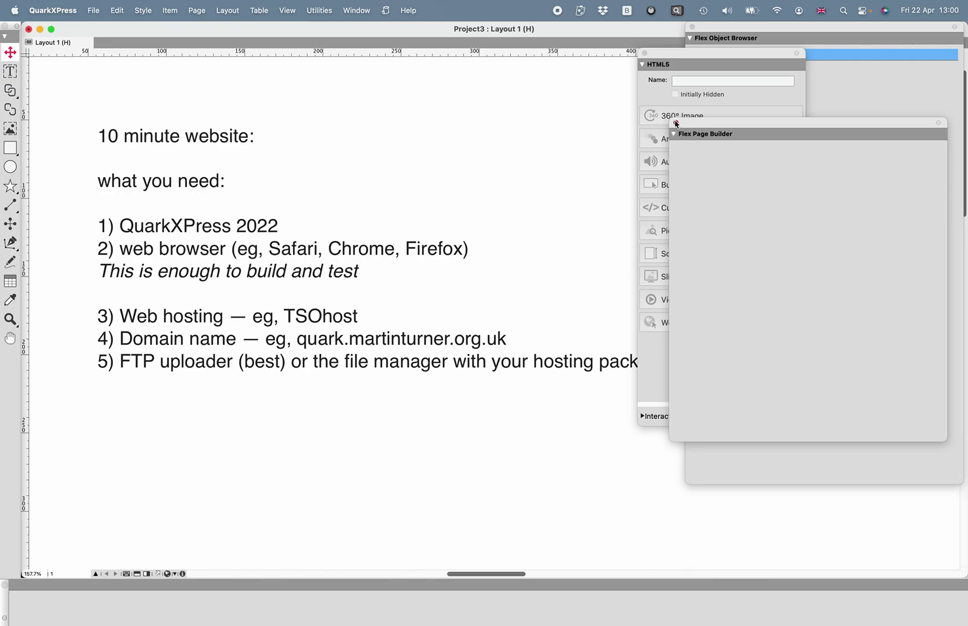
left_click(676, 123)
left_click(644, 54)
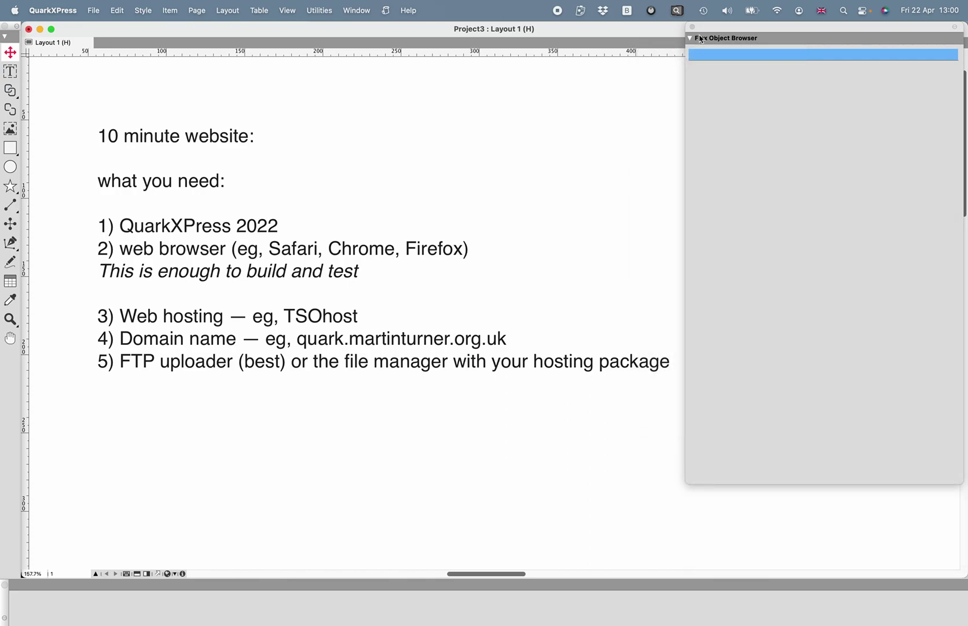
left_click(692, 27)
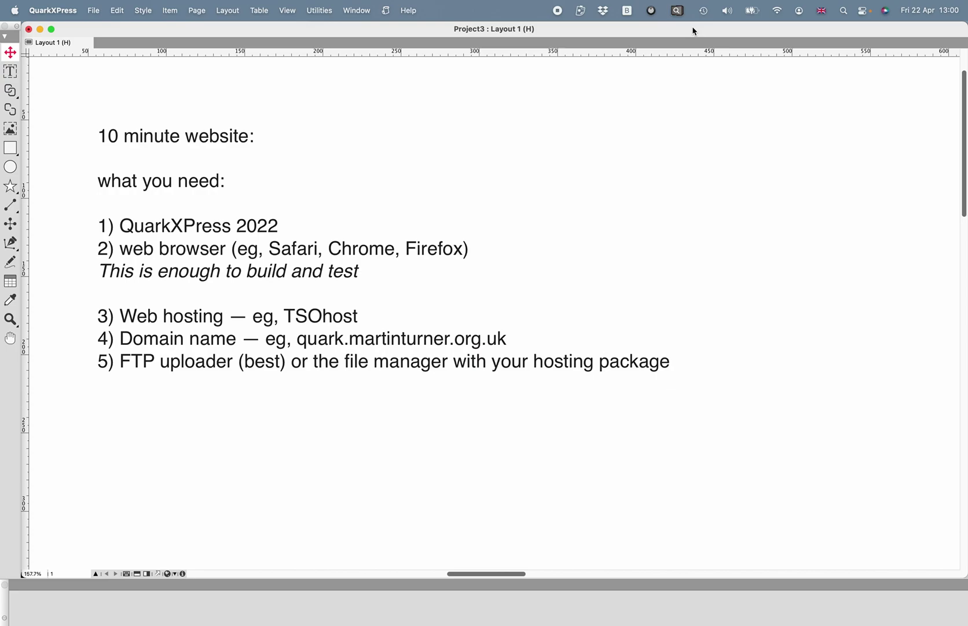
Step: Switch to Cyberduck to view the uploaded files in the website's server folder, and return to the QuarkXPress project
key("super+Tab")
key("super+Tab")
key("super+Tab")
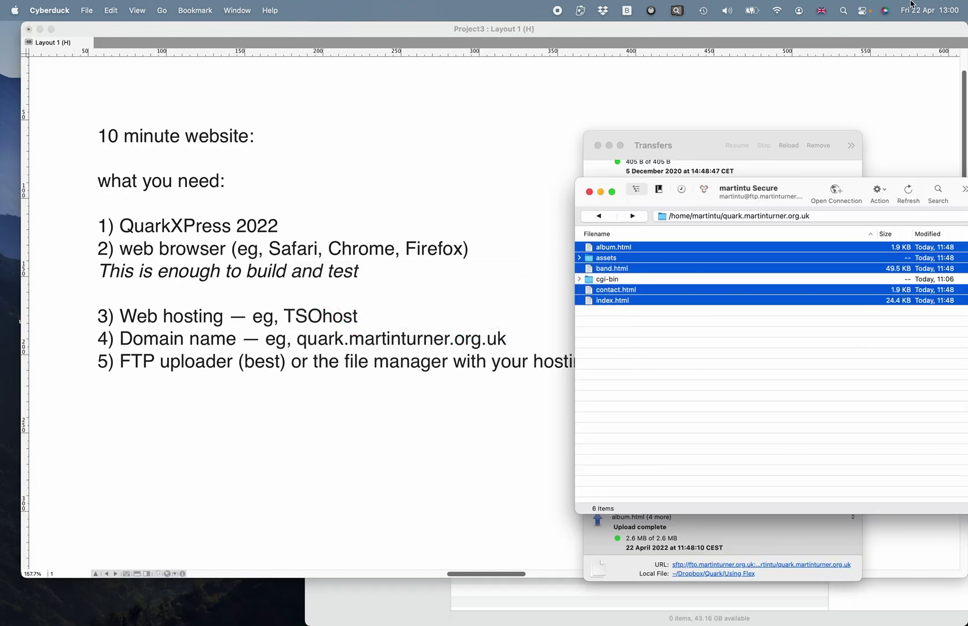
left_click_drag(798, 187, 762, 220)
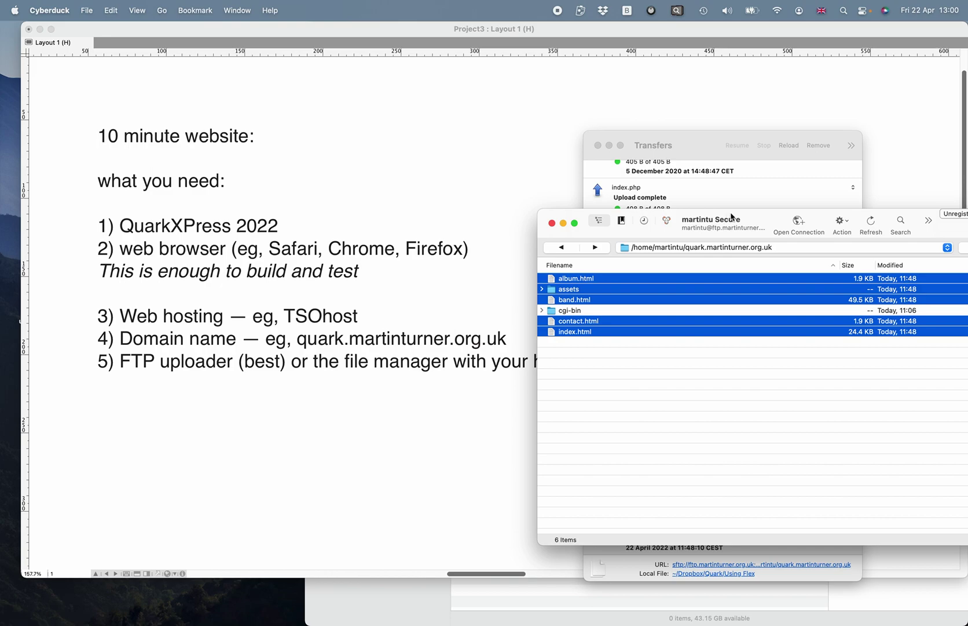
left_click_drag(746, 211, 753, 218)
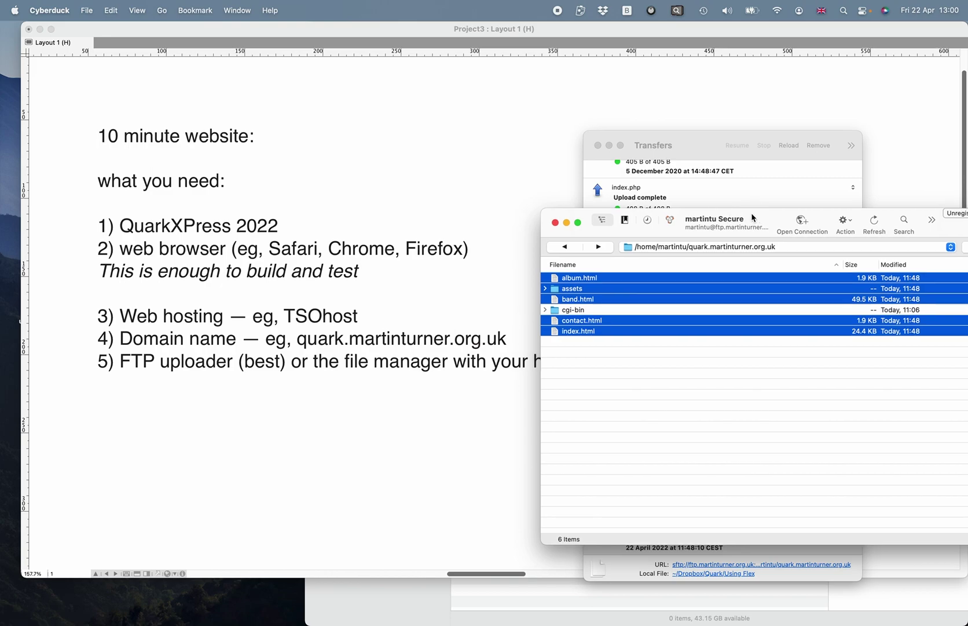
left_click(430, 36)
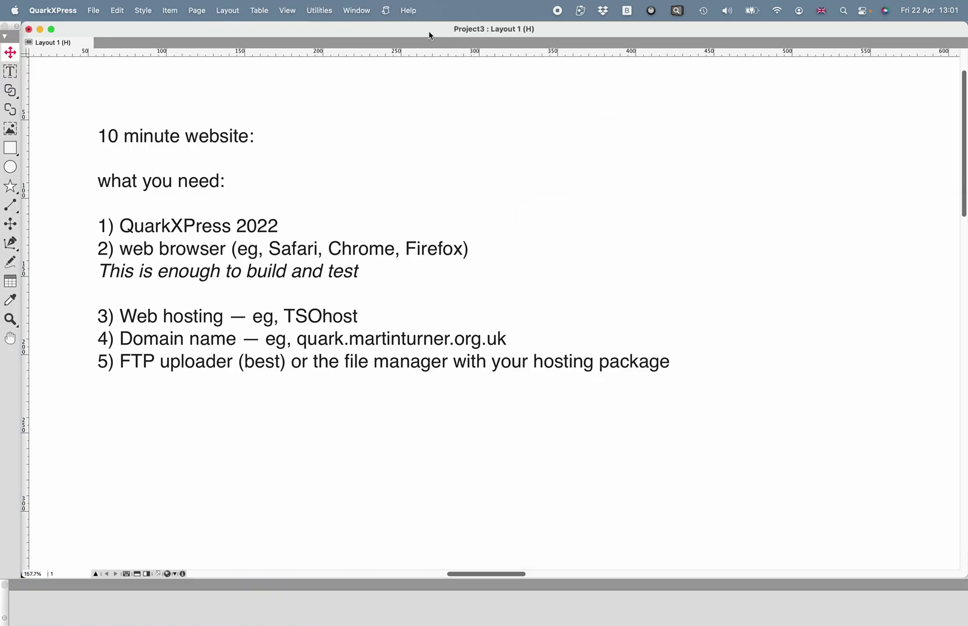
Step: Start a new project with the layout type set to Digital and Flex
left_click(95, 10)
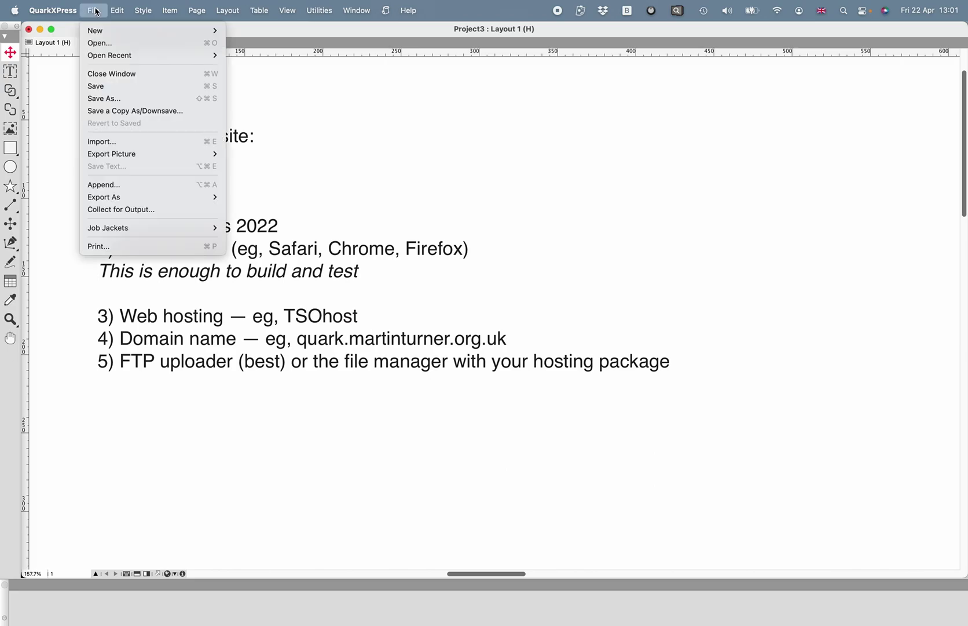
mouse_move(93, 30)
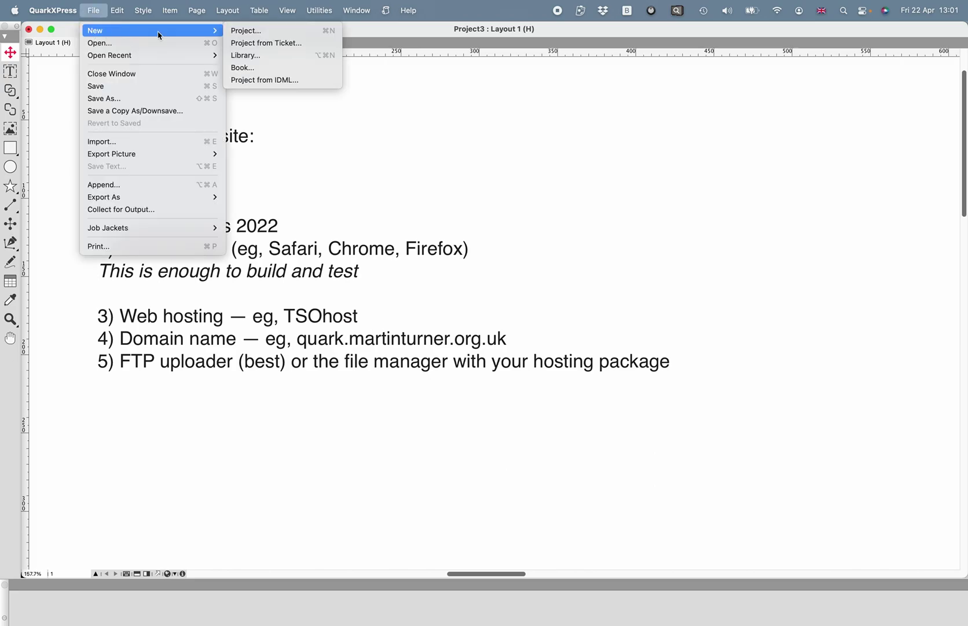
left_click(243, 30)
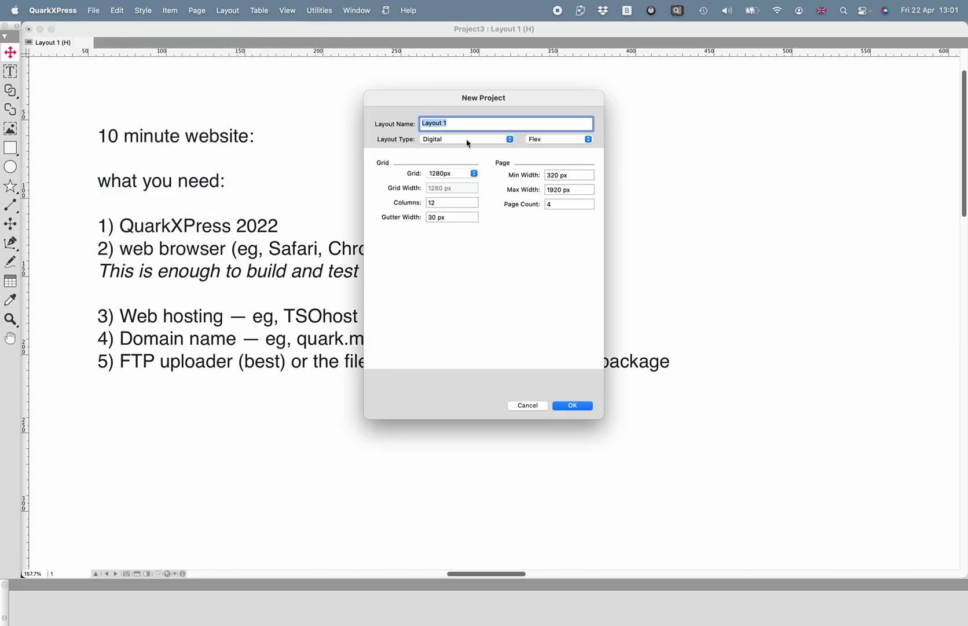
left_click(490, 142)
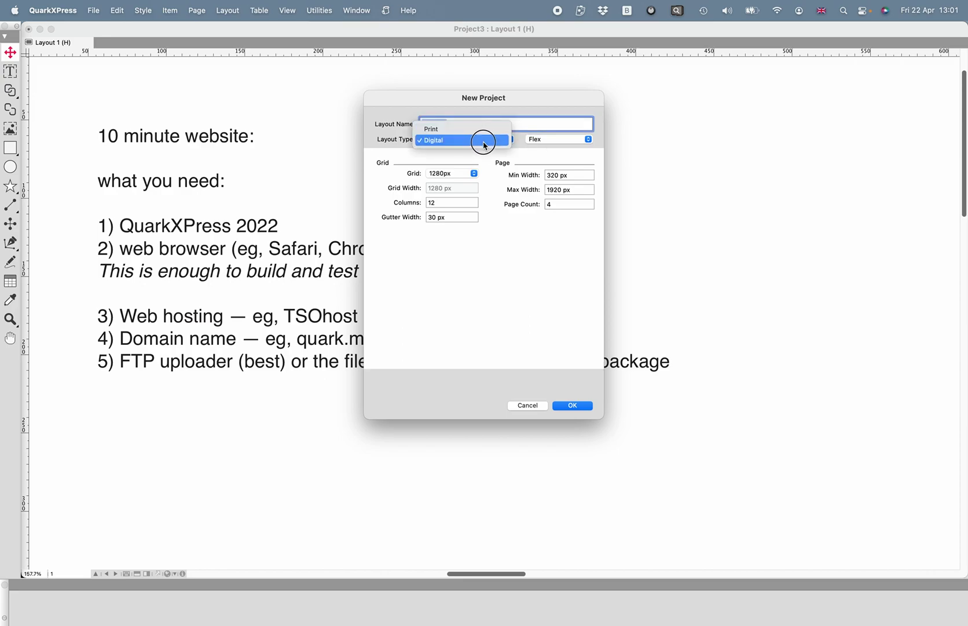
left_click(486, 142)
left_click(558, 139)
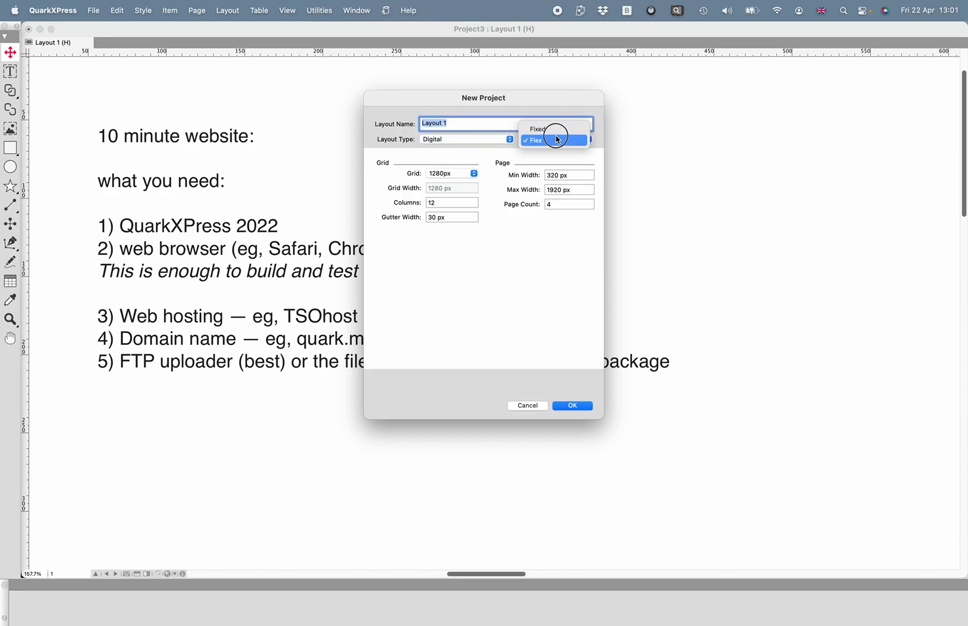
left_click(558, 140)
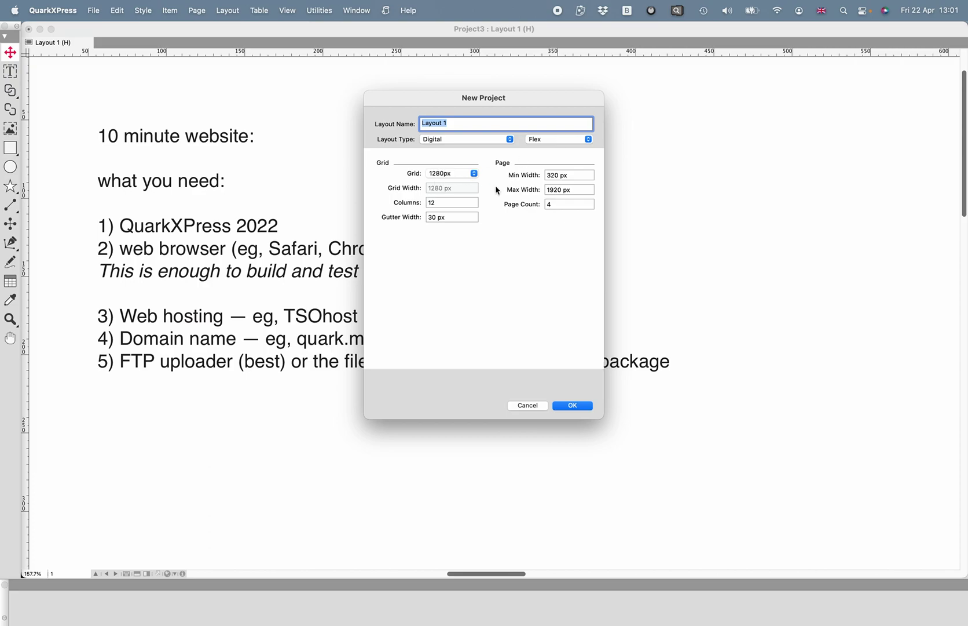
Step: Create the project with a 1280px grid, 12 columns and a page count of 4
left_click(452, 174)
left_click(493, 174)
left_click_drag(571, 409, 549, 270)
left_click(556, 205)
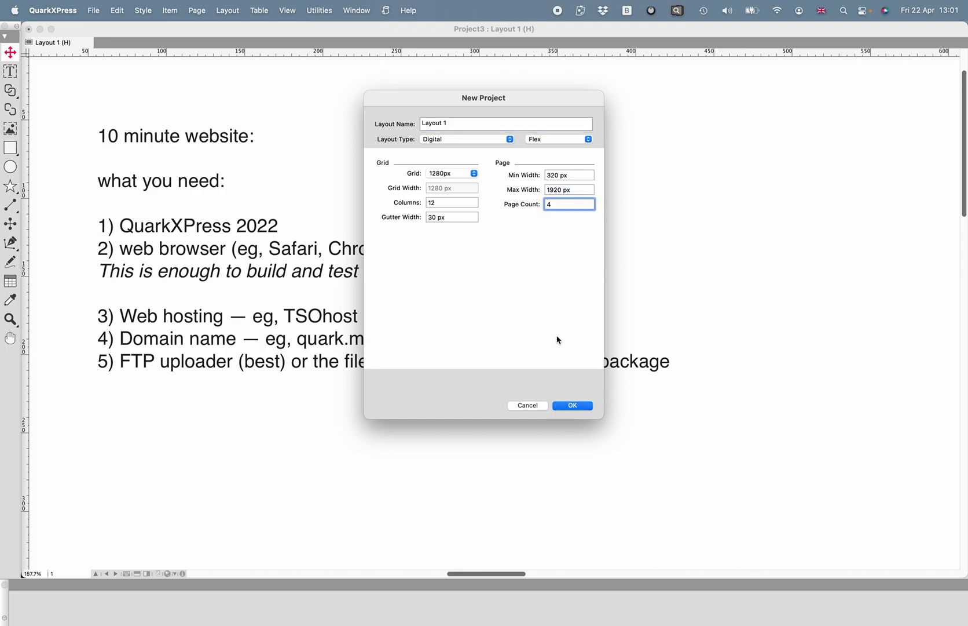
left_click(570, 408)
left_click(571, 407)
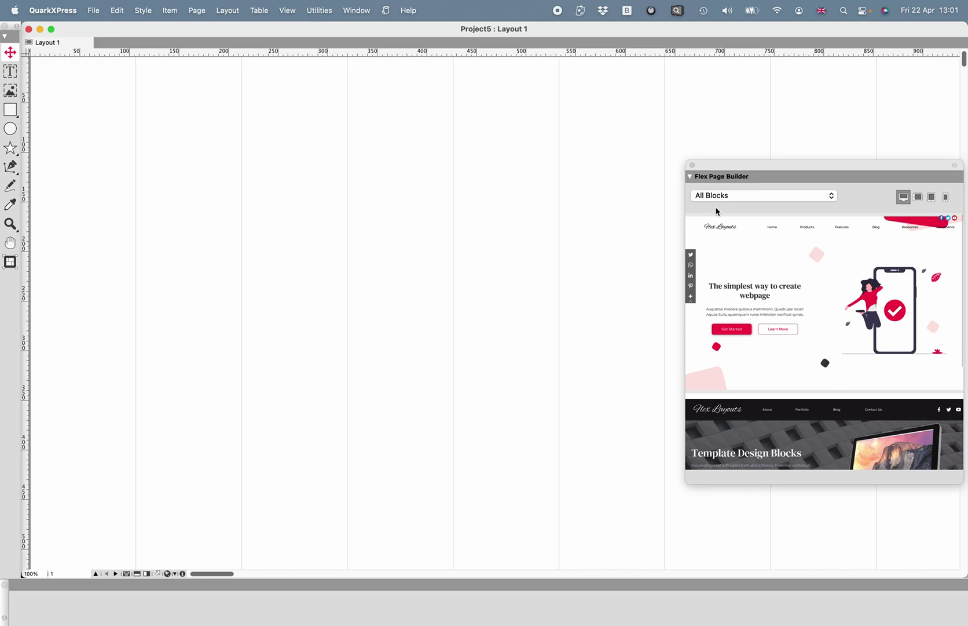
Step: Fit the full page width in view and place the Flex Page Builder palette beside the page
mouse_move(733, 165)
left_mouse_down()
mouse_move(689, 171)
mouse_move(740, 160)
left_mouse_up()
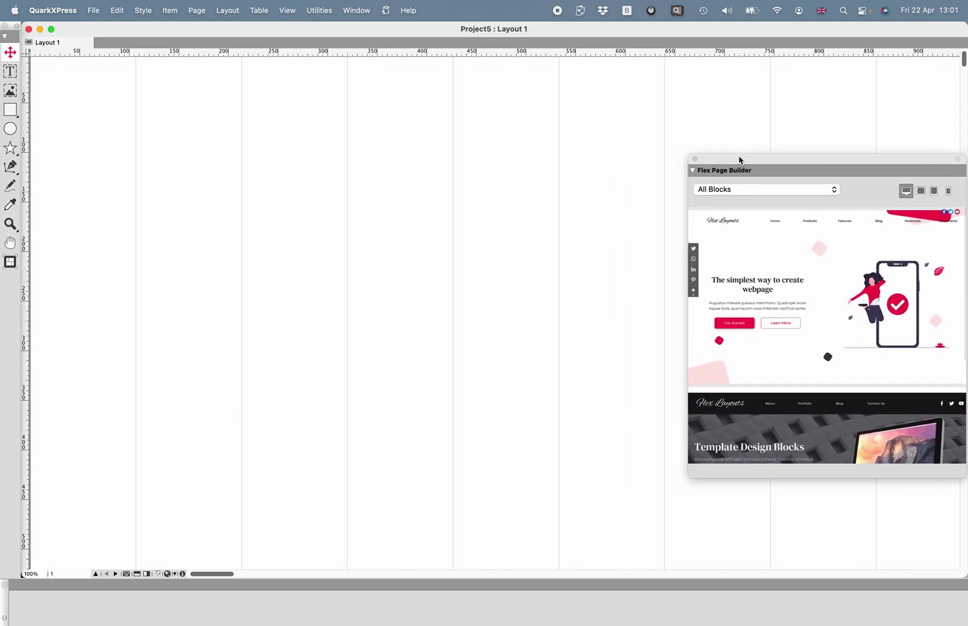
scroll(505, 193, "down", 5)
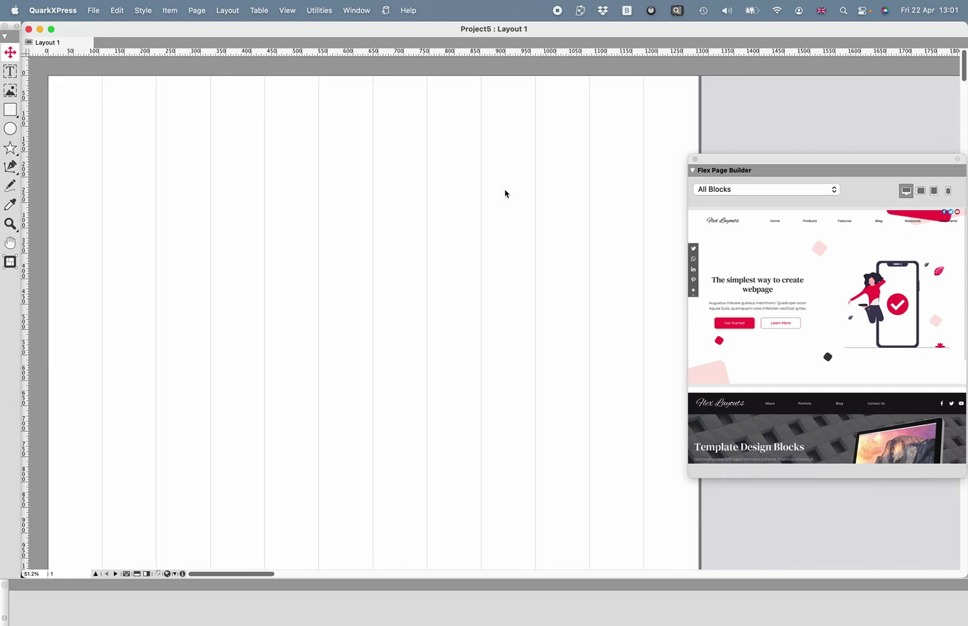
scroll(505, 192, "down", 1)
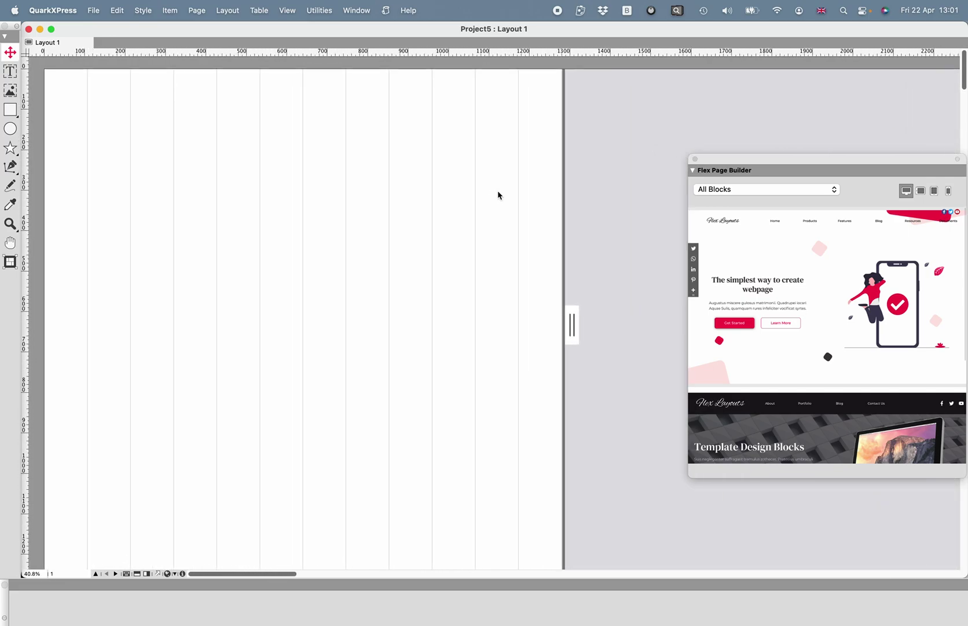
left_click_drag(847, 157, 778, 101)
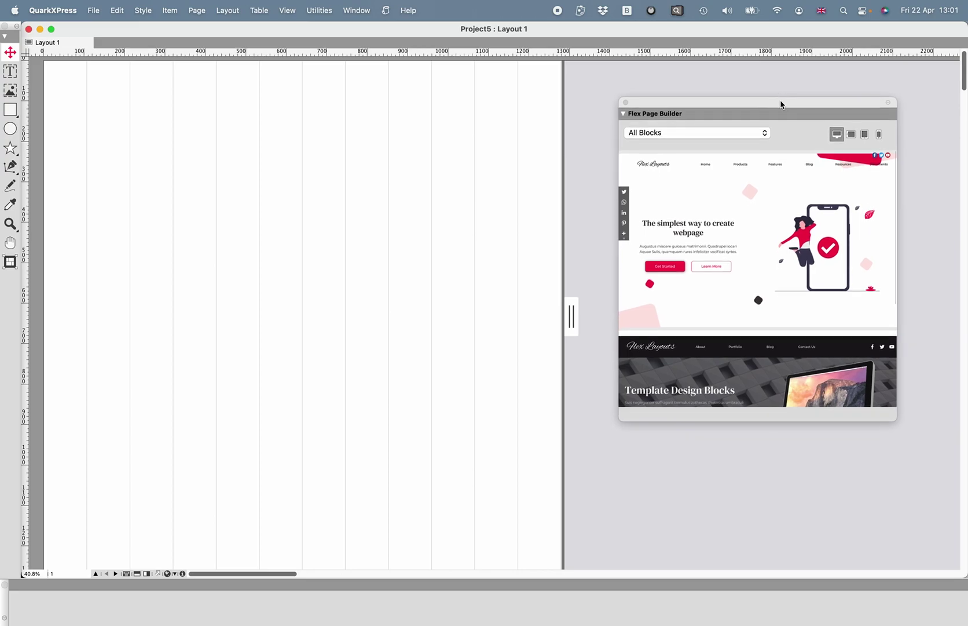
Step: Browse all the ready-made blocks in the Flex Page Builder down to the Smoking Pizzas design
scroll(779, 248, "down", 10)
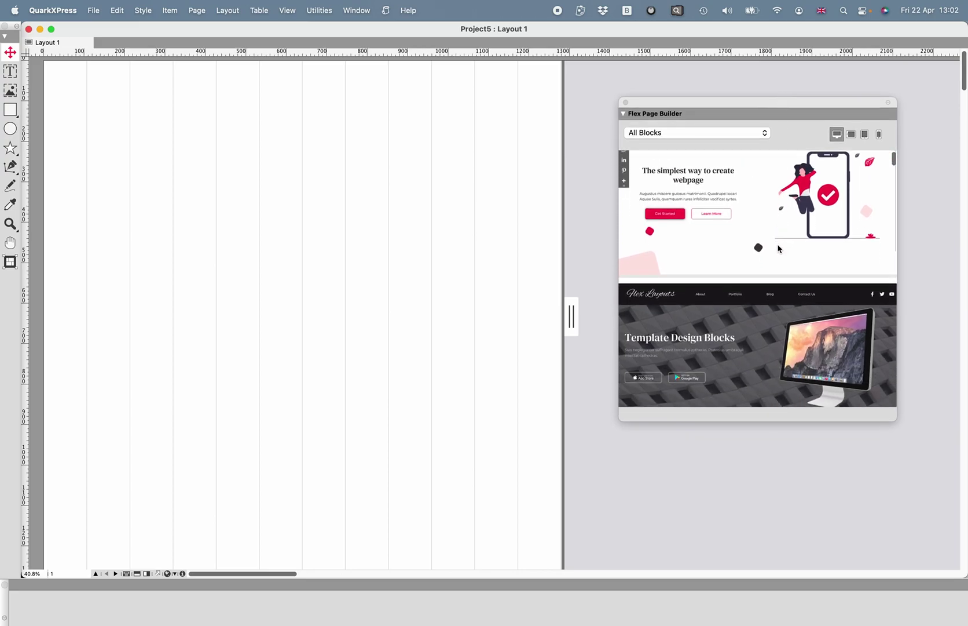
scroll(779, 248, "down", 15)
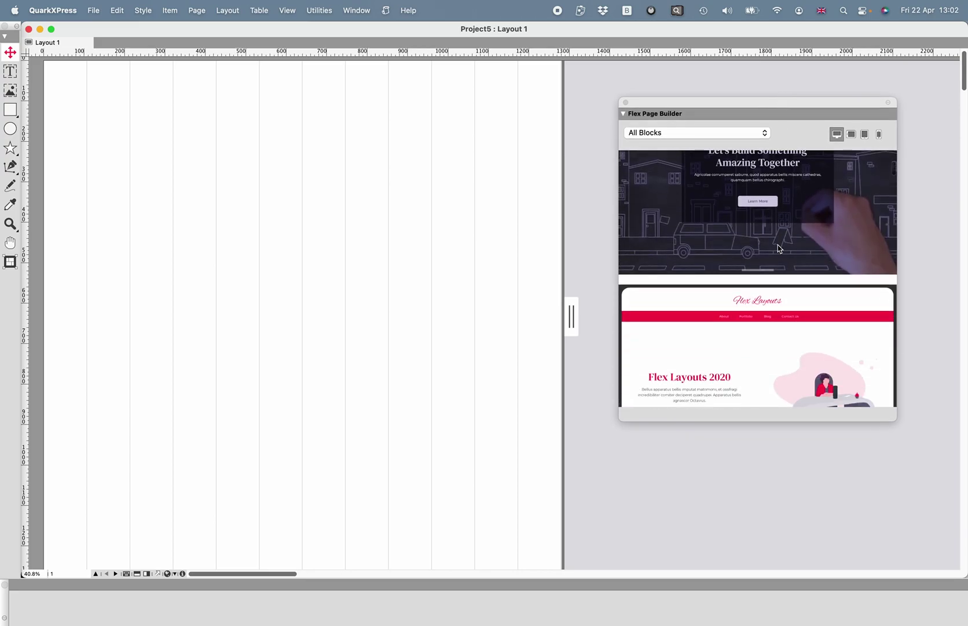
scroll(779, 248, "down", 15)
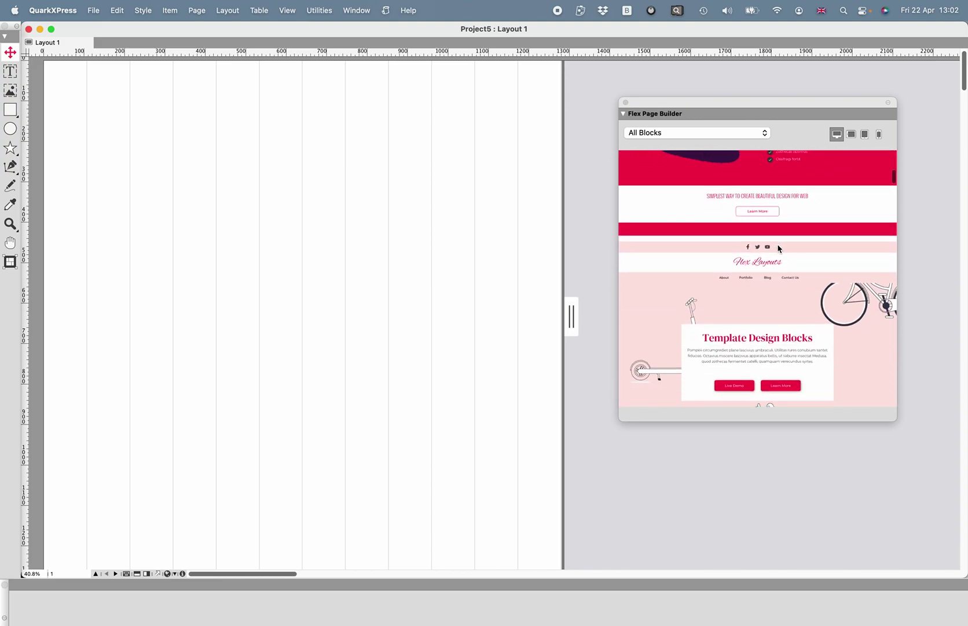
scroll(778, 245, "down", 15)
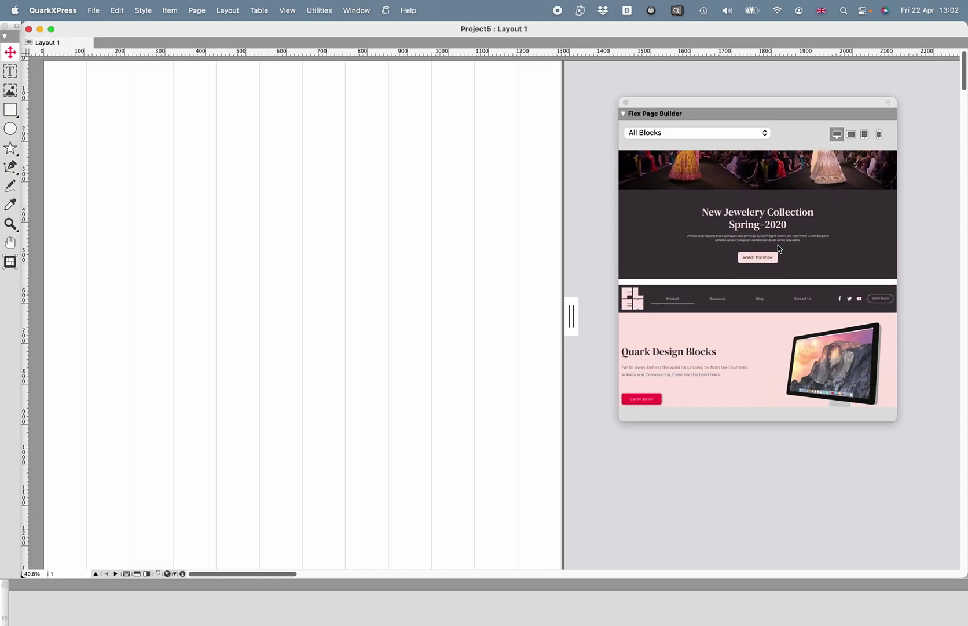
scroll(778, 249, "down", 15)
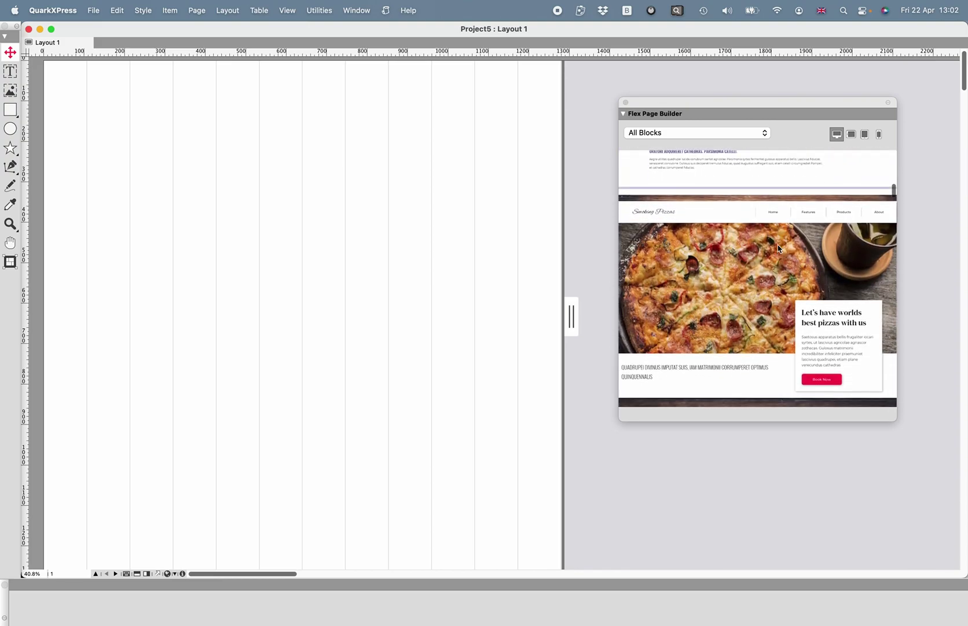
scroll(779, 248, "down", 2)
scroll(778, 249, "up", 10)
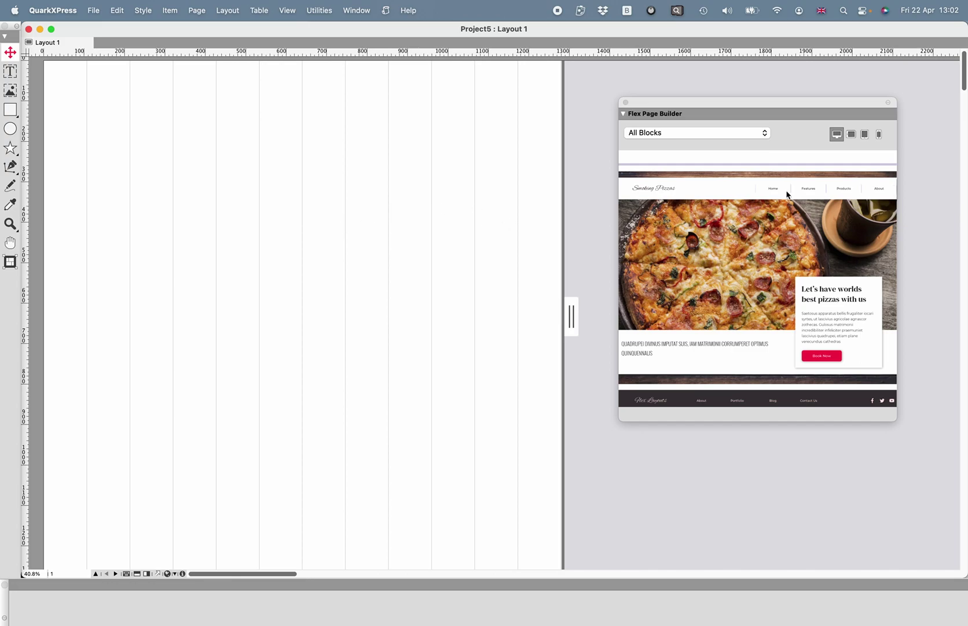
Step: Preview the Smoking Pizzas block at the landscape tablet and portrait tablet sizes
left_click(852, 135)
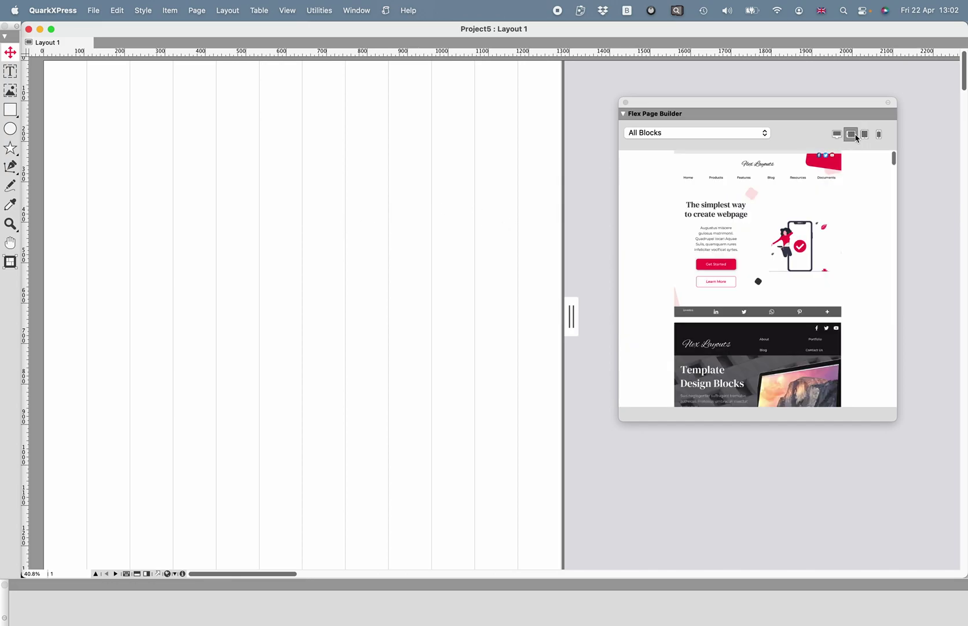
scroll(822, 242, "down", 10)
scroll(822, 242, "down", 10)
scroll(822, 246, "down", 5)
scroll(822, 247, "up", 1)
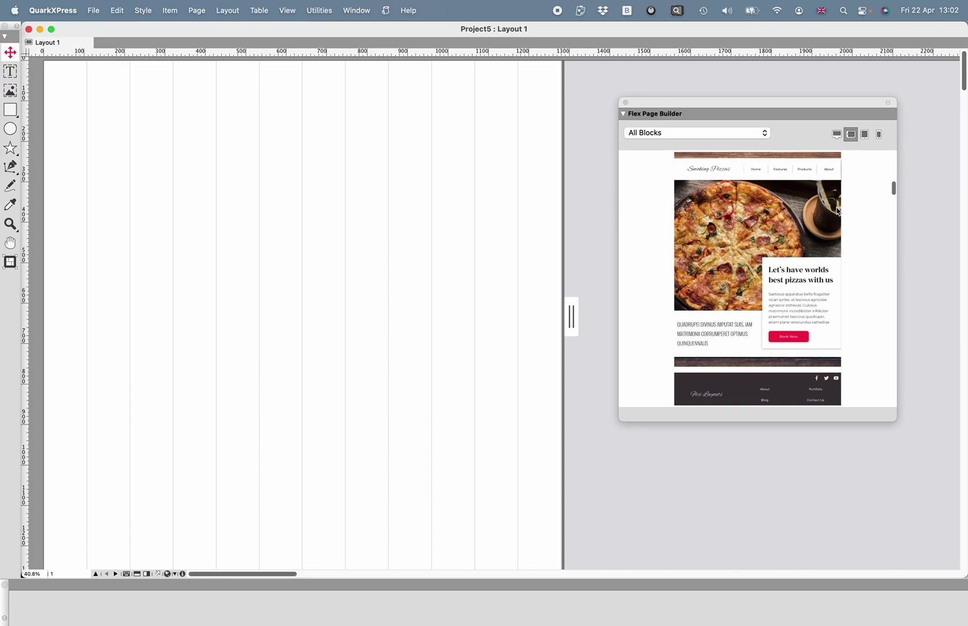
left_click(866, 136)
scroll(821, 256, "down", 10)
scroll(821, 256, "down", 10)
scroll(821, 256, "down", 10)
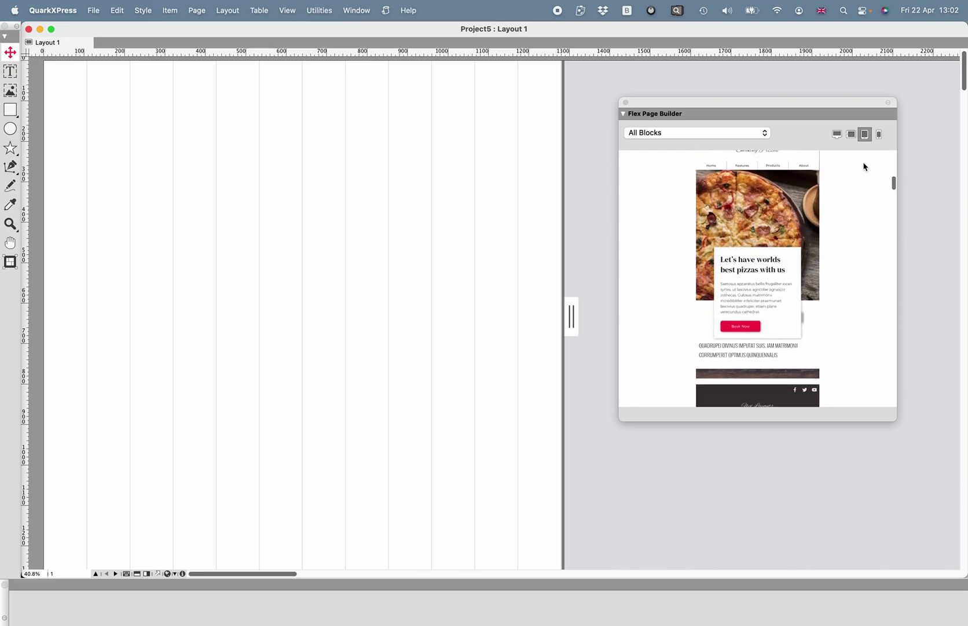
Step: Preview the Flex Page Builder blocks at the phone size
left_click(880, 134)
scroll(795, 309, "down", 10)
scroll(795, 309, "down", 10)
scroll(795, 309, "down", 10)
scroll(795, 309, "down", 10)
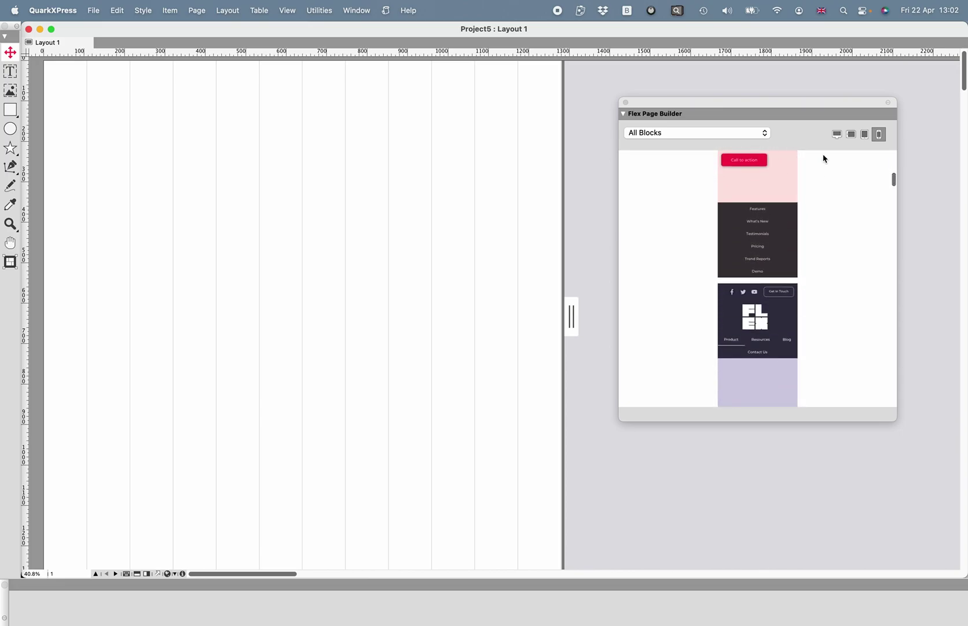
Step: Return to the desktop preview and place the Smoking Pizzas block at the start of the empty first page
left_click(837, 134)
scroll(778, 320, "down", 10)
scroll(778, 321, "down", 10)
scroll(776, 318, "down", 5)
scroll(753, 261, "up", 3)
left_click_drag(745, 245, 411, 210)
left_click(380, 235)
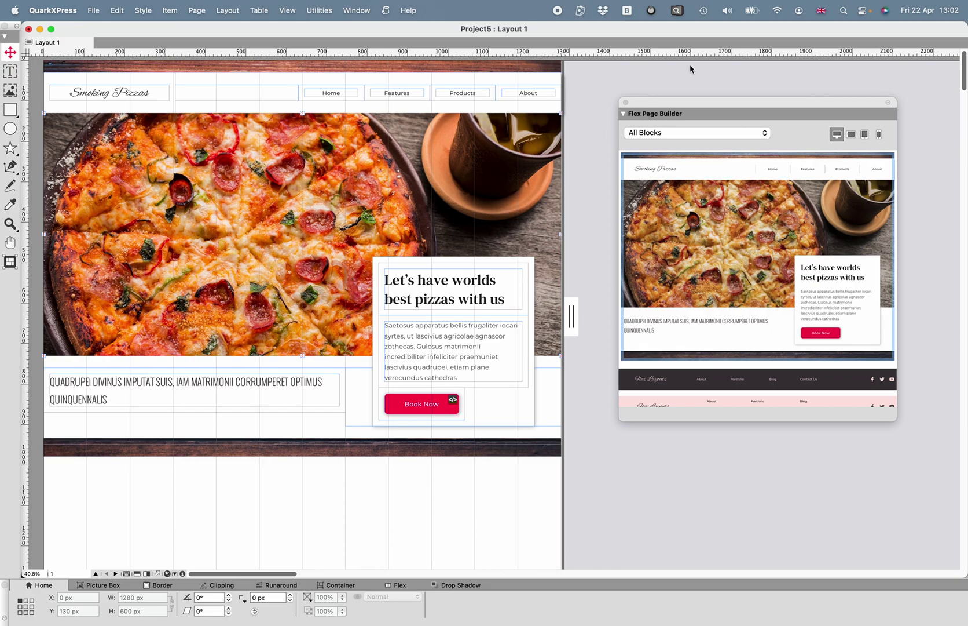
Step: Close the Flex Page Builder palette and open the Style Sheets palette
left_click(625, 104)
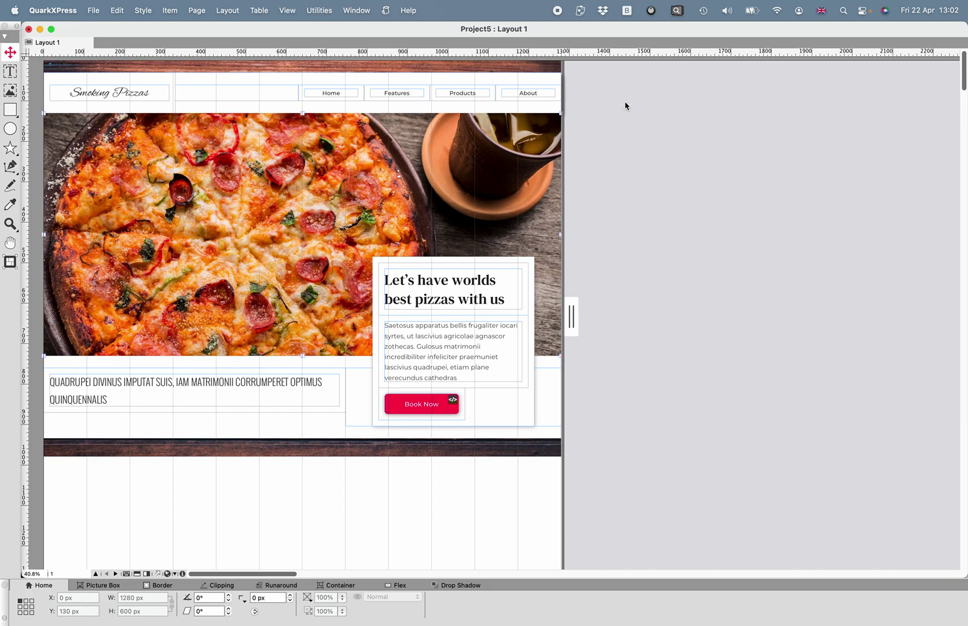
left_click(357, 10)
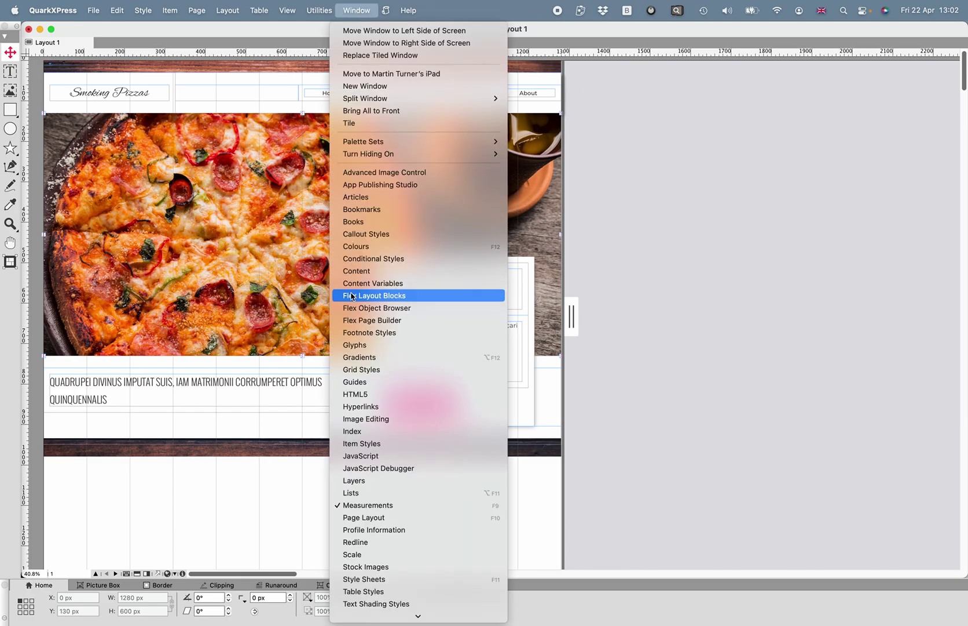
left_click(364, 578)
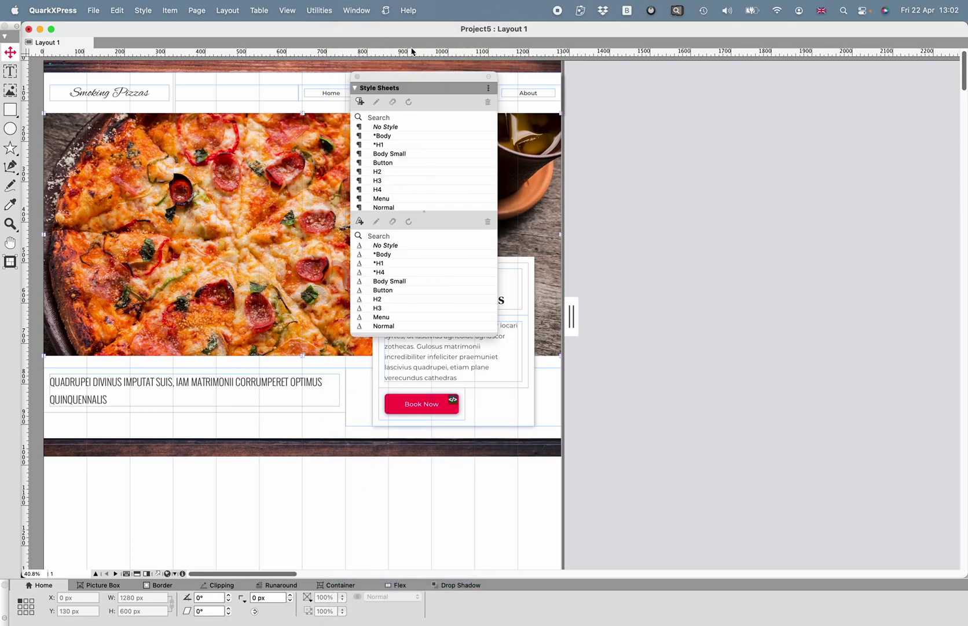
Step: Move the Style Sheets palette clear of the page and search the Pexels stock images for "space"
left_click_drag(408, 72, 892, 350)
left_click(371, 7)
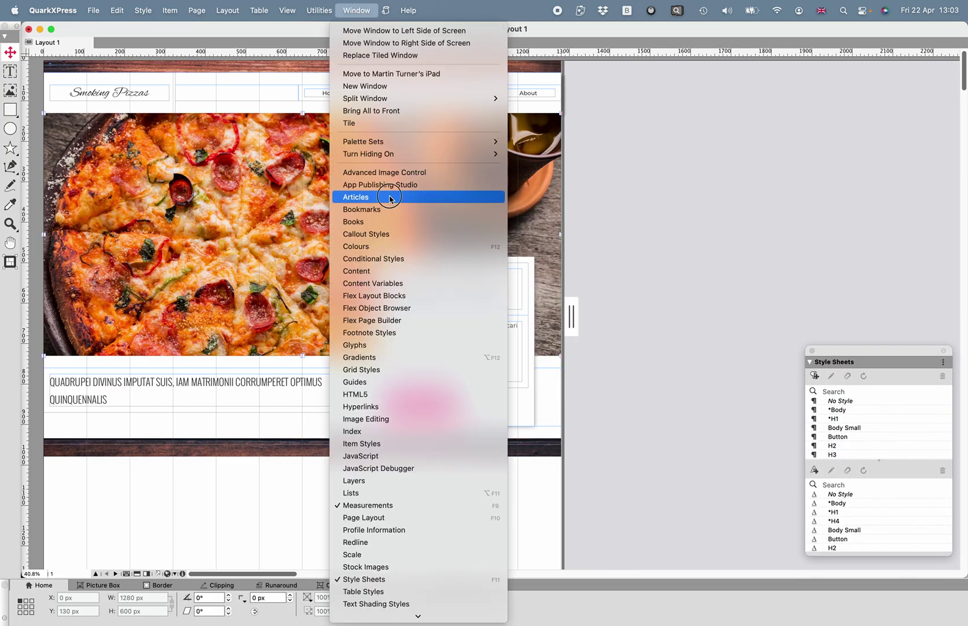
left_click(438, 565)
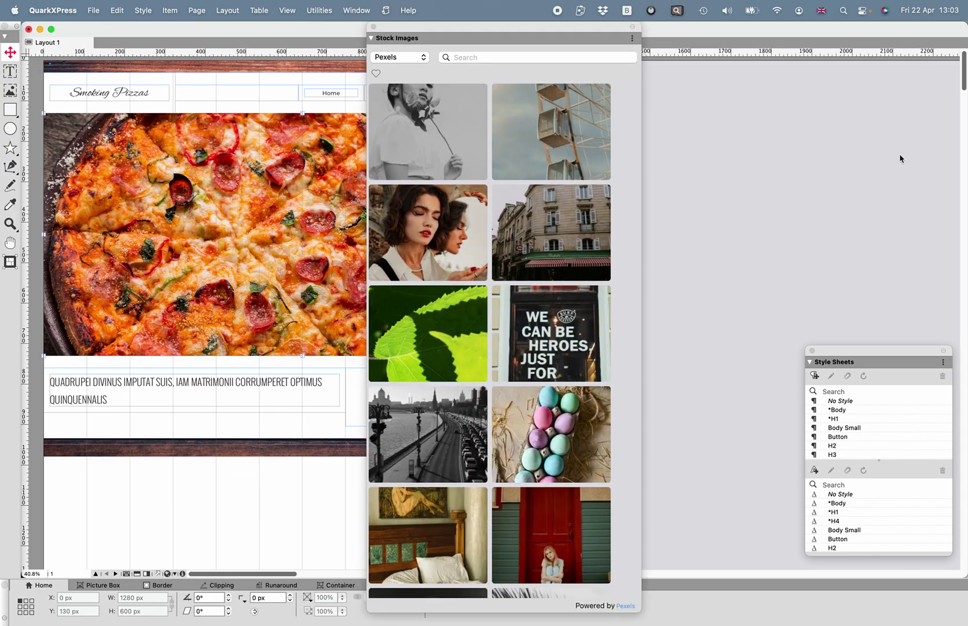
left_click(506, 56)
type("space")
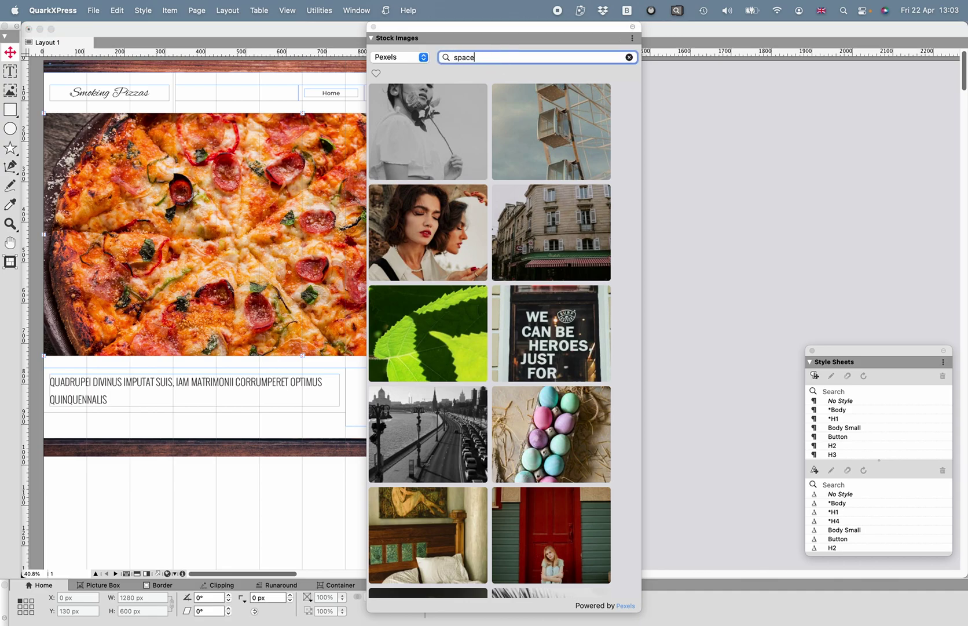
key("Return")
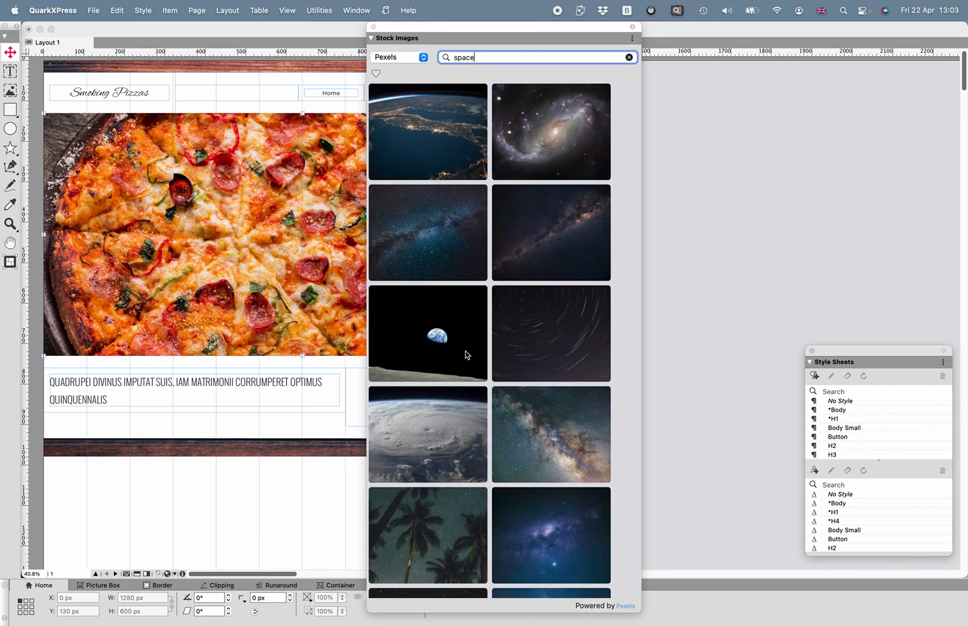
Step: Replace the large pizza photo with the red moon stock image and move the Stock Images palette off the page
scroll(467, 352, "down", 10)
scroll(467, 354, "down", 15)
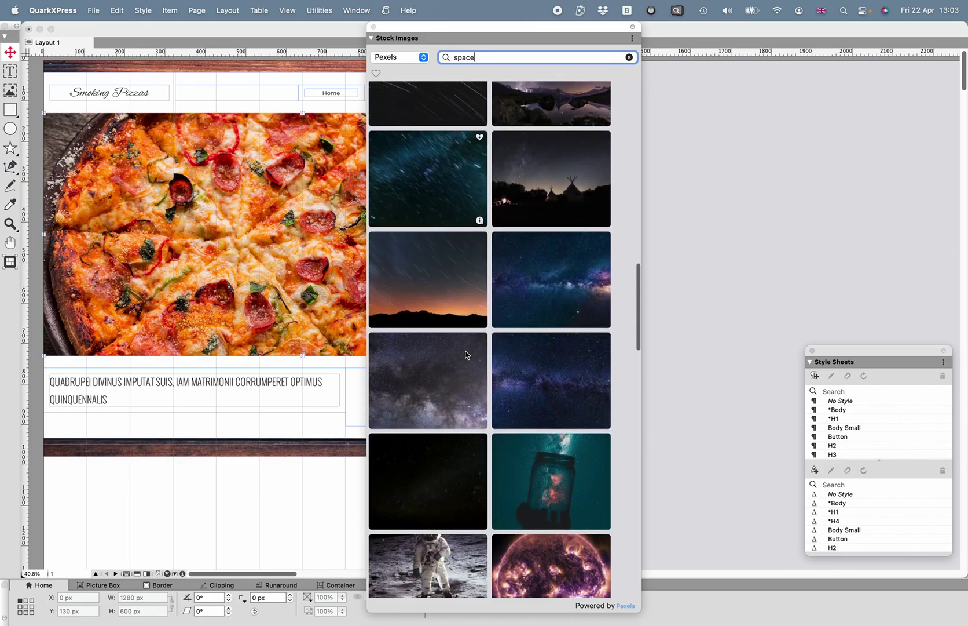
scroll(466, 354, "down", 8)
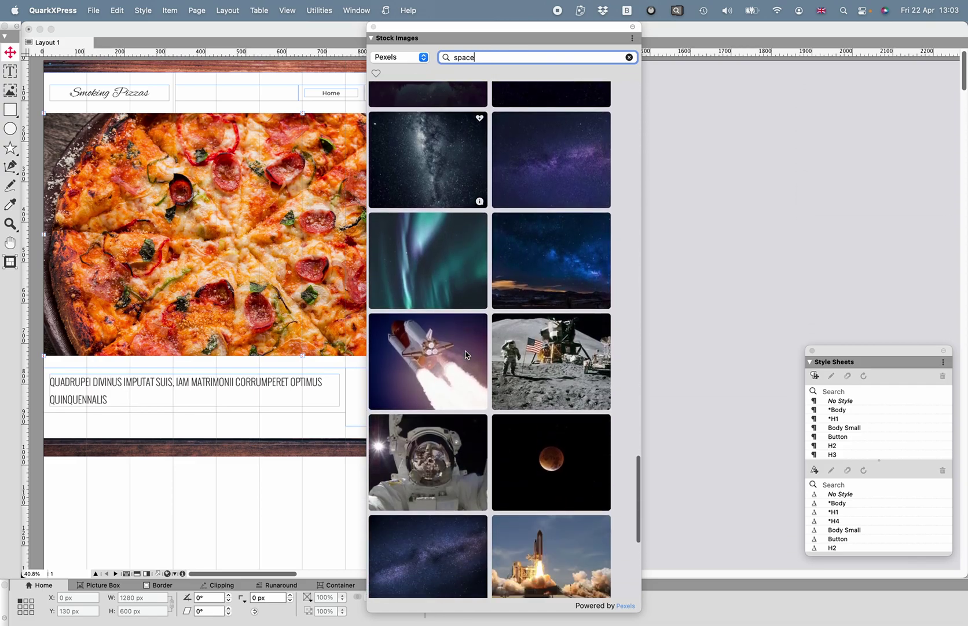
left_click(566, 350)
left_click_drag(566, 350, 240, 252)
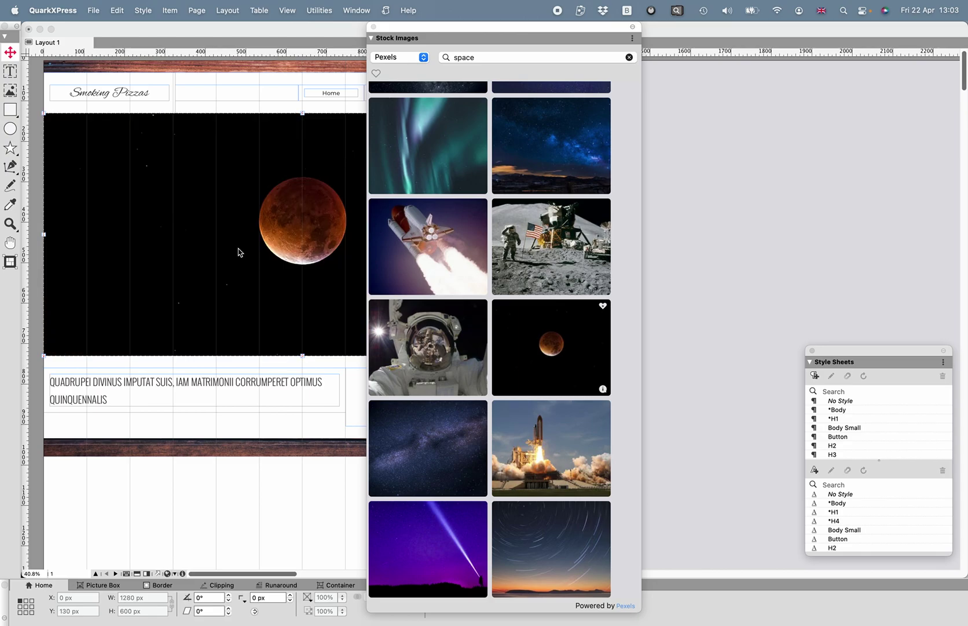
left_click_drag(516, 36, 758, 34)
Step: Replace the Smoking Pizzas logo text in the page header with "Oxygen Sky"
left_click(122, 84)
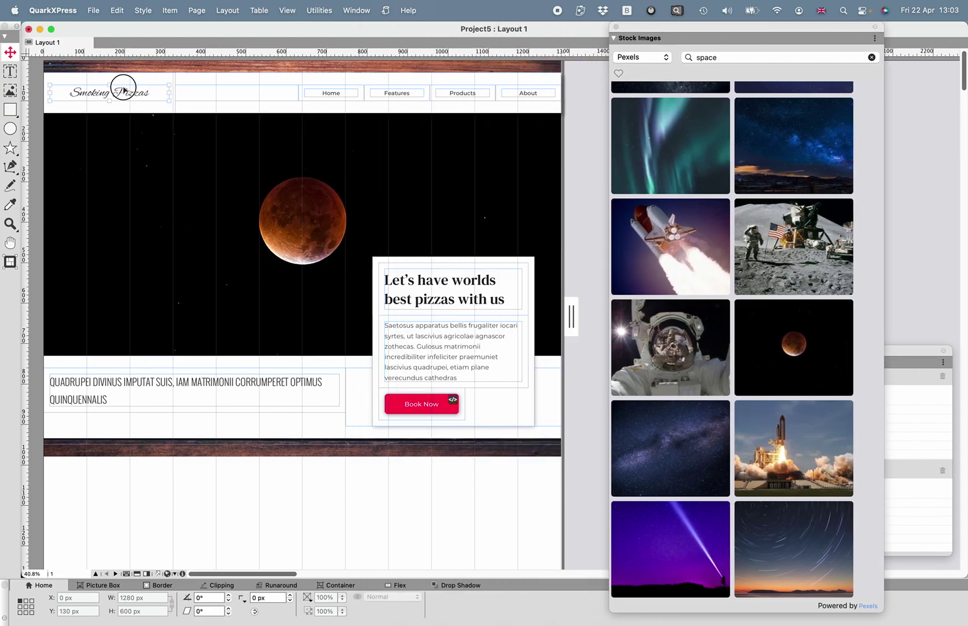
double_click(123, 89)
double_click(132, 92)
left_click(153, 91)
left_click_drag(153, 92, 69, 91)
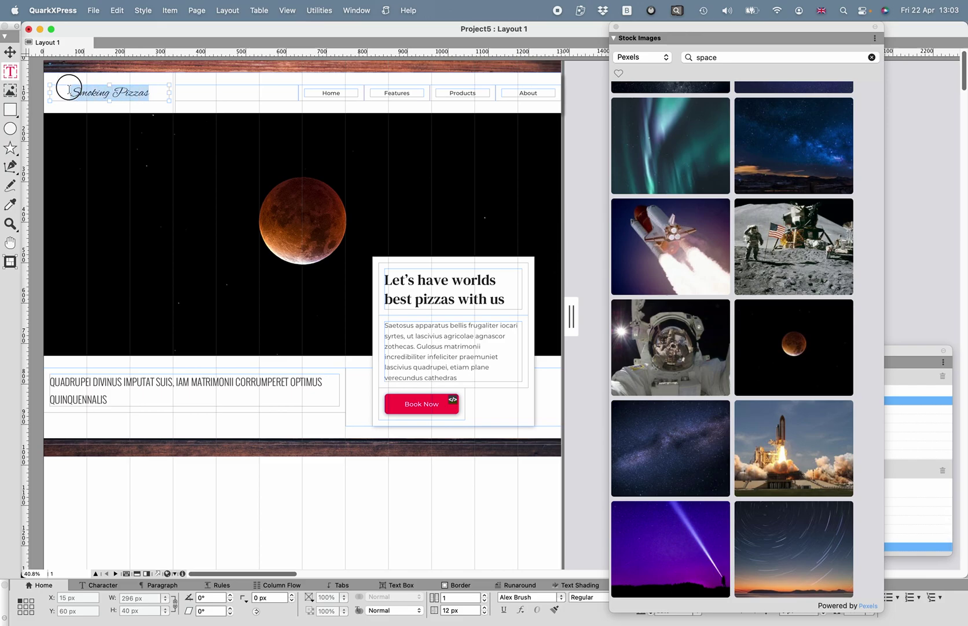
type("Oxy")
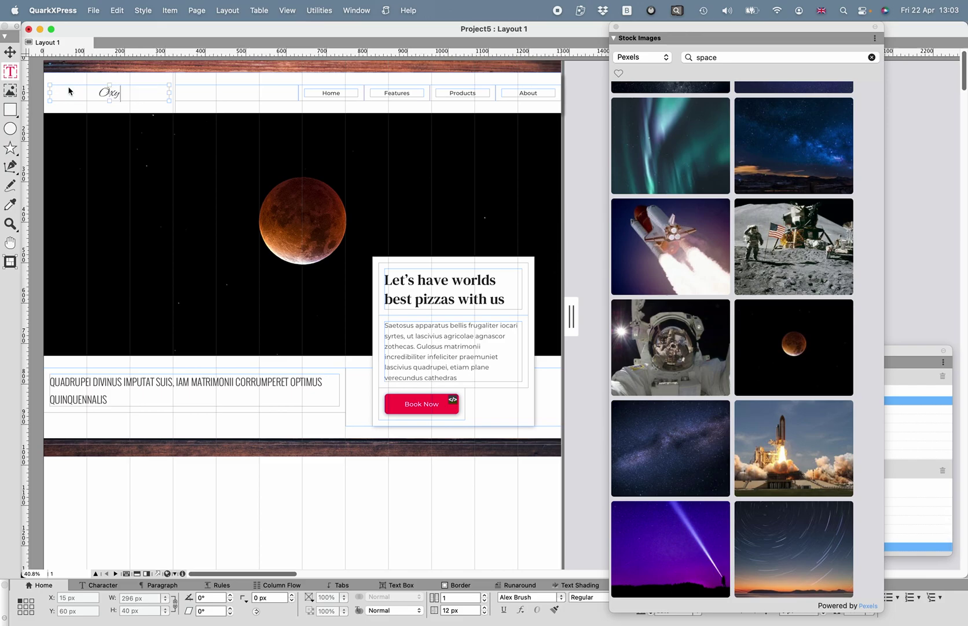
type("gen Sky")
Step: Replace the heading in the white card over the moon picture with "As seen from Mars"
left_click(511, 300)
left_click_drag(511, 300, 386, 275)
type("A")
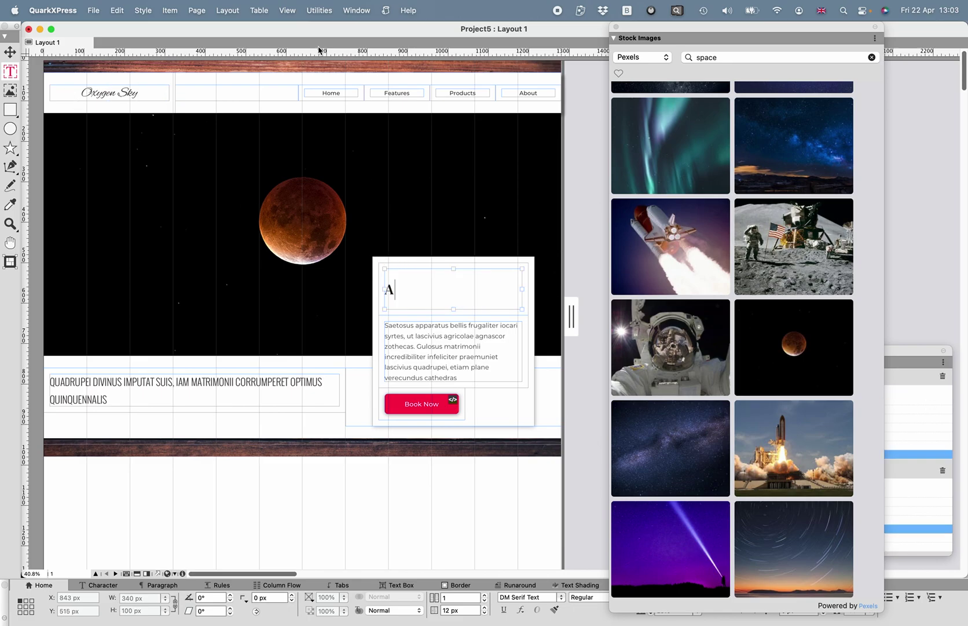
type("s seen from Mars")
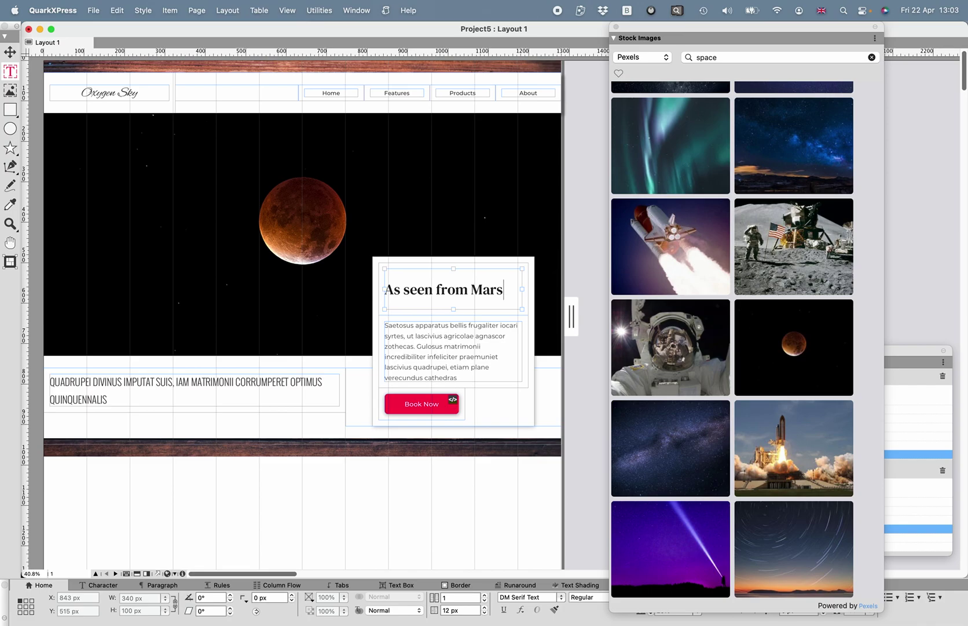
Step: Open the Page Layout palette and name the first page index with the title "Oxygen Sky: As Seen From Mars"
left_click(356, 10)
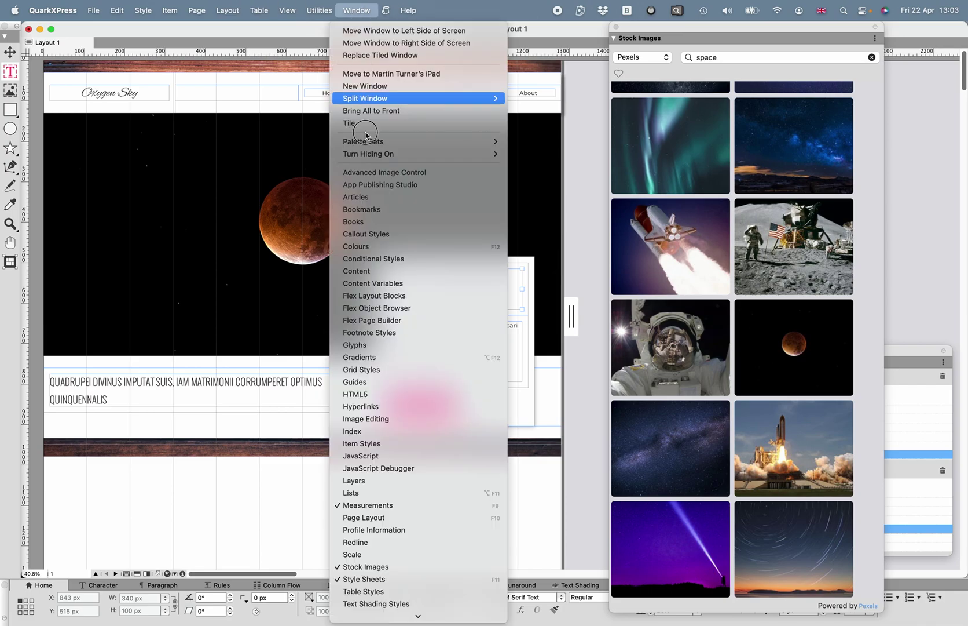
mouse_move(400, 617)
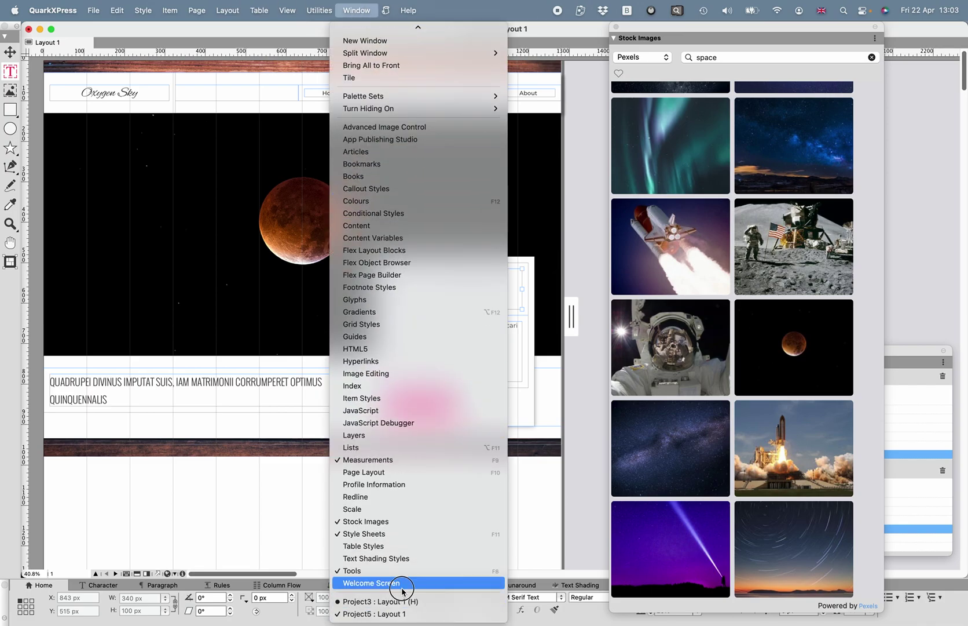
left_click(404, 472)
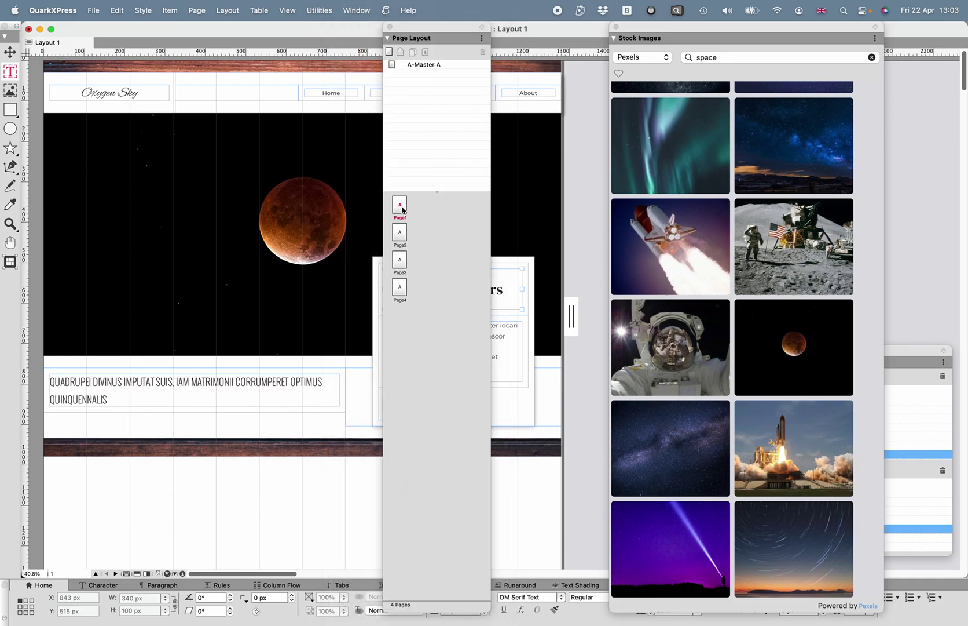
right_click(402, 210)
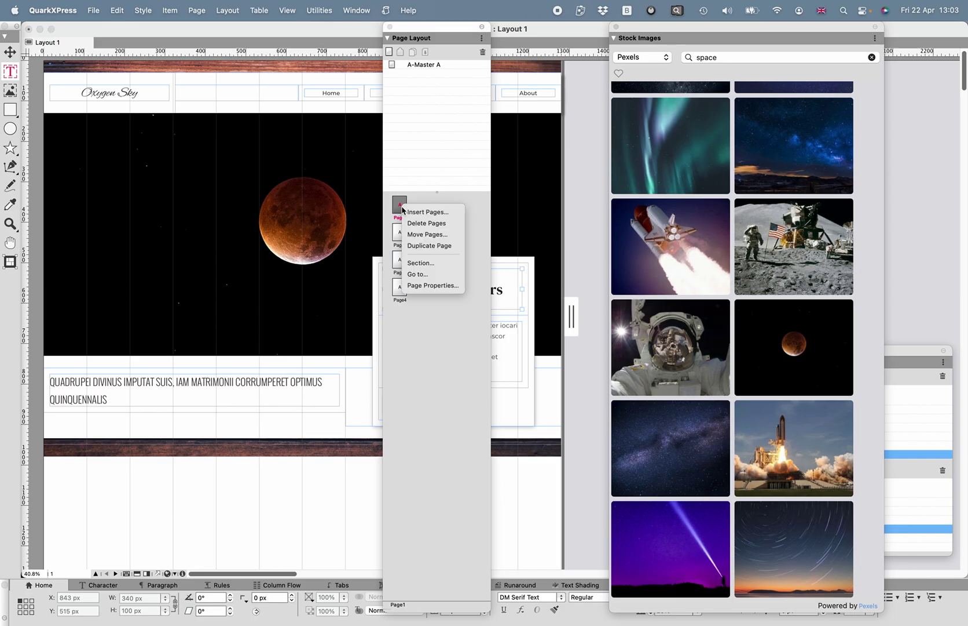
left_click(433, 285)
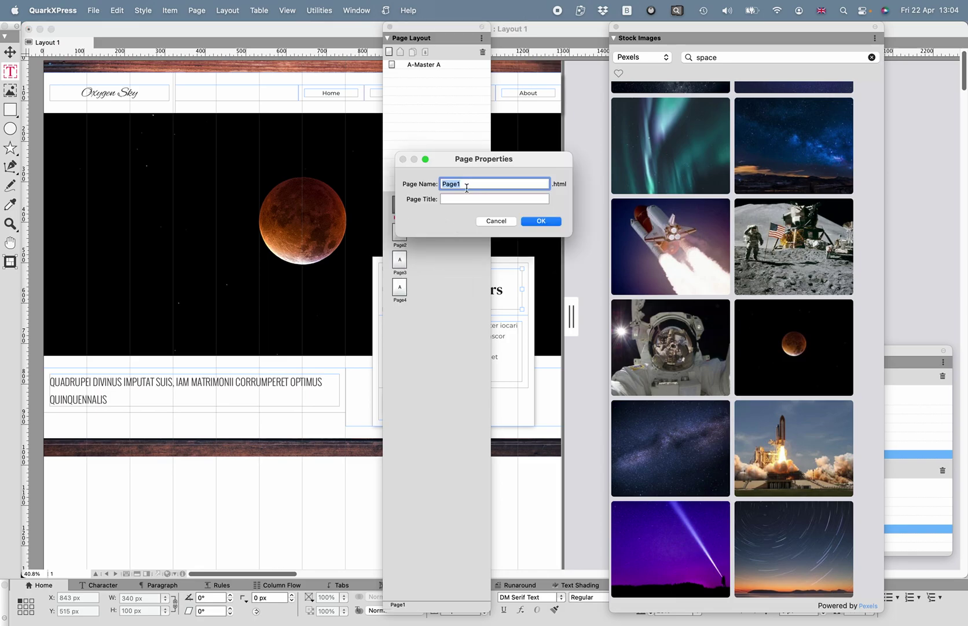
type("index")
left_click(466, 198)
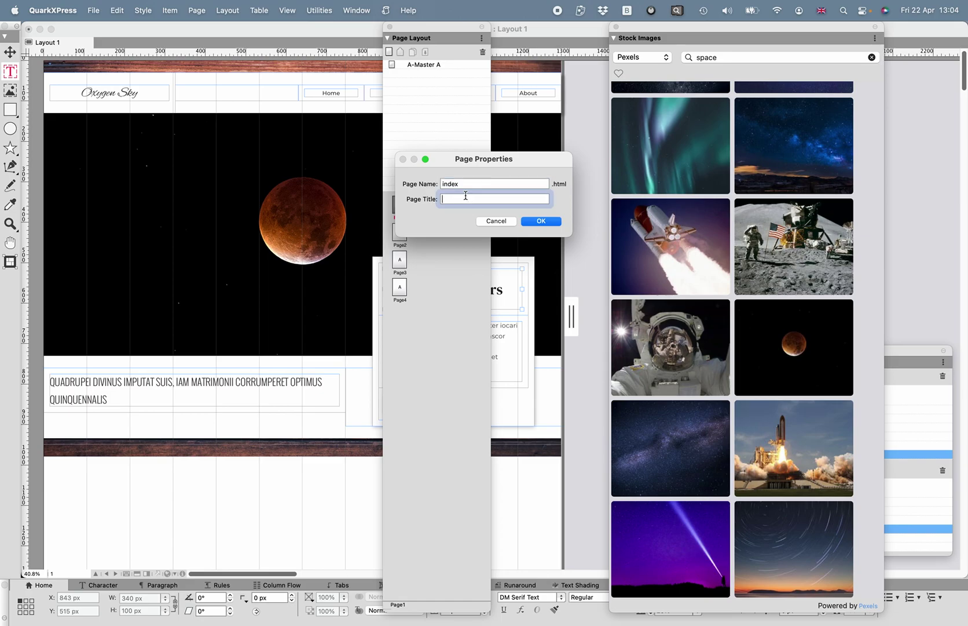
type("h")
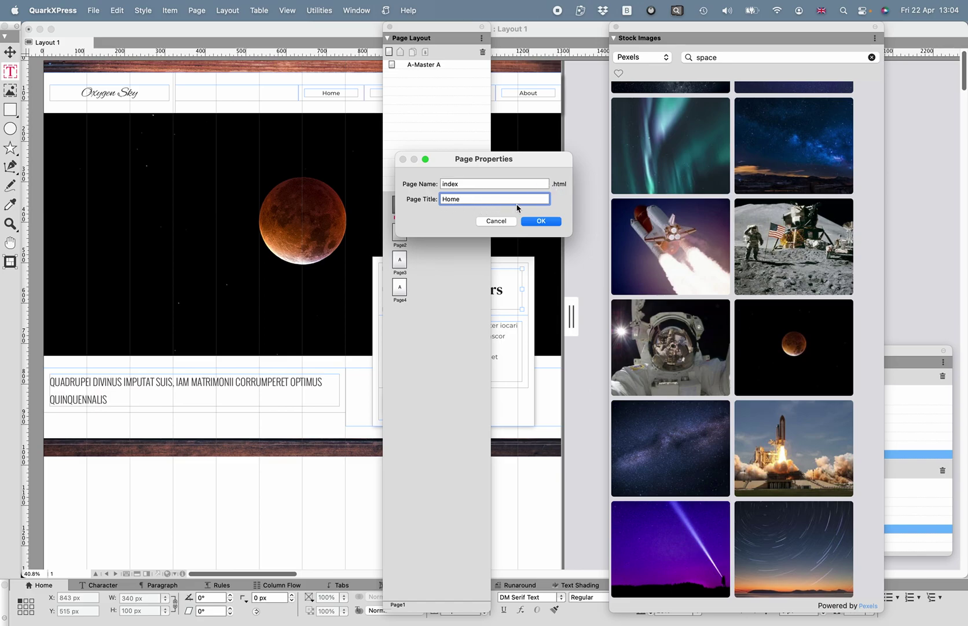
left_click_drag(467, 199, 442, 200)
type("Oxygen Sky: As Seen From Mars")
left_click(549, 223)
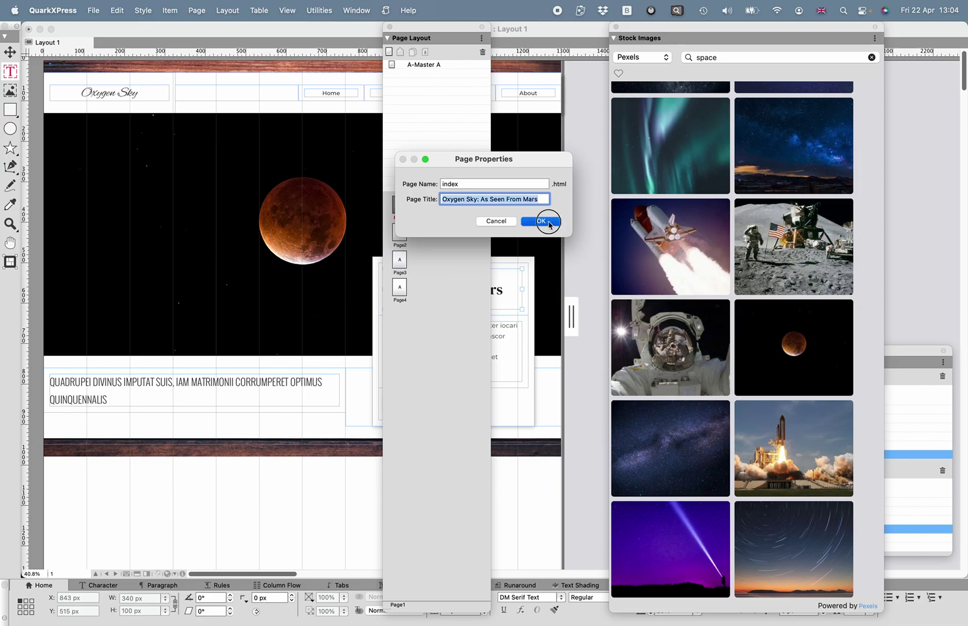
Step: Name the second page band and give it the page title "About Oxygen Sky"
left_click(399, 234)
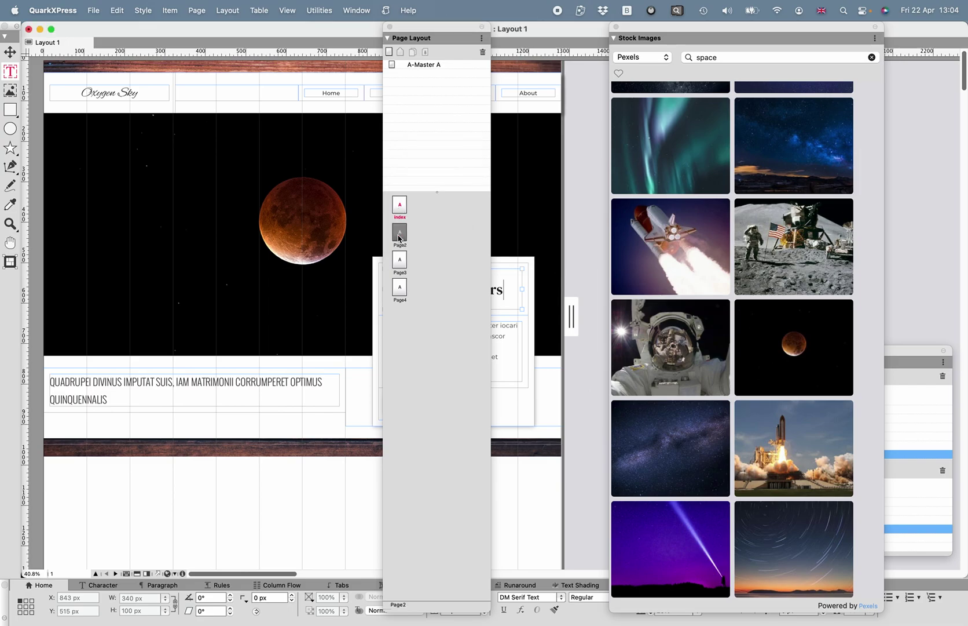
right_click(401, 238)
left_click(415, 312)
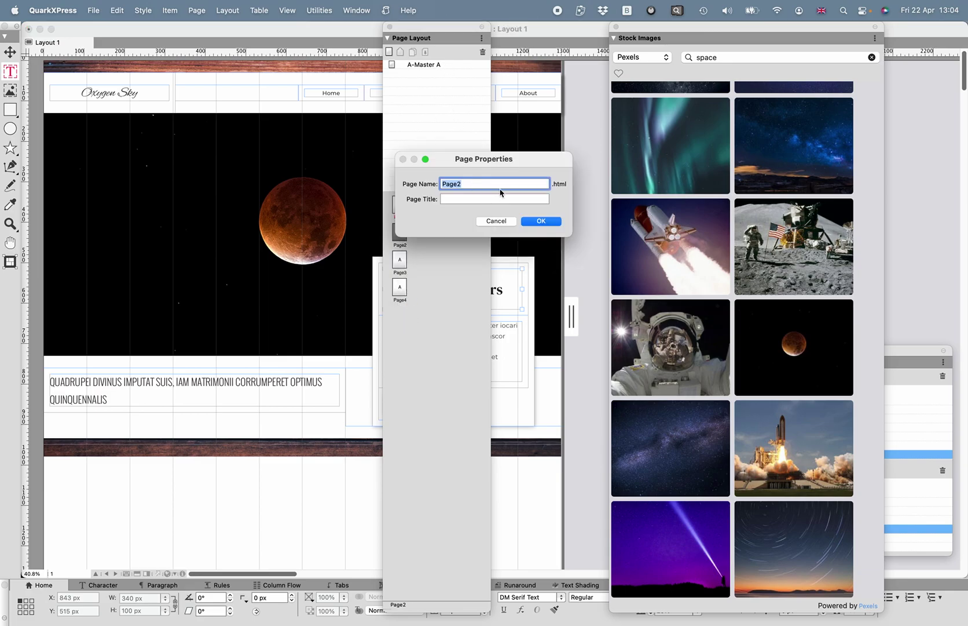
type("band")
left_click(494, 199)
type("About Oxygen Sky")
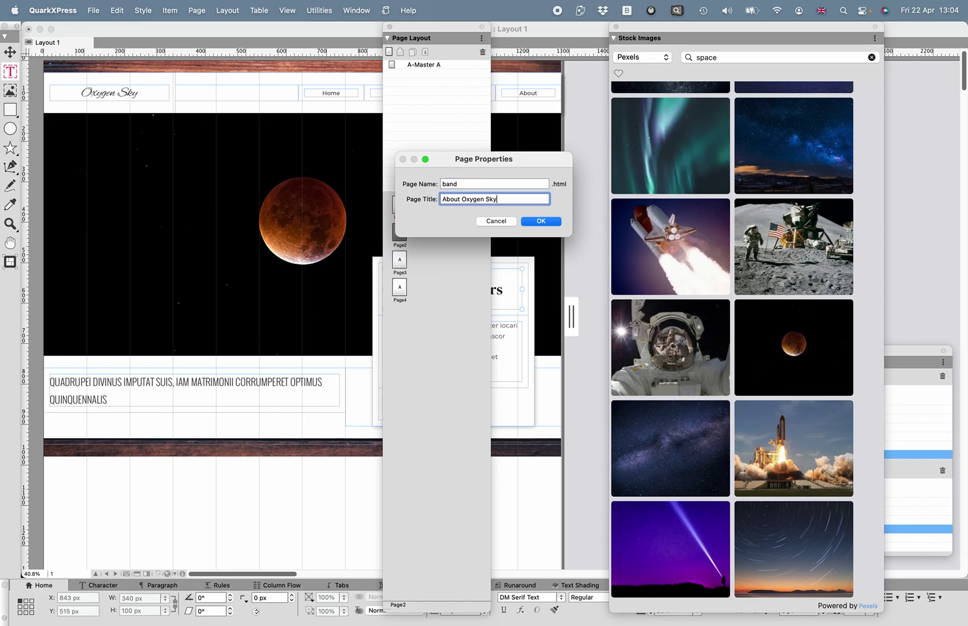
left_click(556, 222)
Step: Name the third page album and give it the page title "As Seen From Mars"
right_click(402, 272)
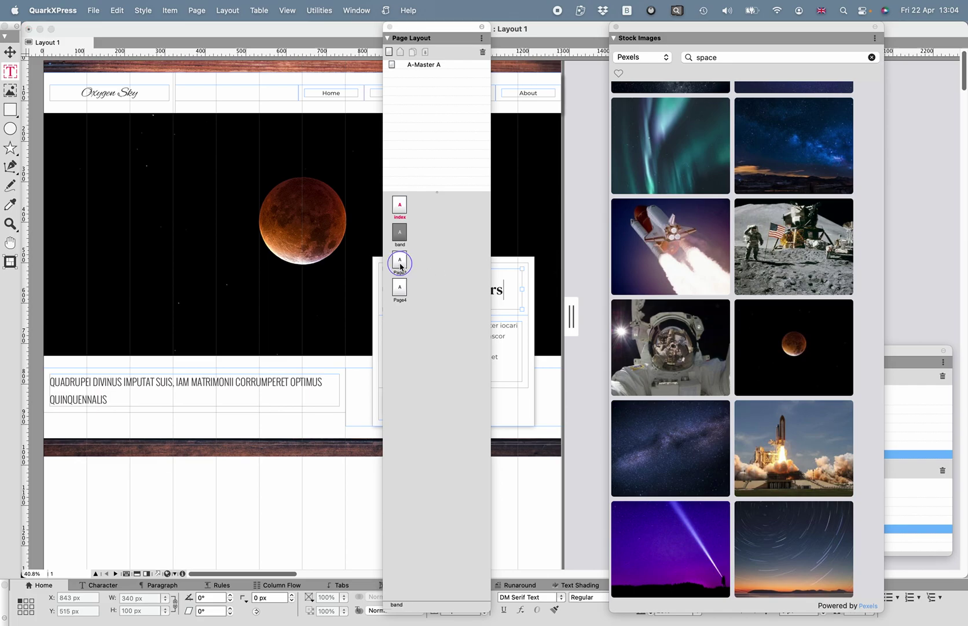
left_click(413, 342)
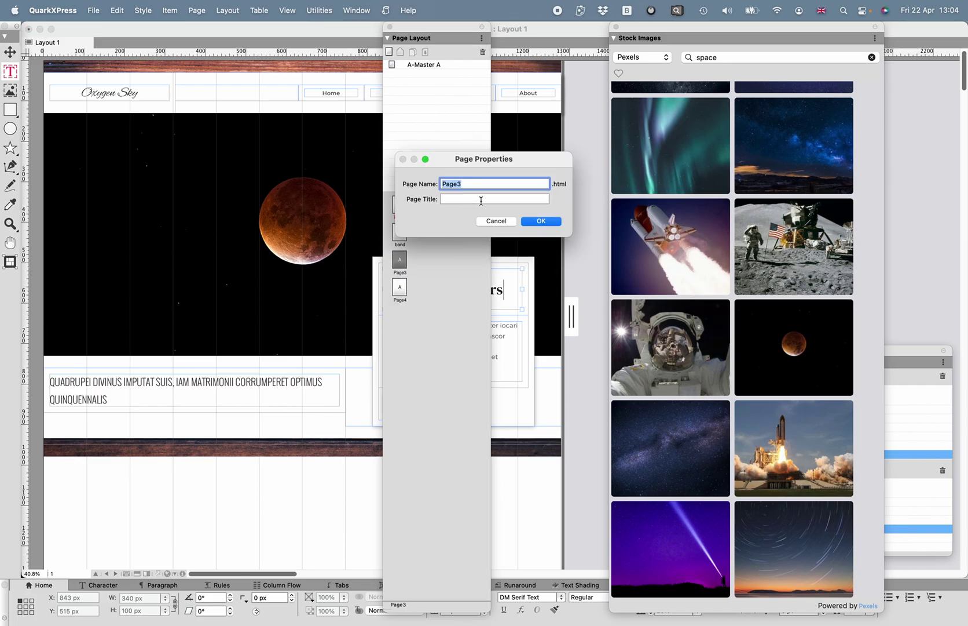
type("album")
left_click(471, 200)
type("a")
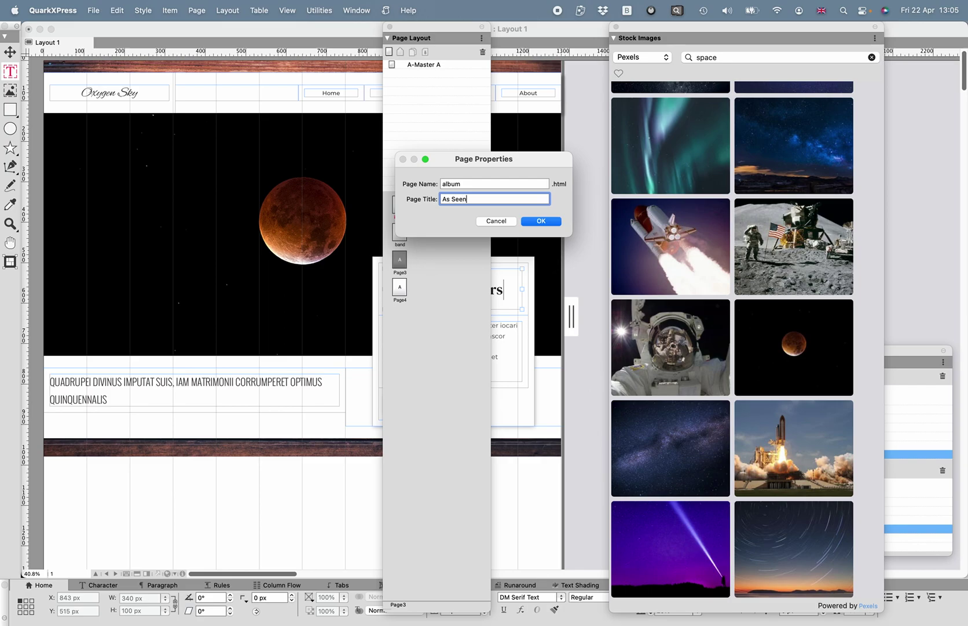
type("s Seen From M")
left_click(540, 225)
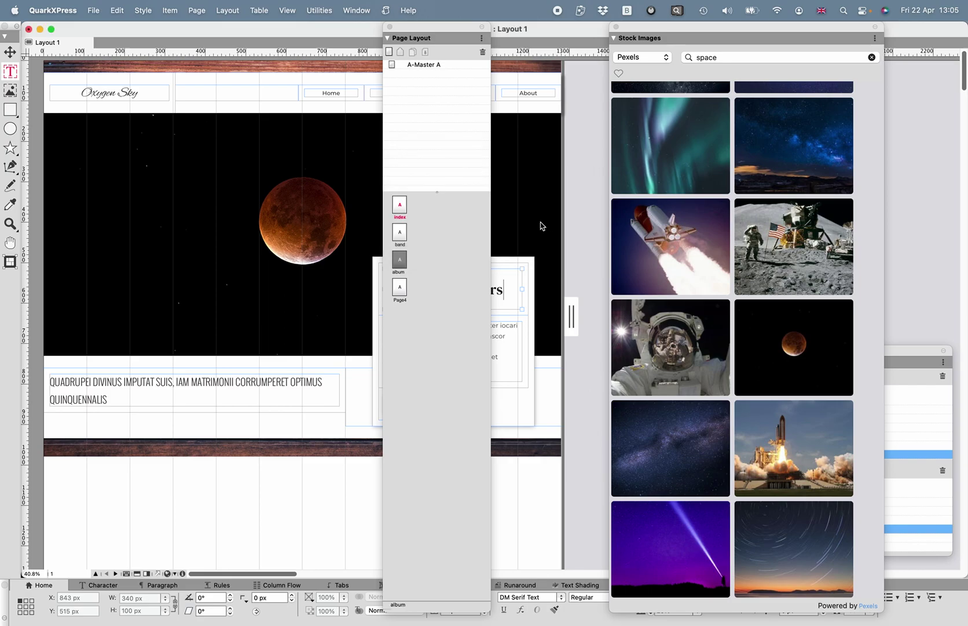
Step: Name the fourth page contact and give it the page title "Contact Us"
left_click(403, 292)
right_click(403, 294)
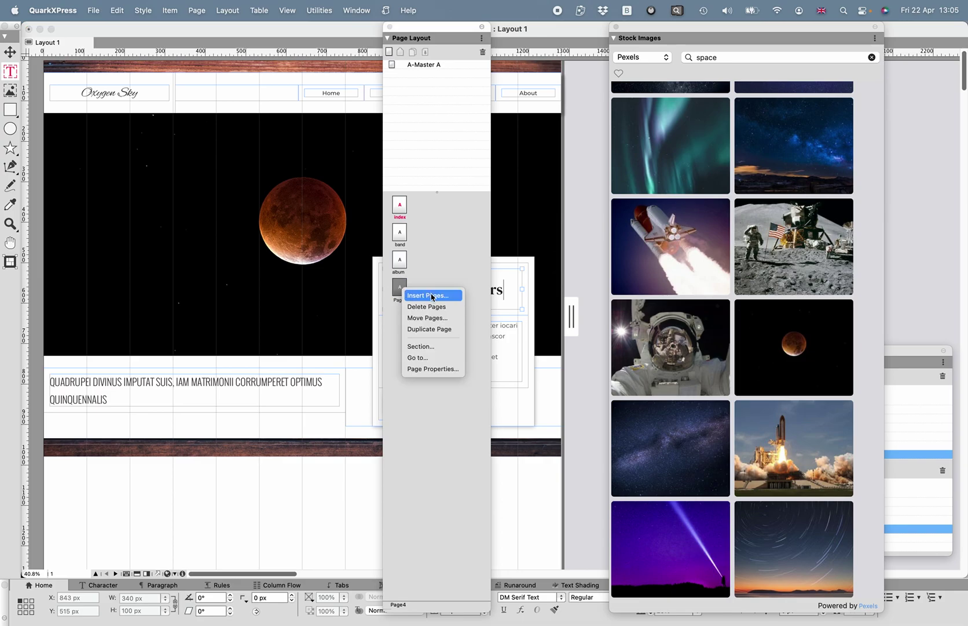
left_click(431, 368)
type("Co")
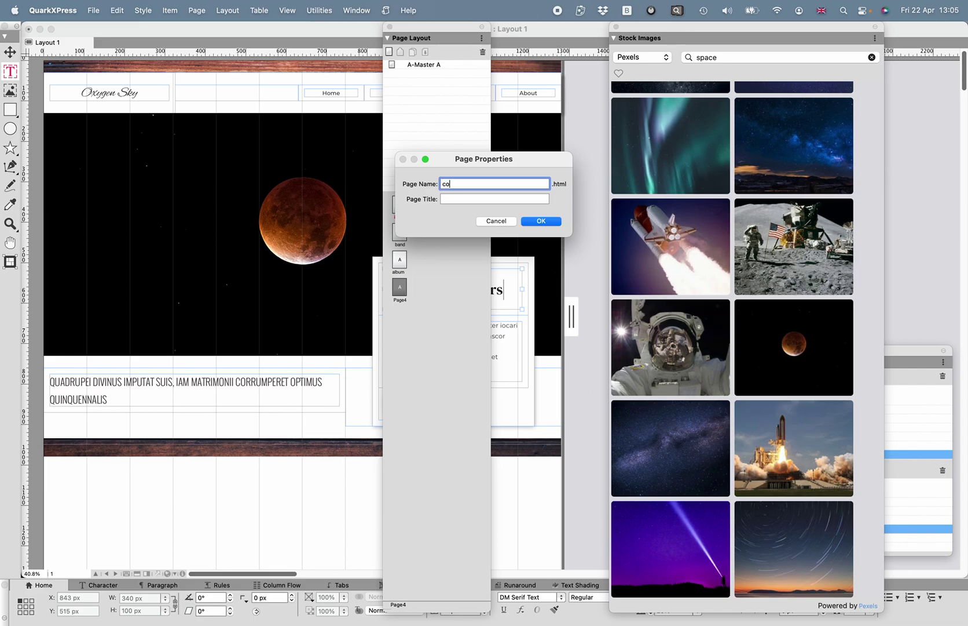
left_click(480, 198)
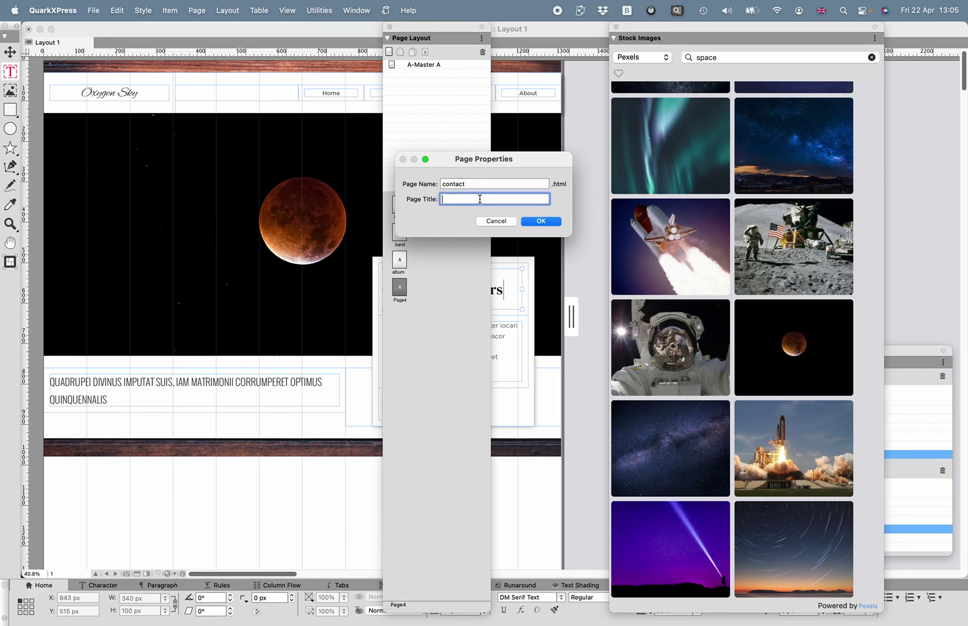
type("Contact Us")
left_click(531, 224)
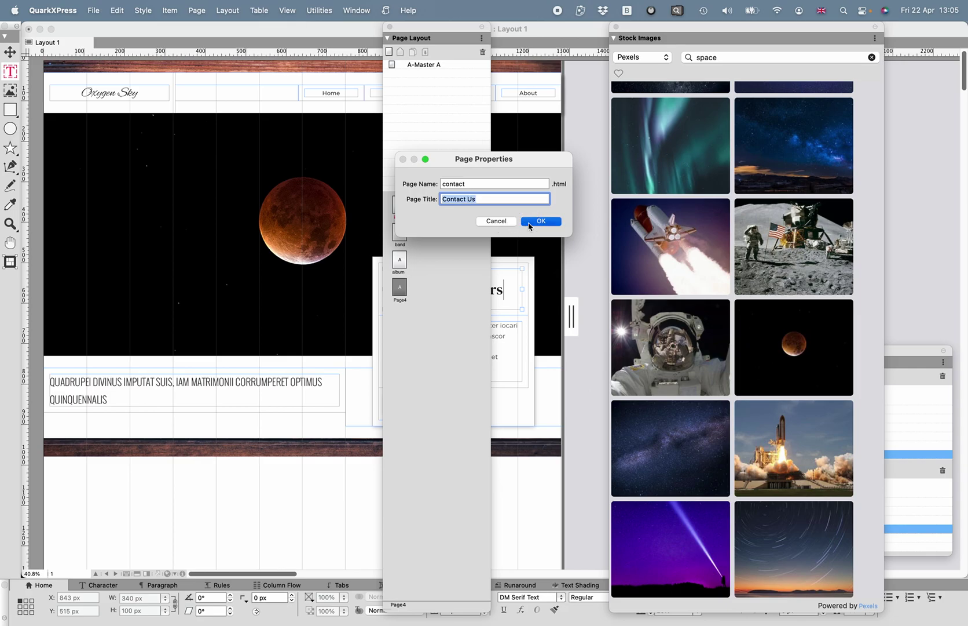
Step: Go to the empty band page and close the Stock Images palette
double_click(403, 234)
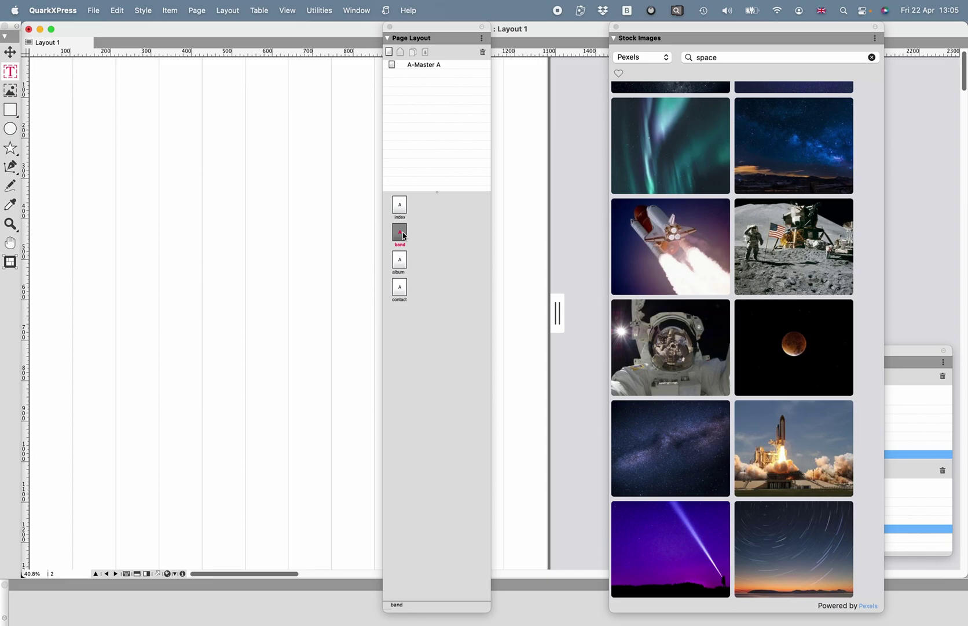
left_click(617, 28)
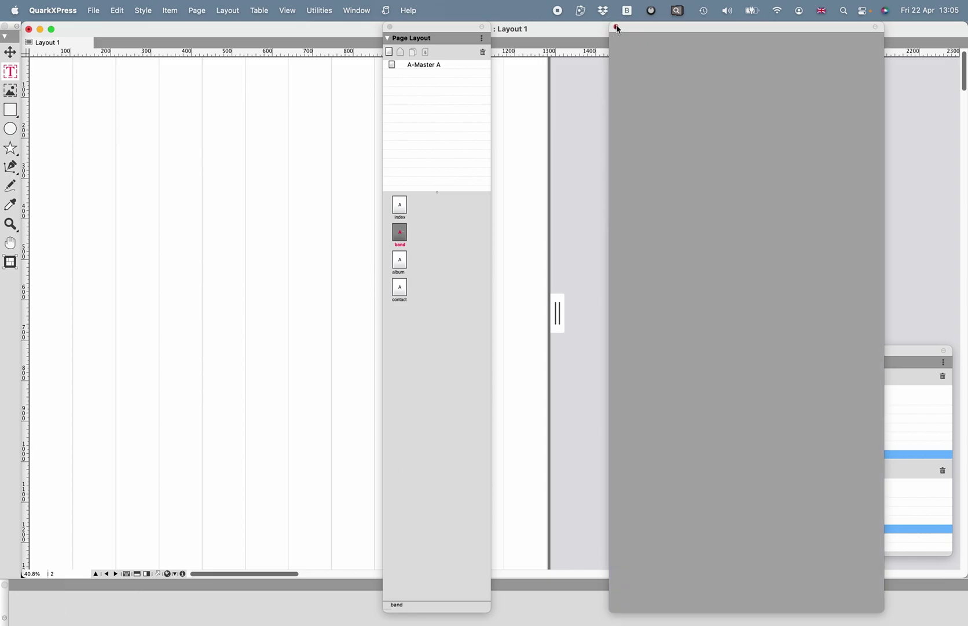
left_click(355, 11)
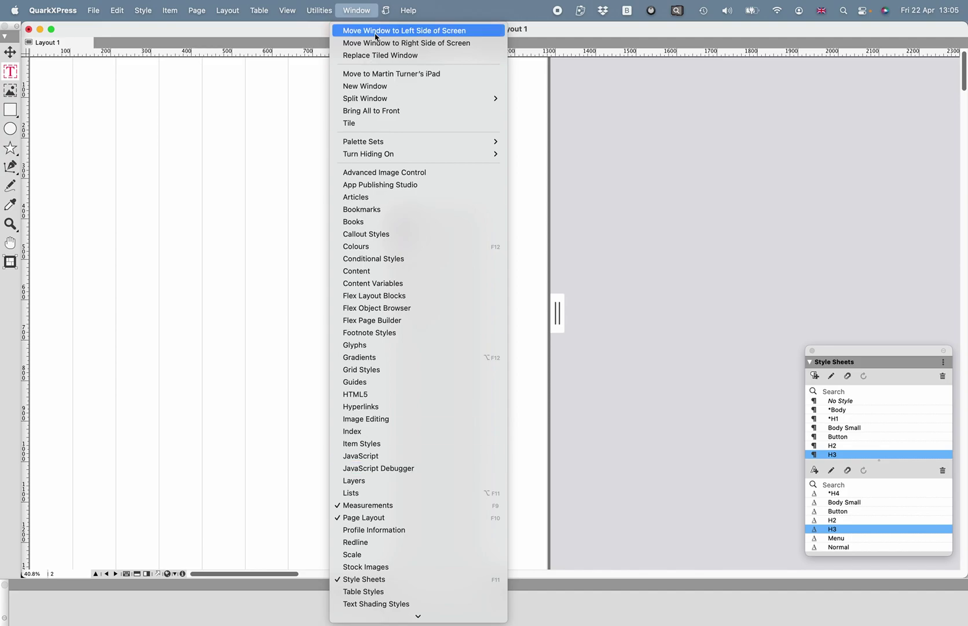
left_click(251, 29)
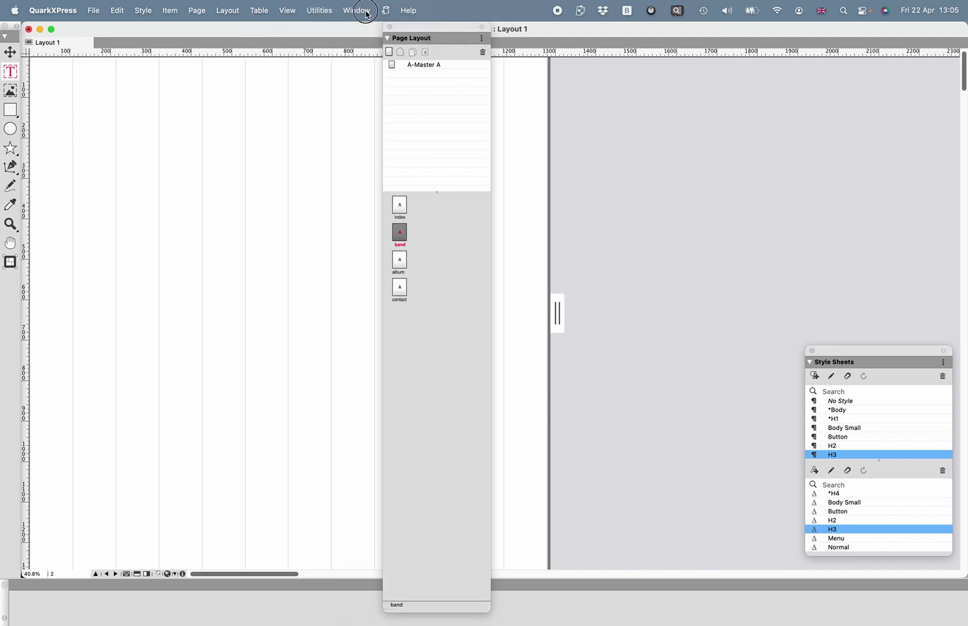
Step: Load the Flex palette set and close the Flex Layout Blocks palette
left_click(356, 10)
mouse_move(386, 148)
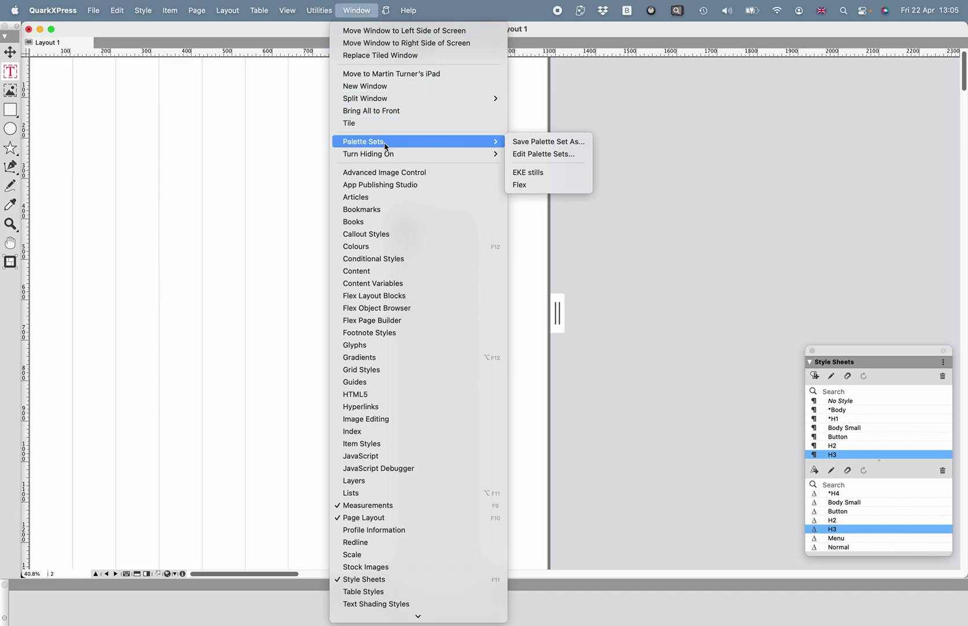
left_click(525, 185)
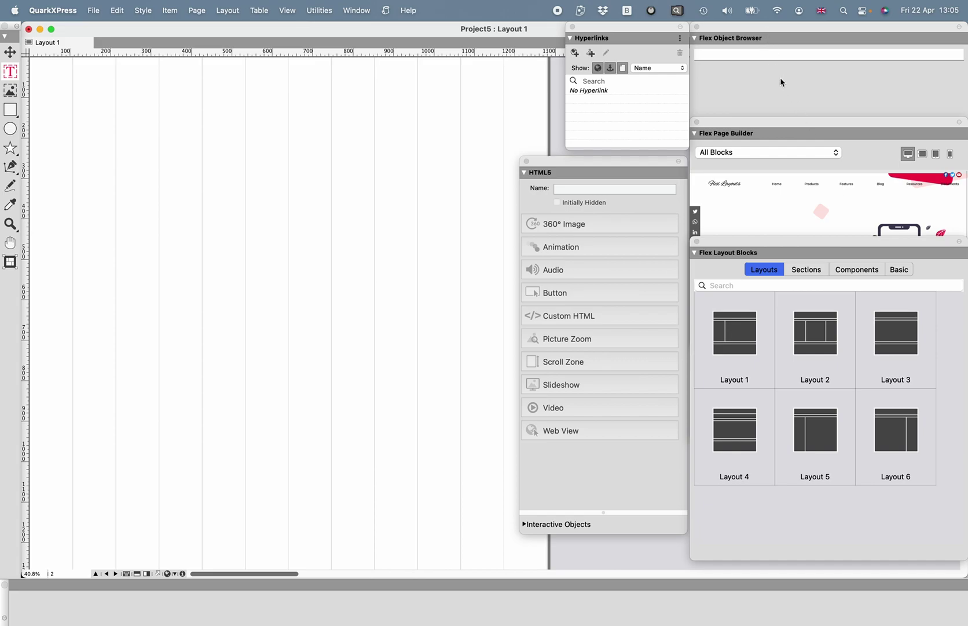
left_click(771, 244)
left_click(698, 243)
Step: Add the Design Blocks Features block with its six icon features to the empty band page
scroll(791, 264, "down", 5)
scroll(790, 265, "down", 15)
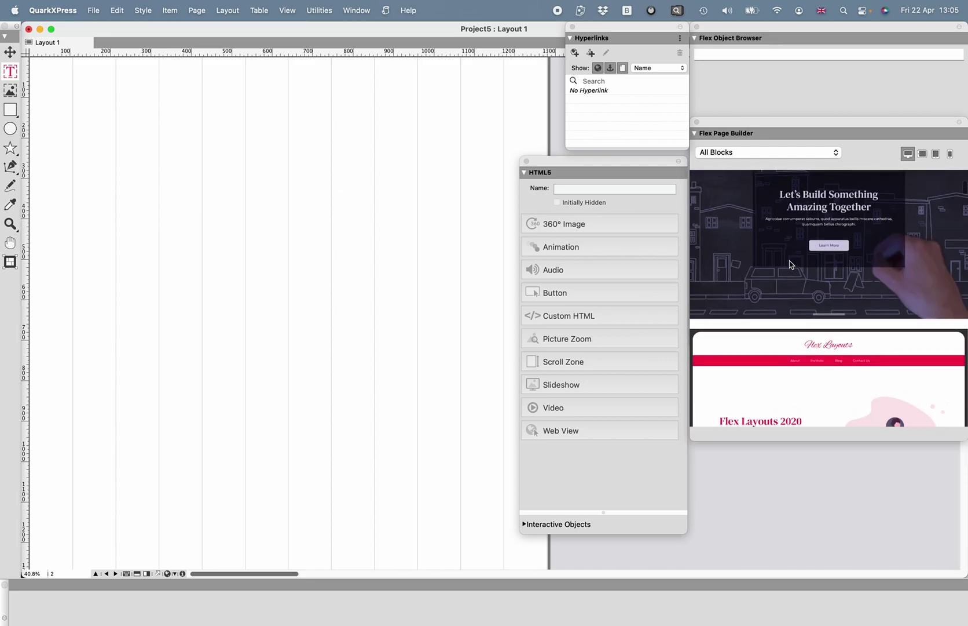
scroll(790, 264, "down", 15)
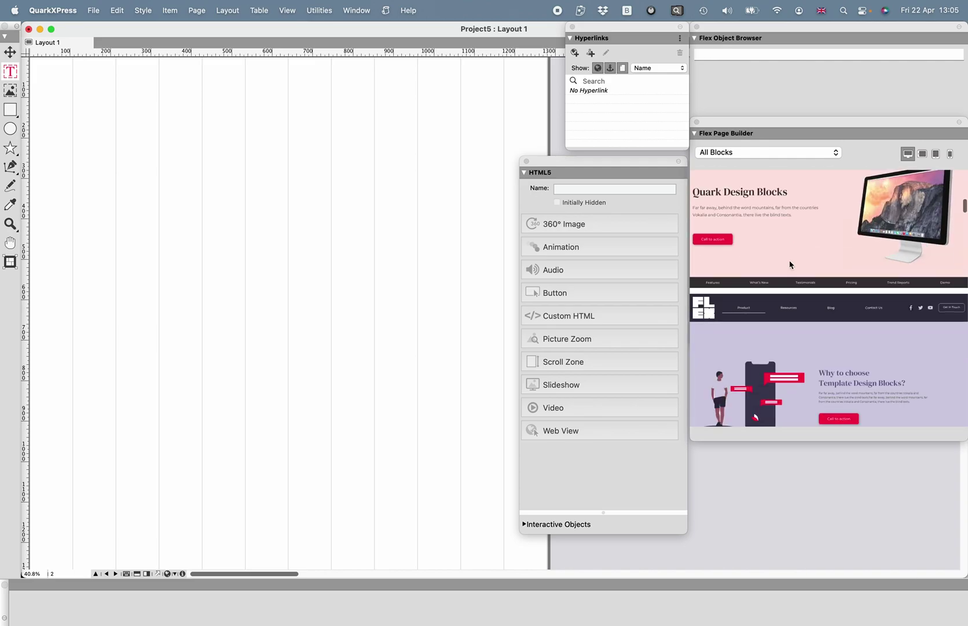
scroll(790, 264, "down", 3)
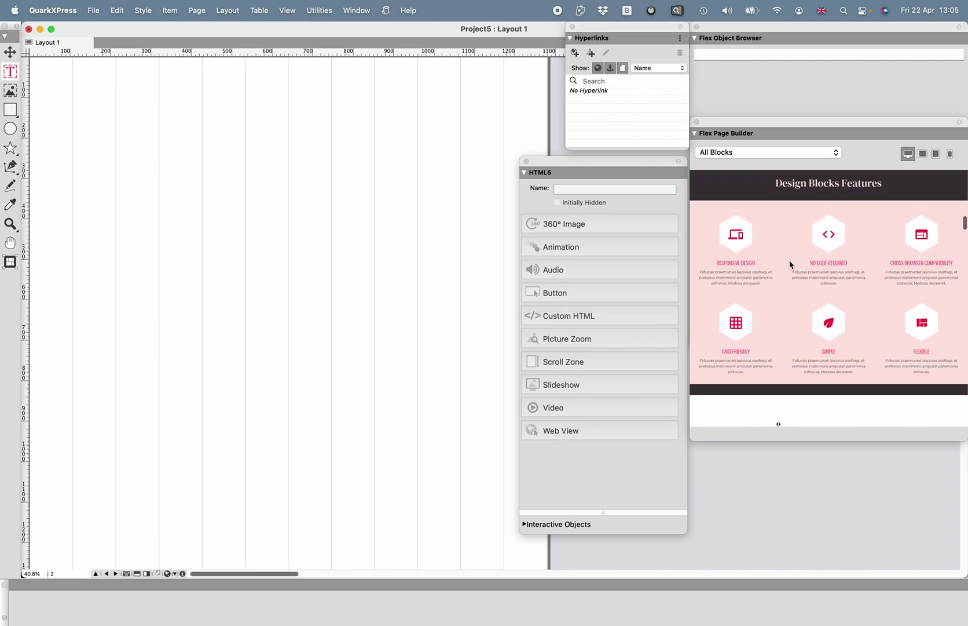
left_click_drag(791, 239, 355, 189)
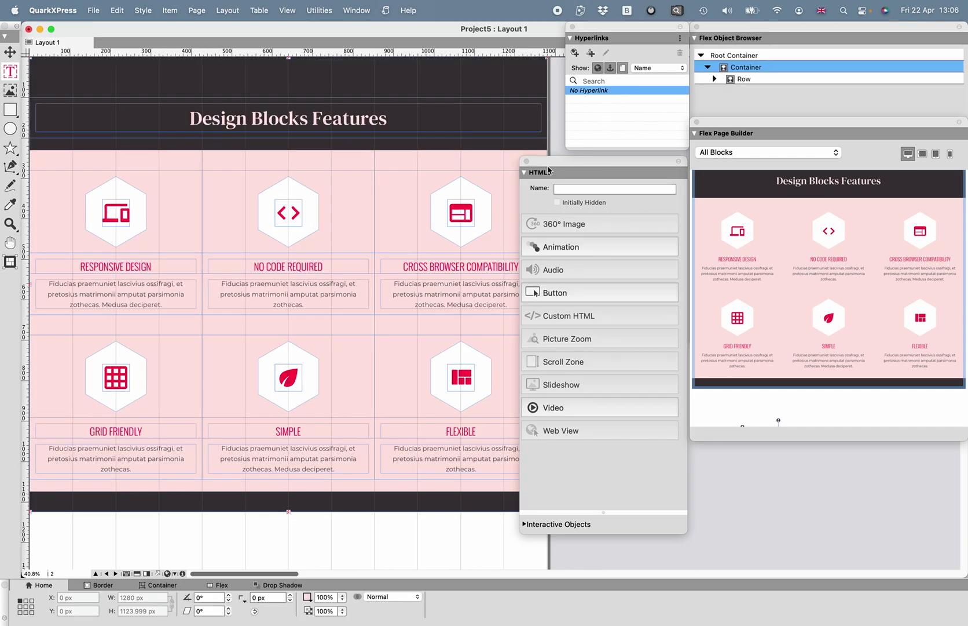
Step: Show the Page Layout palette, go to the album page and add the Free Updates and Life Time Support block
left_click(366, 12)
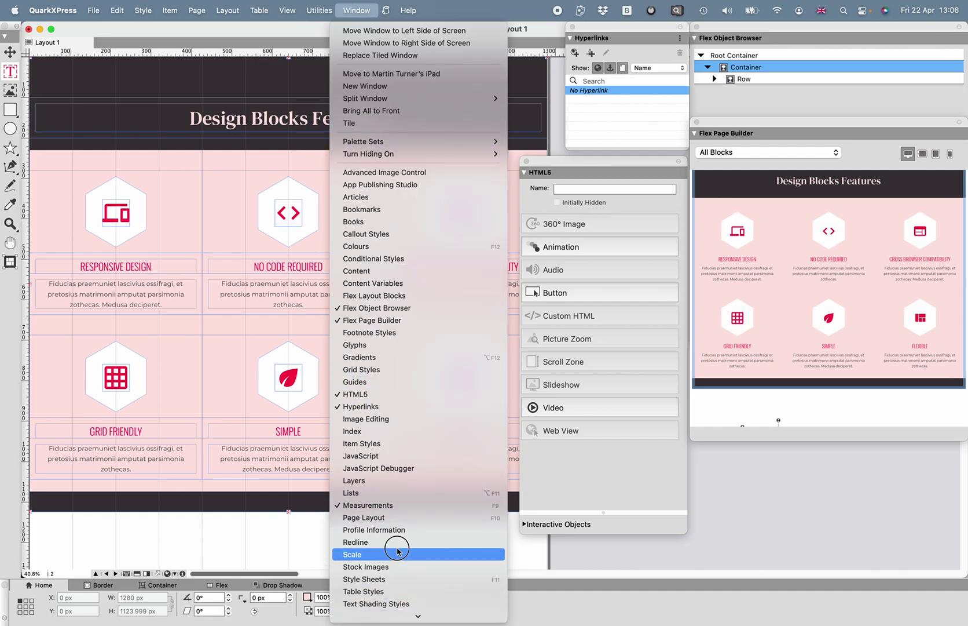
left_click(398, 518)
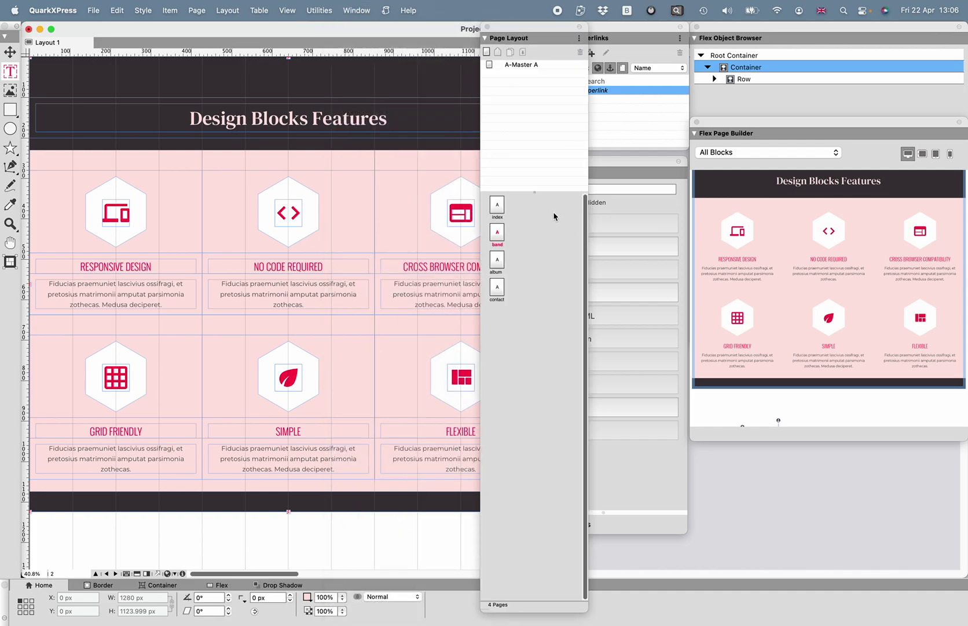
double_click(501, 261)
scroll(798, 312, "down", 10)
left_click_drag(809, 282, 336, 251)
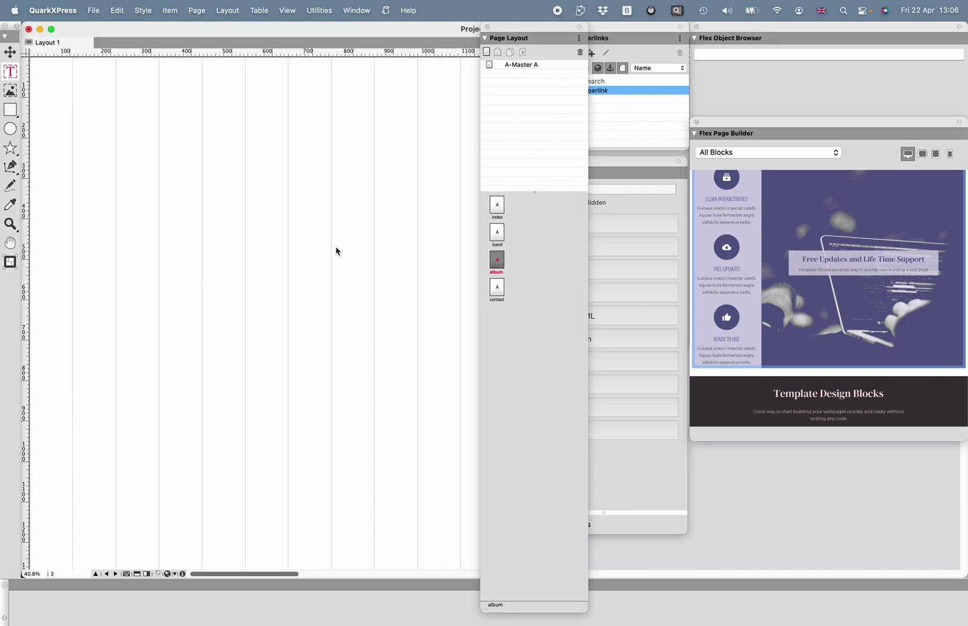
Step: Go to the contact page and add the "A clean and modren design" block
double_click(498, 289)
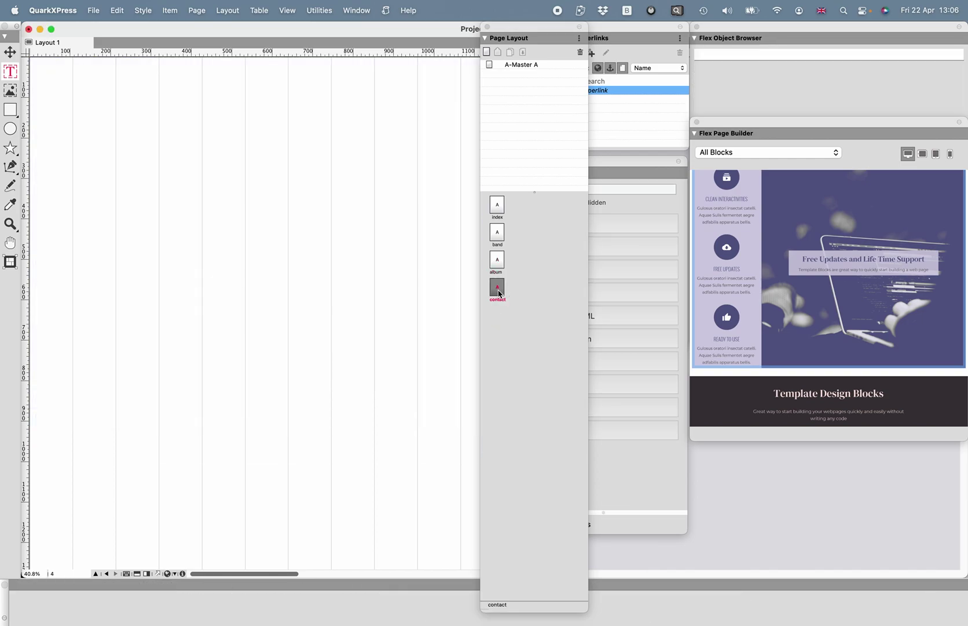
scroll(805, 310, "down", 5)
scroll(805, 316, "down", 1)
left_click_drag(806, 331, 278, 229)
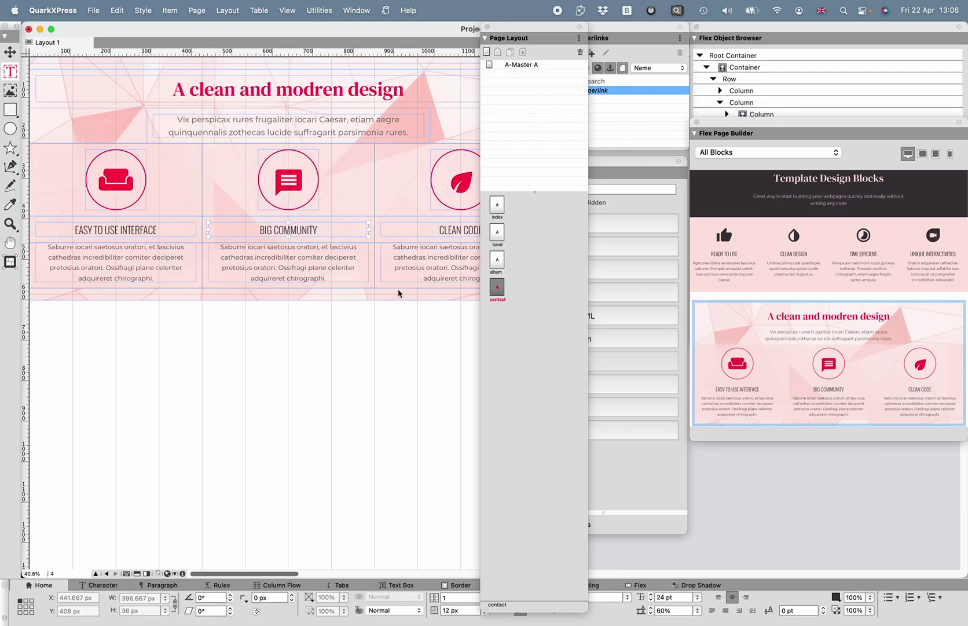
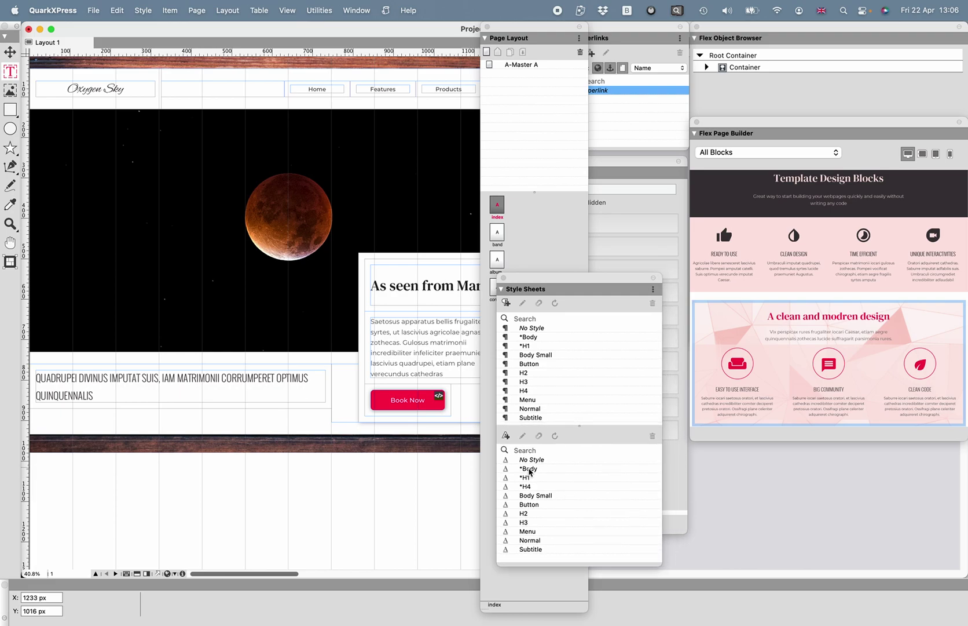
Step: Change the font of the *Body character style sheet to Lato Medium
left_click(526, 470)
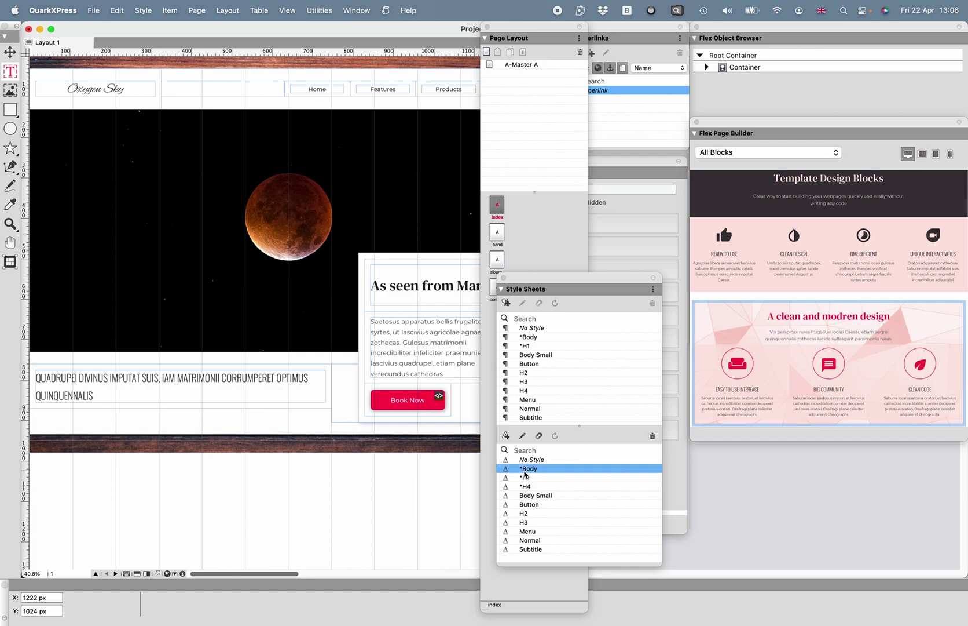
left_click(523, 436)
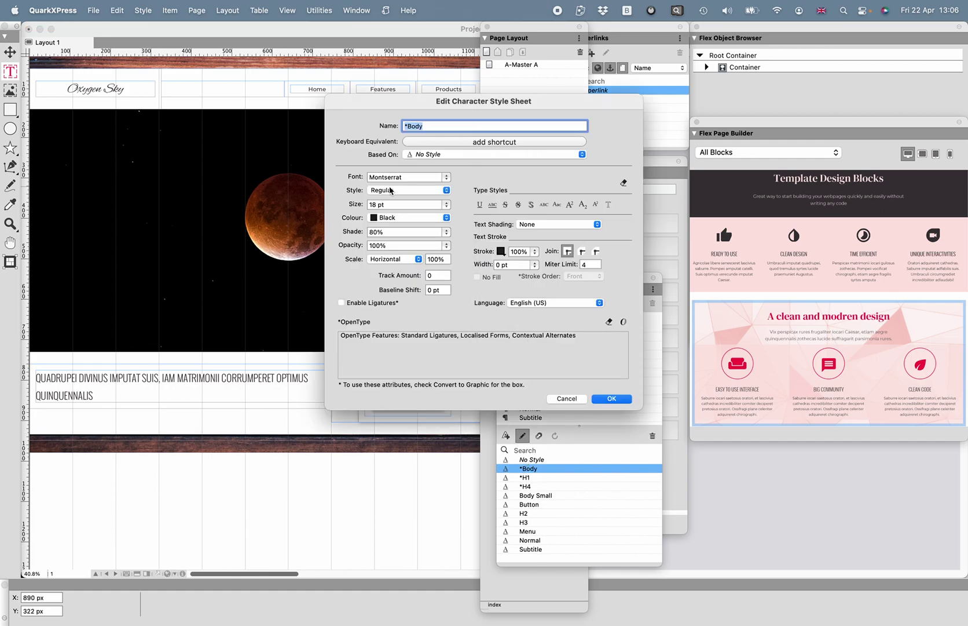
left_click(419, 156)
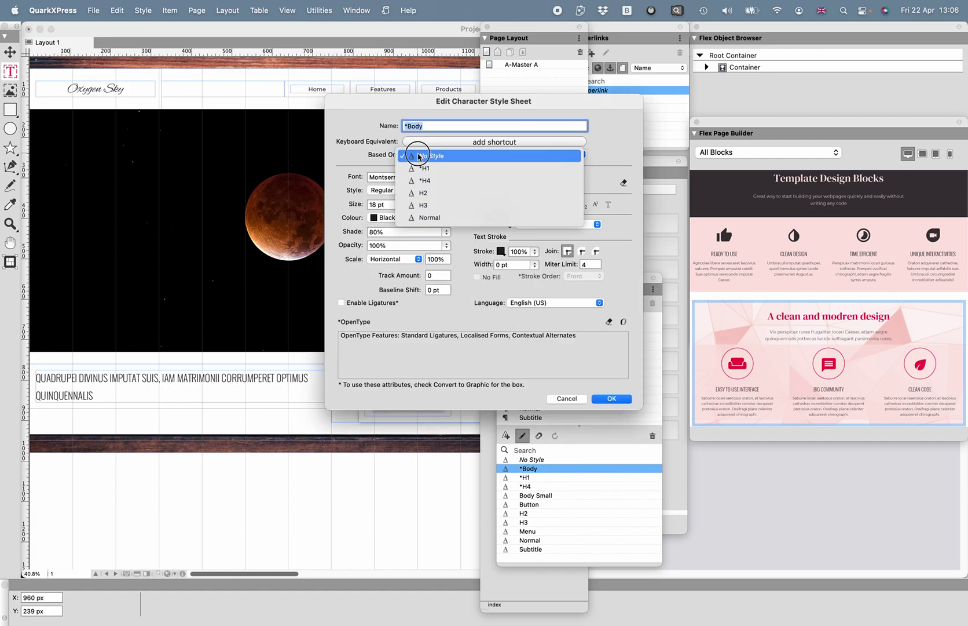
left_click(476, 152)
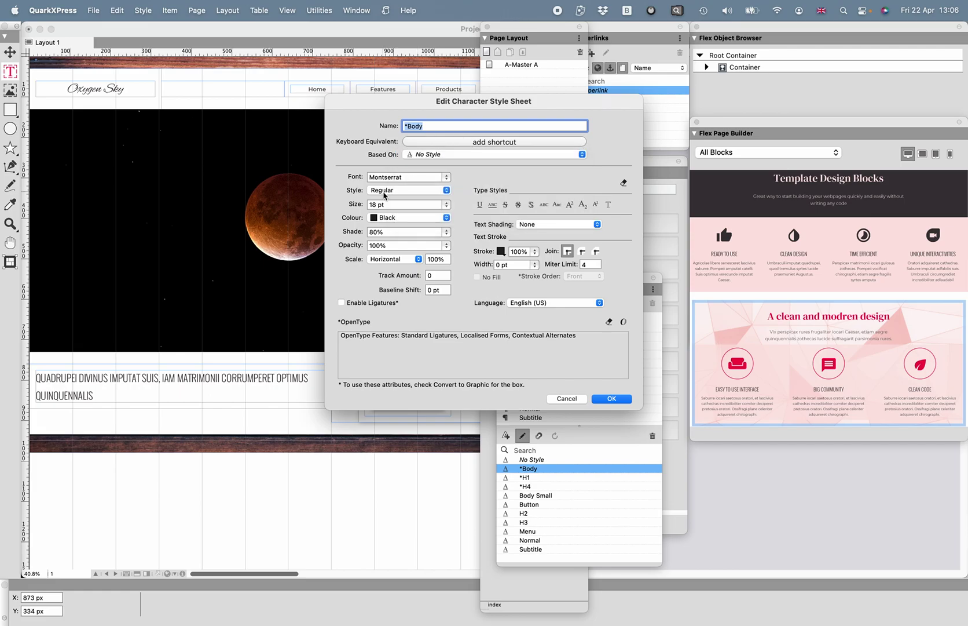
left_click(446, 178)
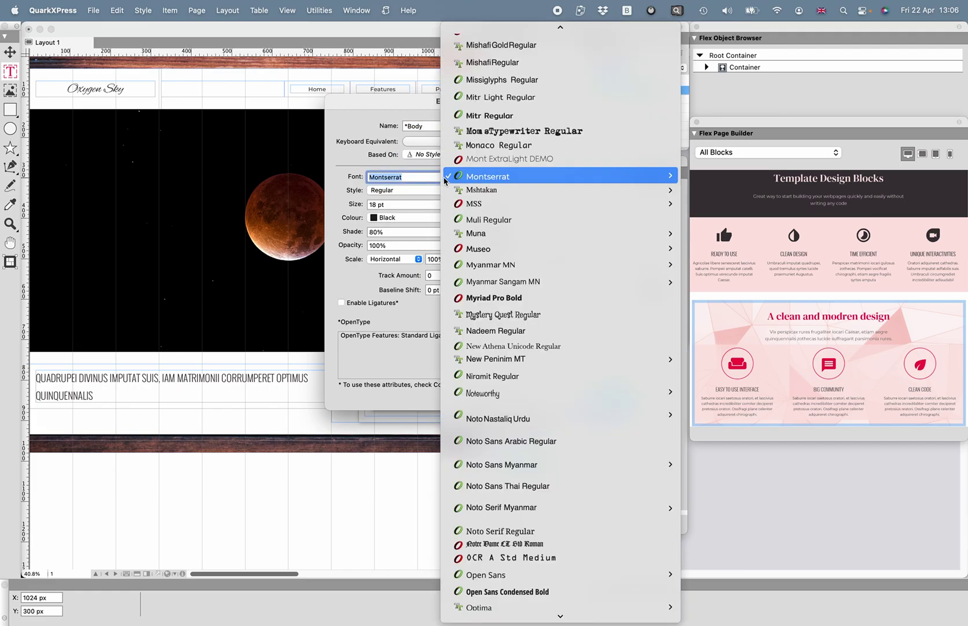
scroll(502, 137, "up", 10)
scroll(502, 137, "up", 10)
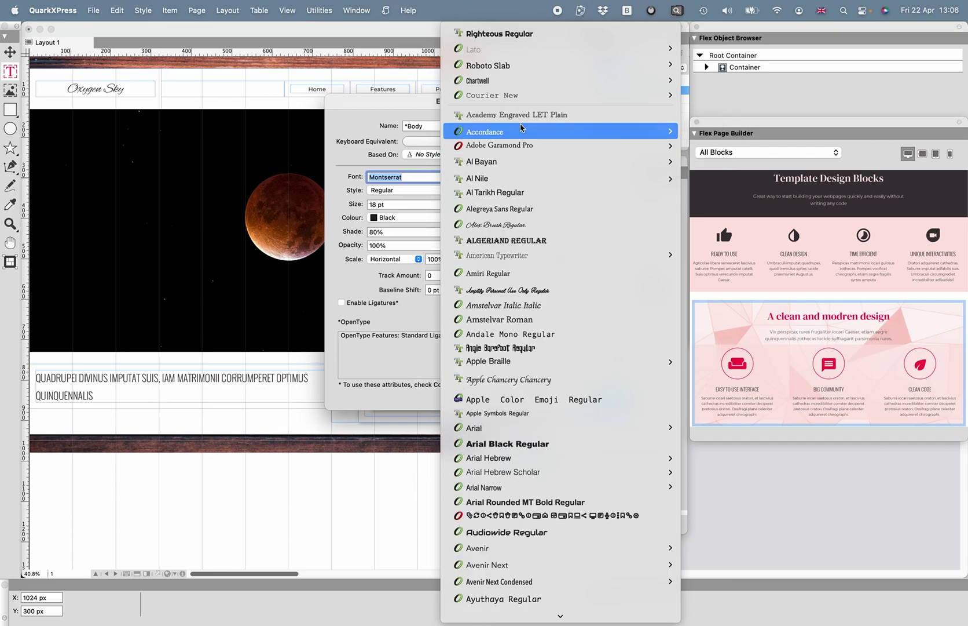
mouse_move(518, 56)
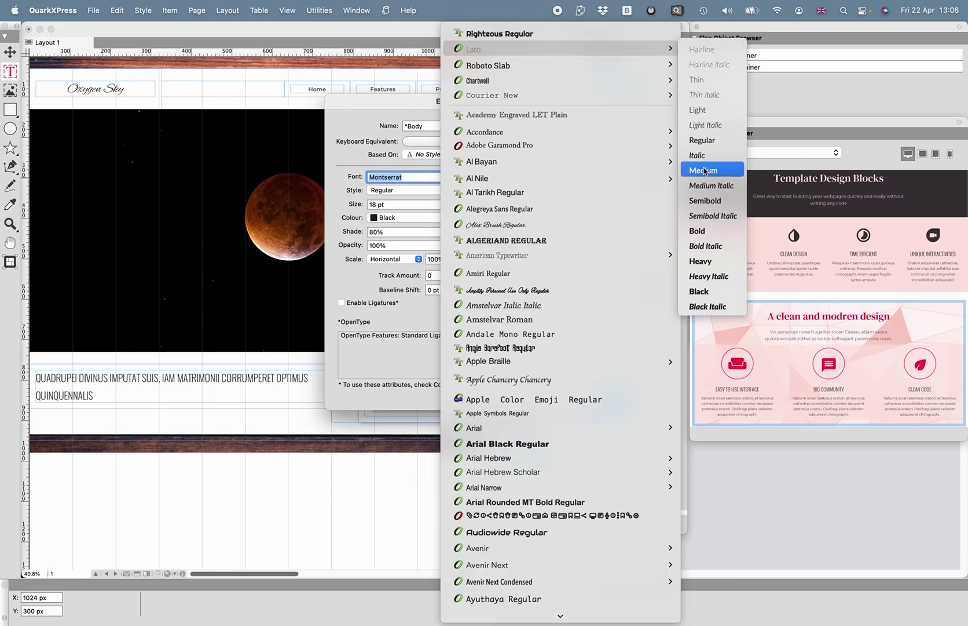
key("Escape")
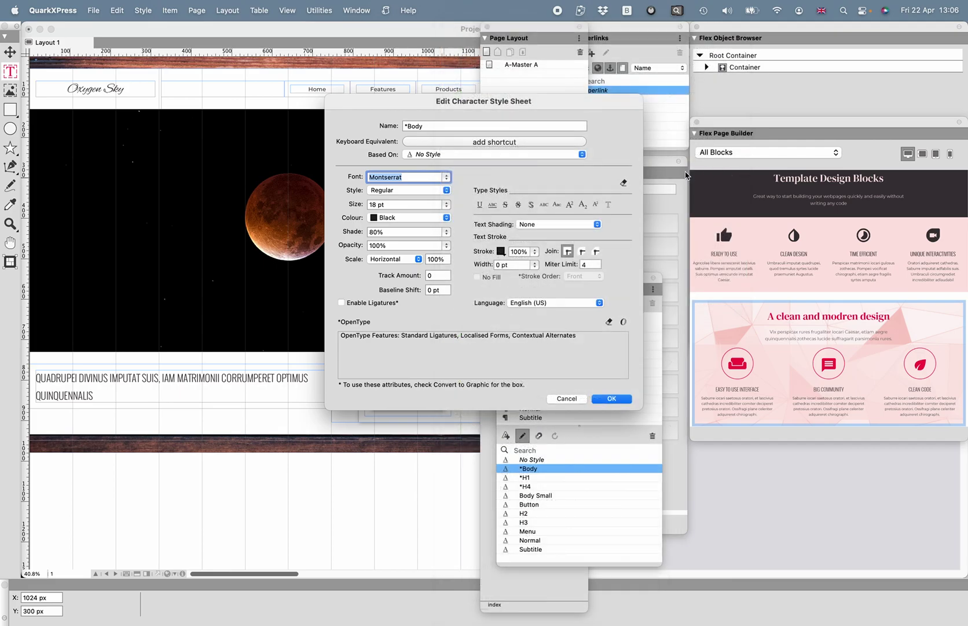
left_click(611, 399)
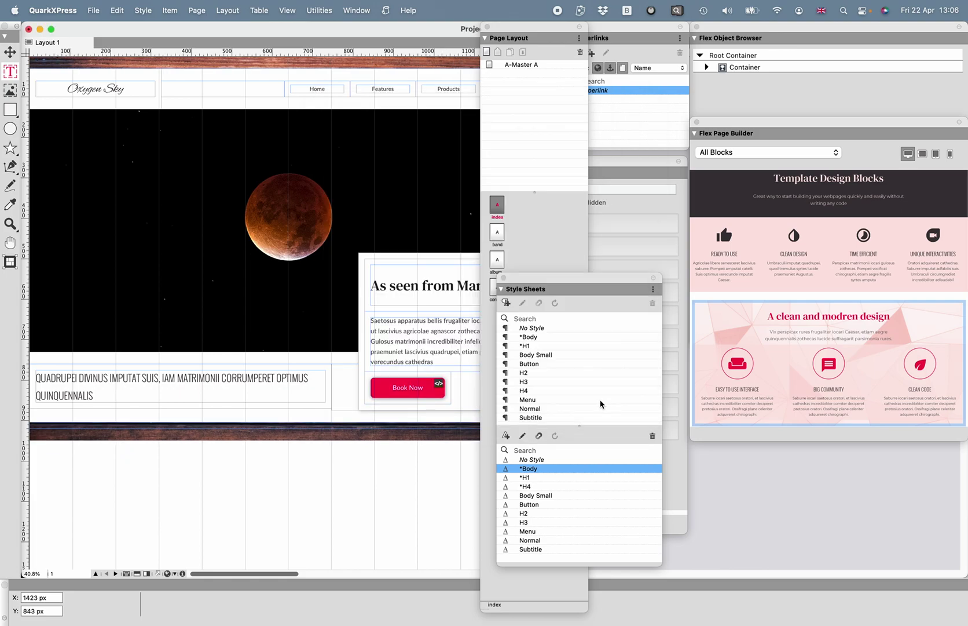
Step: Check which style the Body Small character style sheet is based on, without changing it
left_click(533, 496)
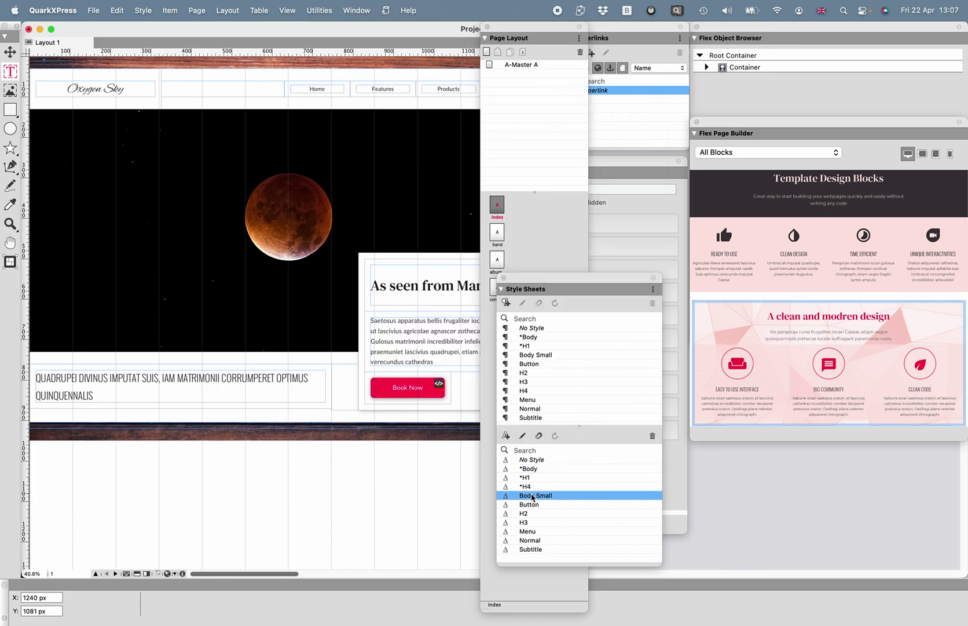
left_click(522, 436)
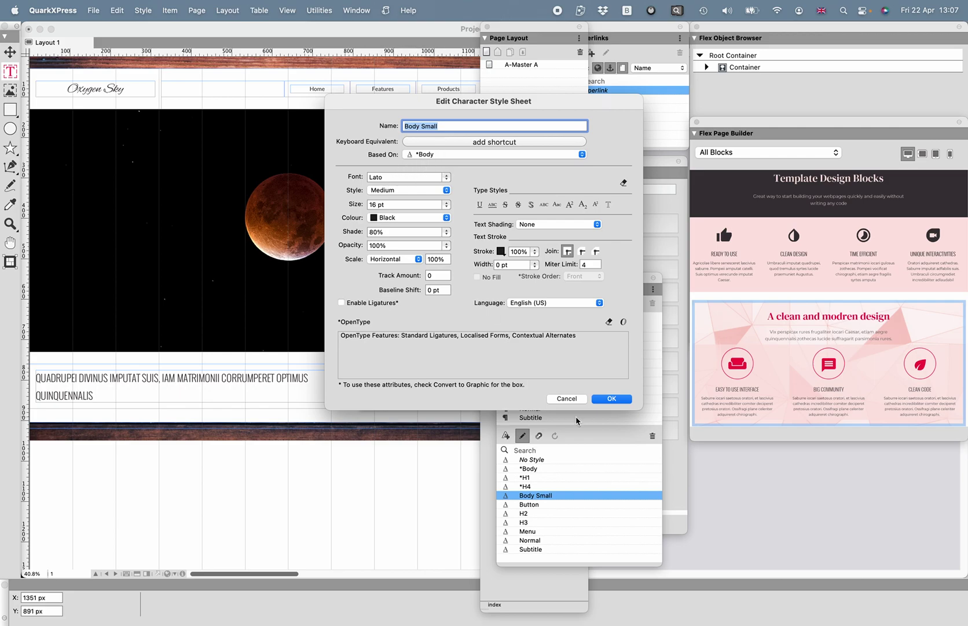
left_click(471, 155)
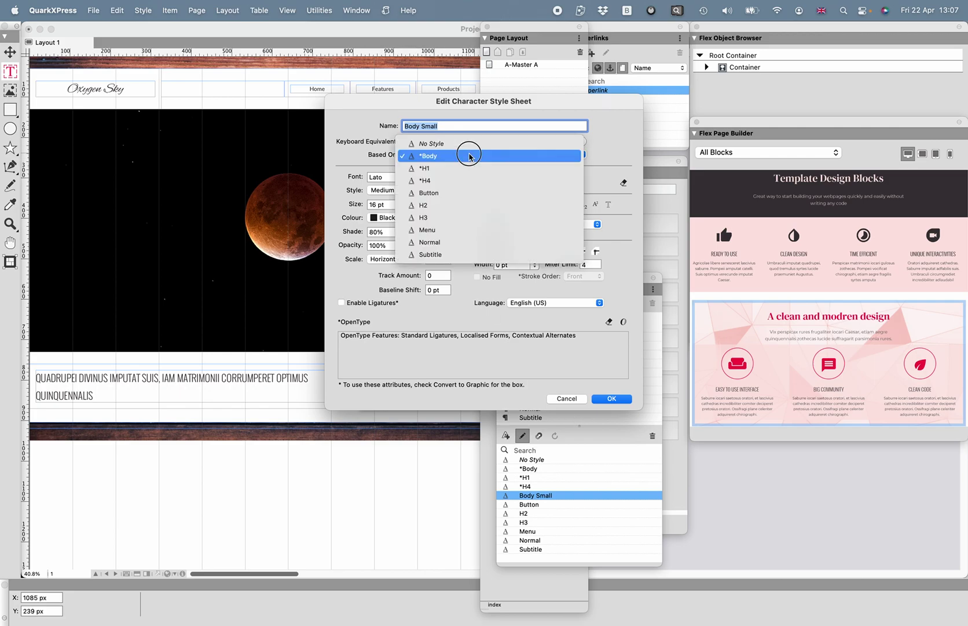
left_click(352, 167)
left_click(559, 398)
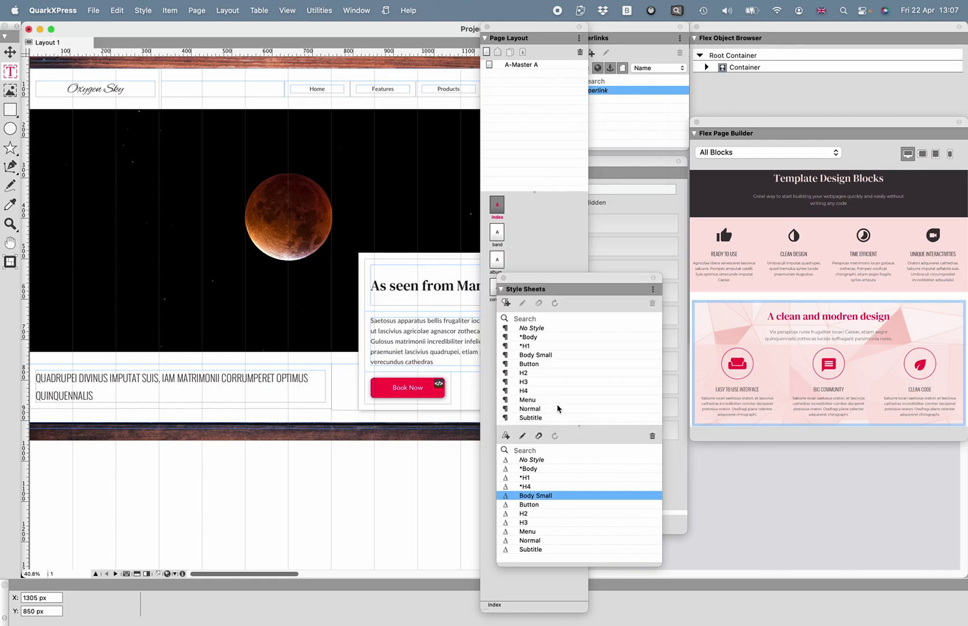
Step: Change the font of the *H1 character style sheet to Roboto Slab Regular
left_click(530, 477)
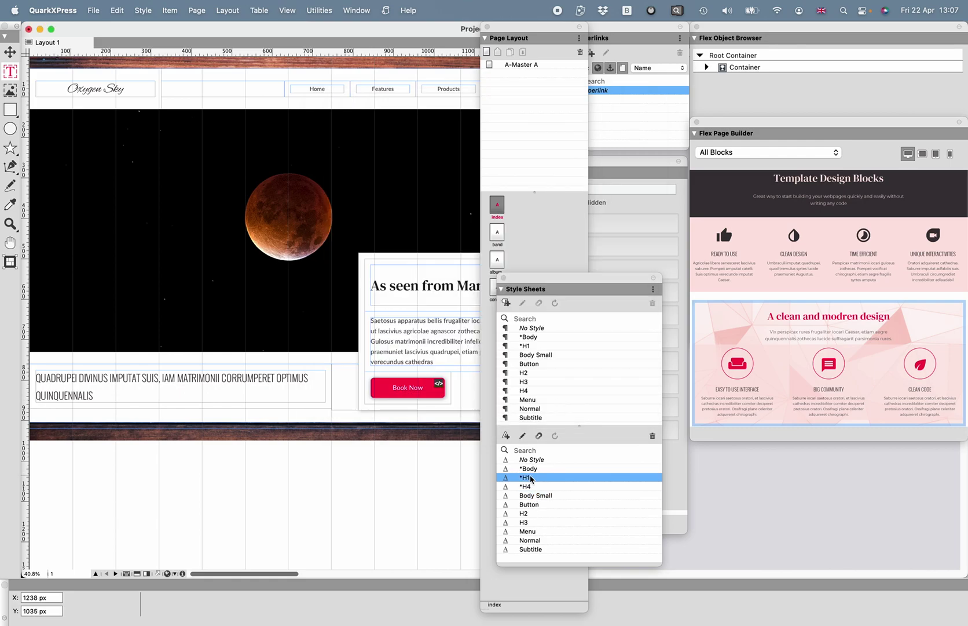
left_click(522, 435)
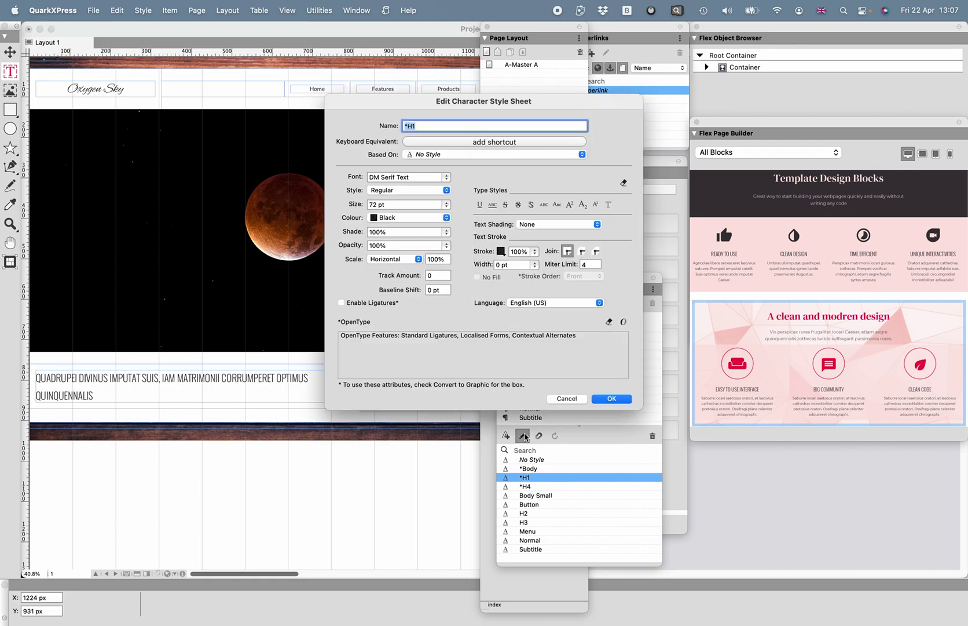
left_click(447, 177)
scroll(521, 109, "up", 10)
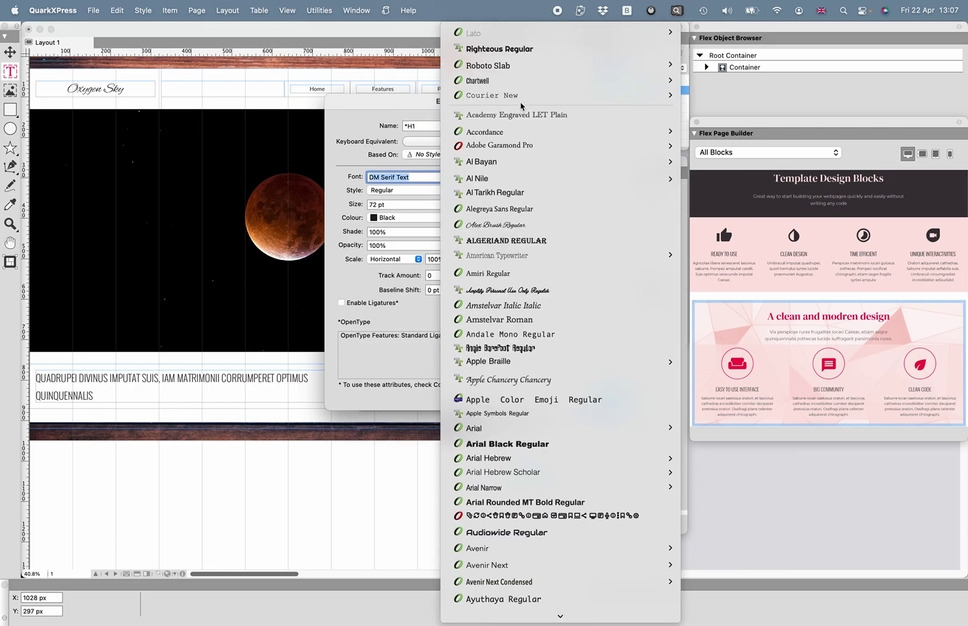
mouse_move(499, 65)
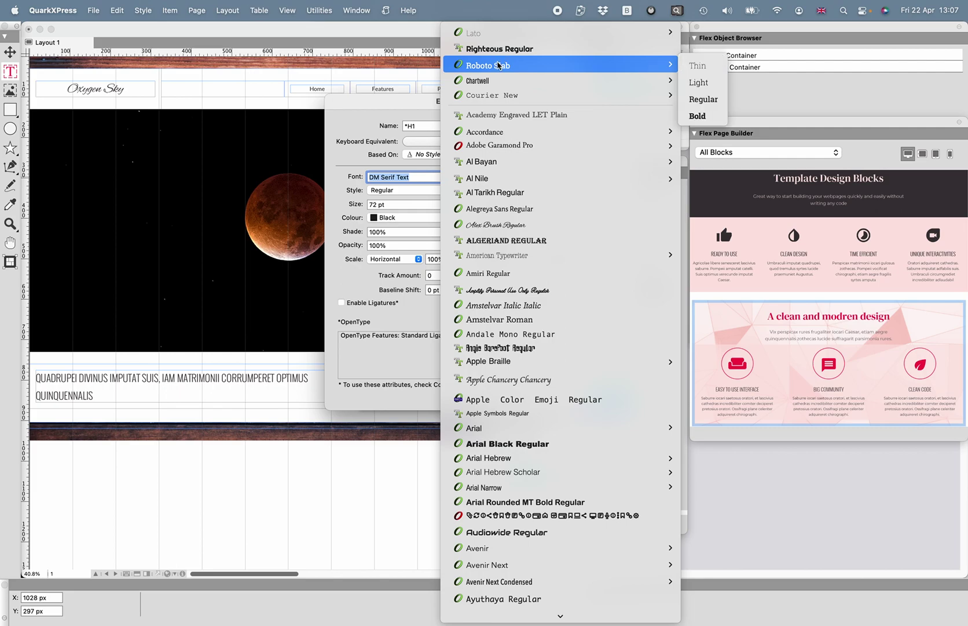
left_click(694, 101)
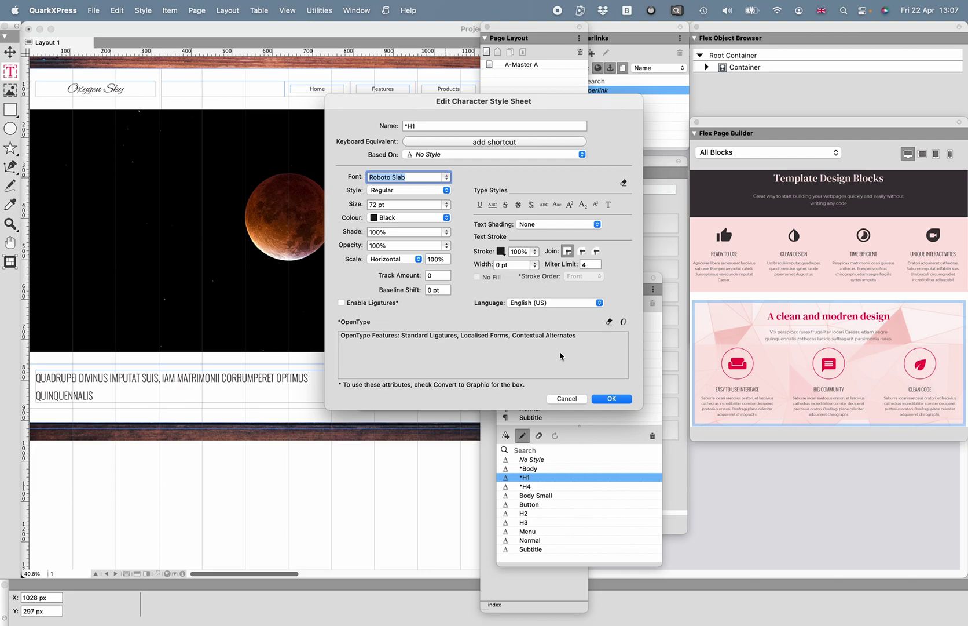
left_click(608, 400)
Step: Change the font of the *H4 character style sheet to Lato Light
left_click(525, 486)
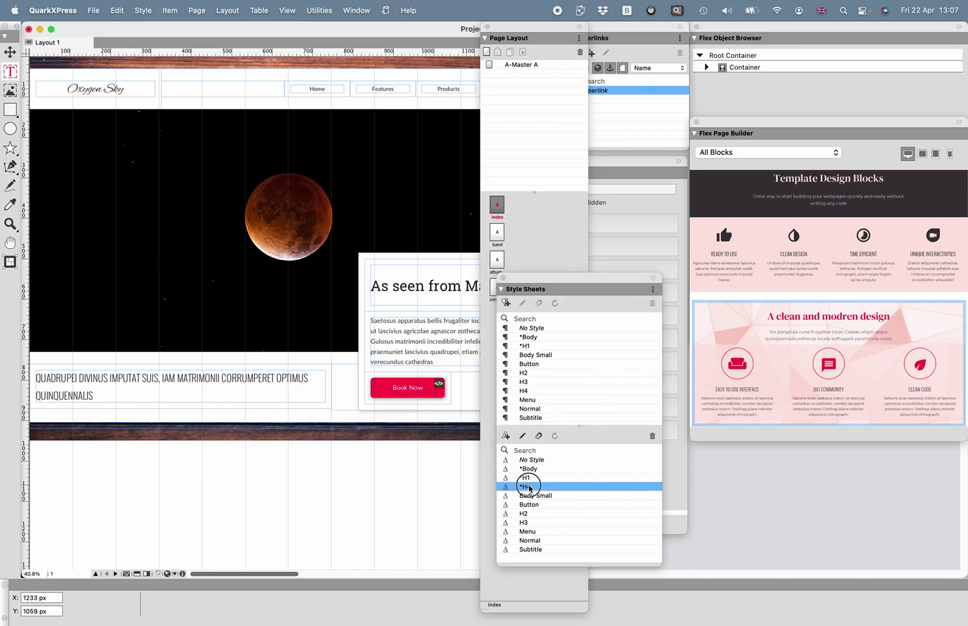
left_click(522, 436)
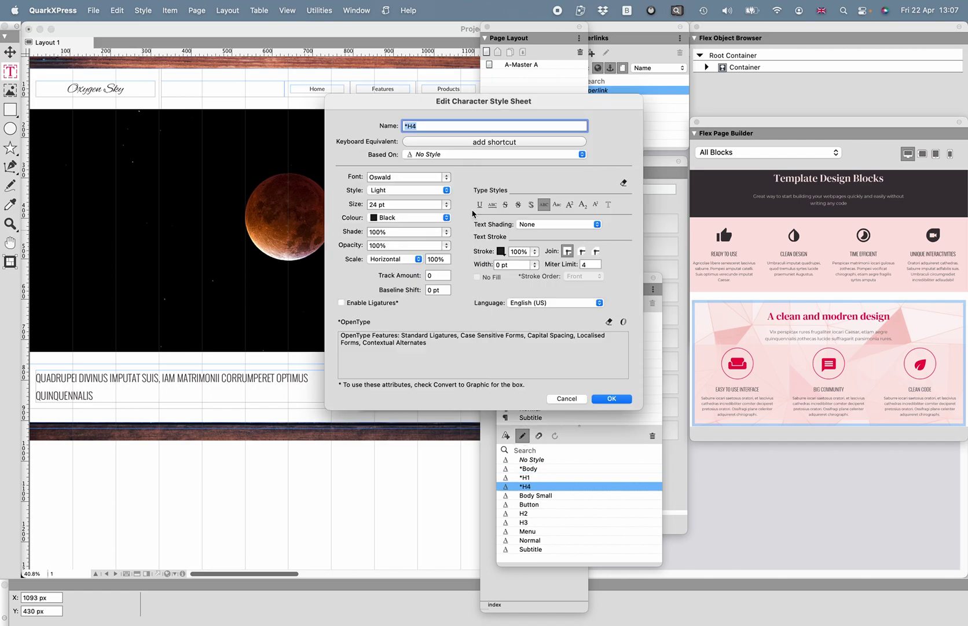
left_click(446, 179)
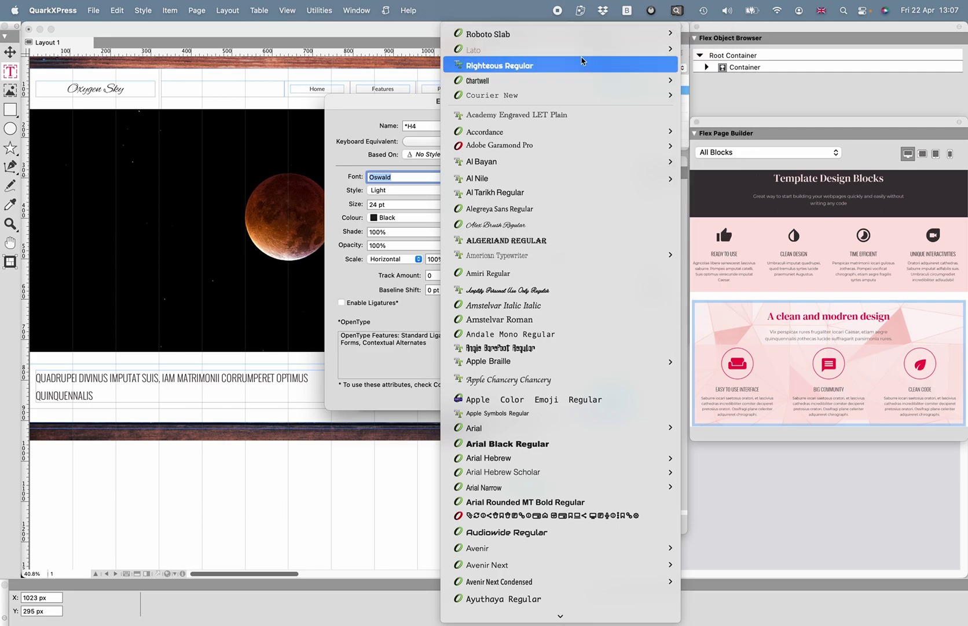
mouse_move(585, 50)
left_click(715, 112)
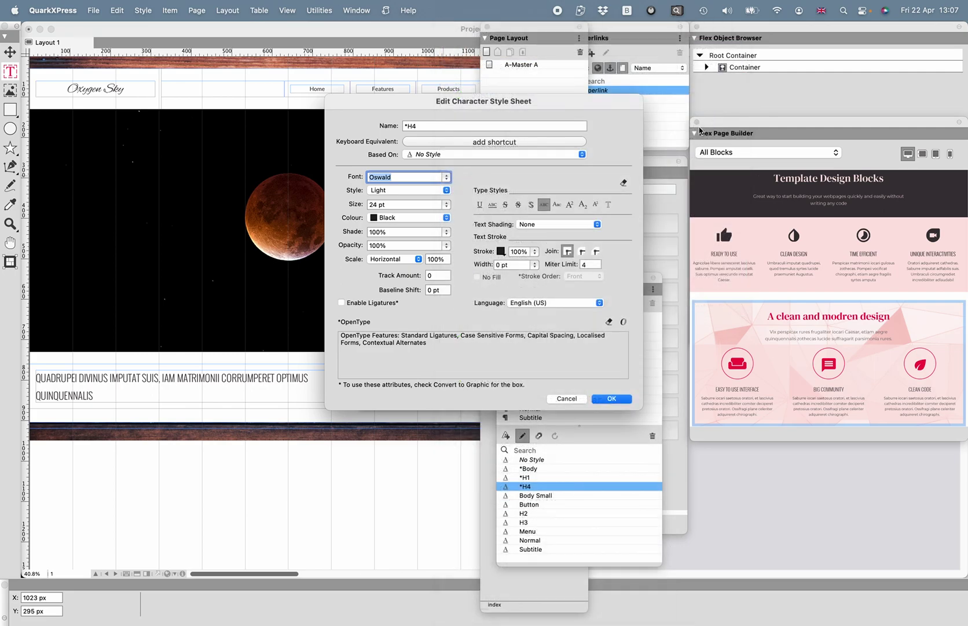
left_click(613, 398)
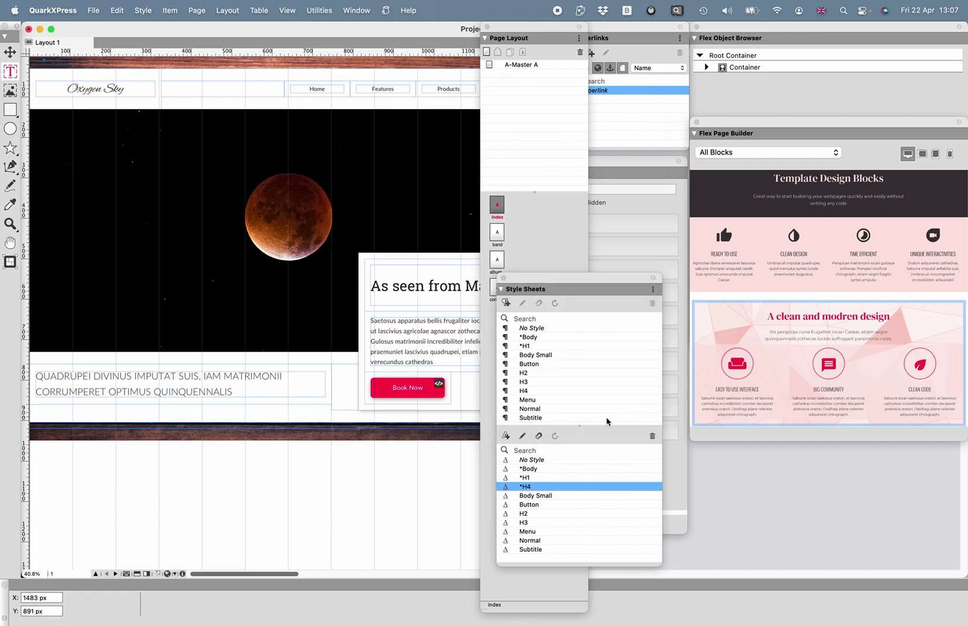
Step: Change the font of the Oxygen Sky logo text in the page header to Righteous Regular
scroll(335, 255, "right", 3)
scroll(335, 255, "left", 3)
scroll(336, 256, "up", 1)
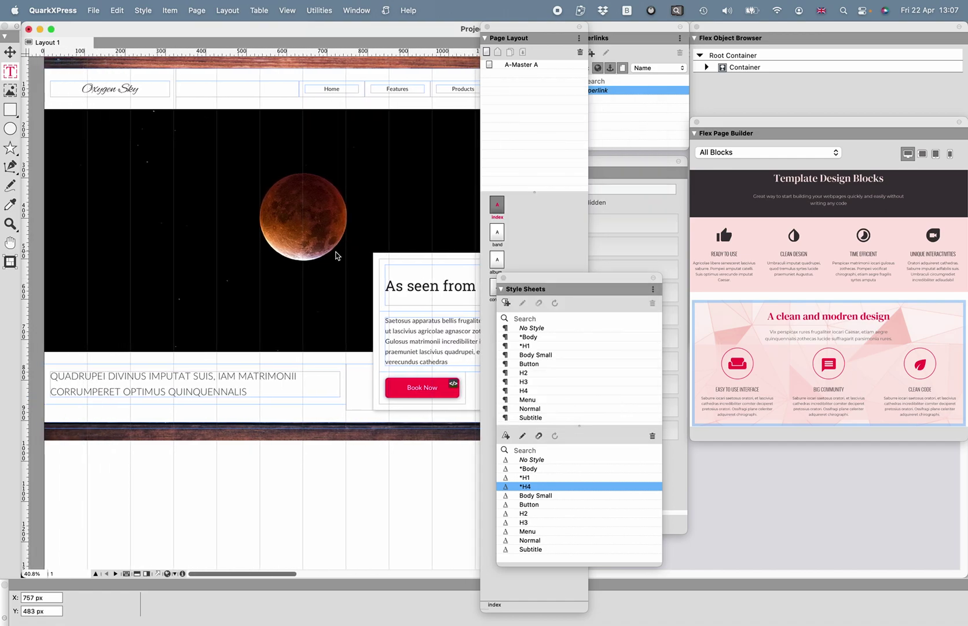
scroll(336, 255, "left", 2)
scroll(336, 255, "down", 3)
scroll(336, 255, "up", 4)
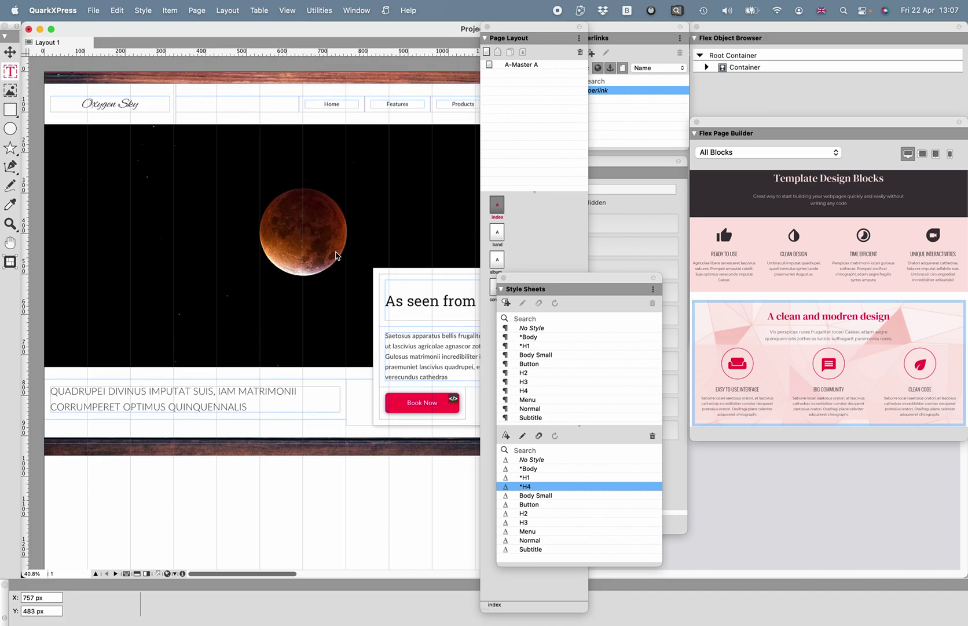
left_click(130, 103)
left_click_drag(138, 105, 77, 105)
left_click(138, 107)
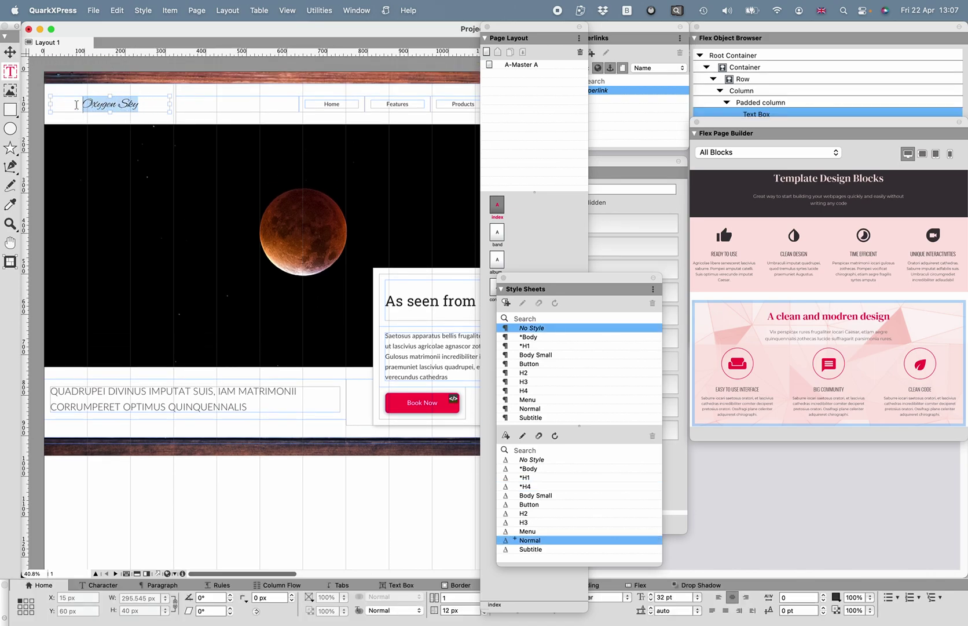
left_click(627, 596)
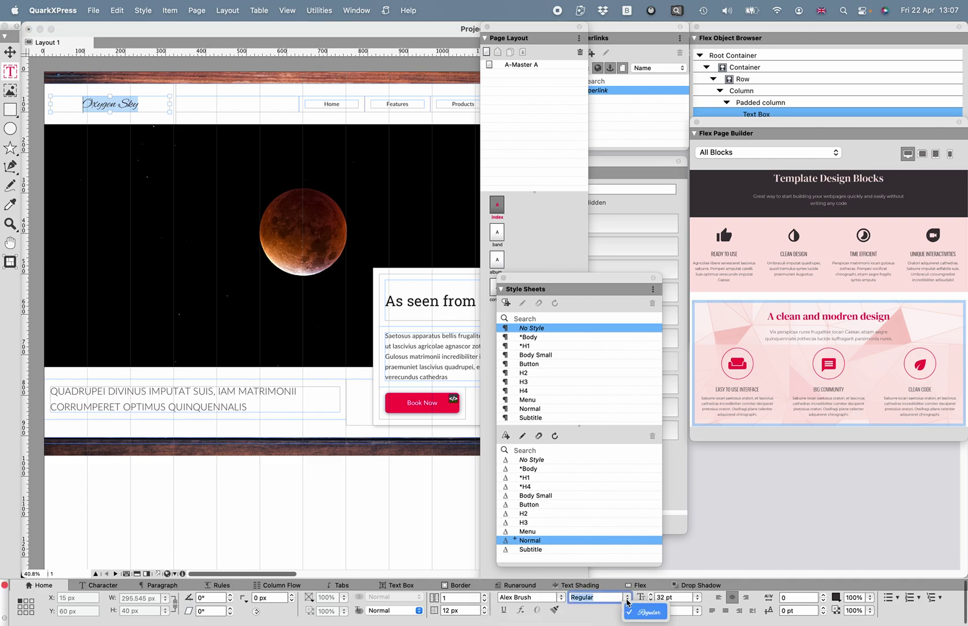
left_click(558, 597)
left_click(562, 597)
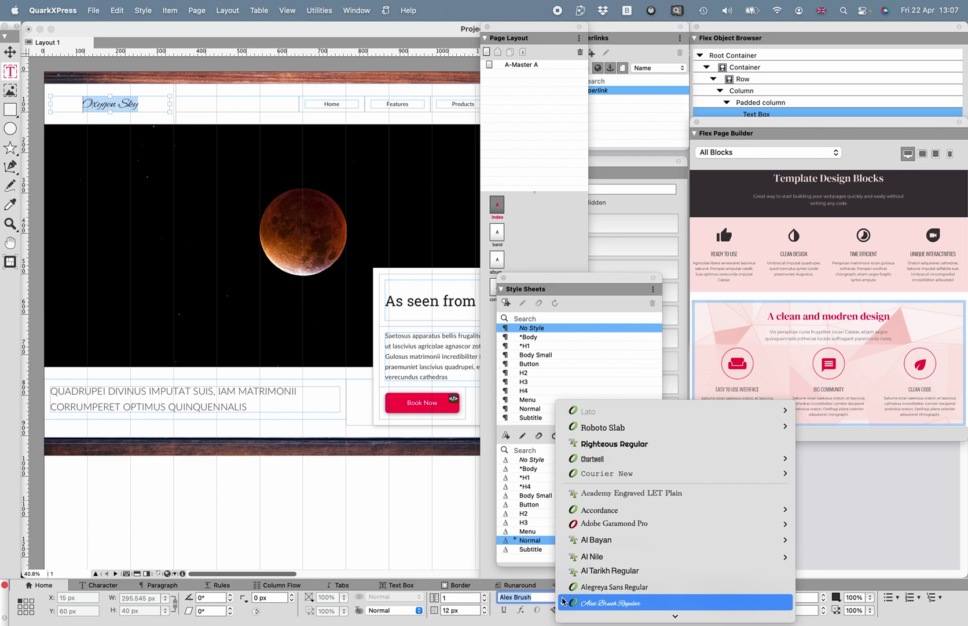
mouse_move(634, 463)
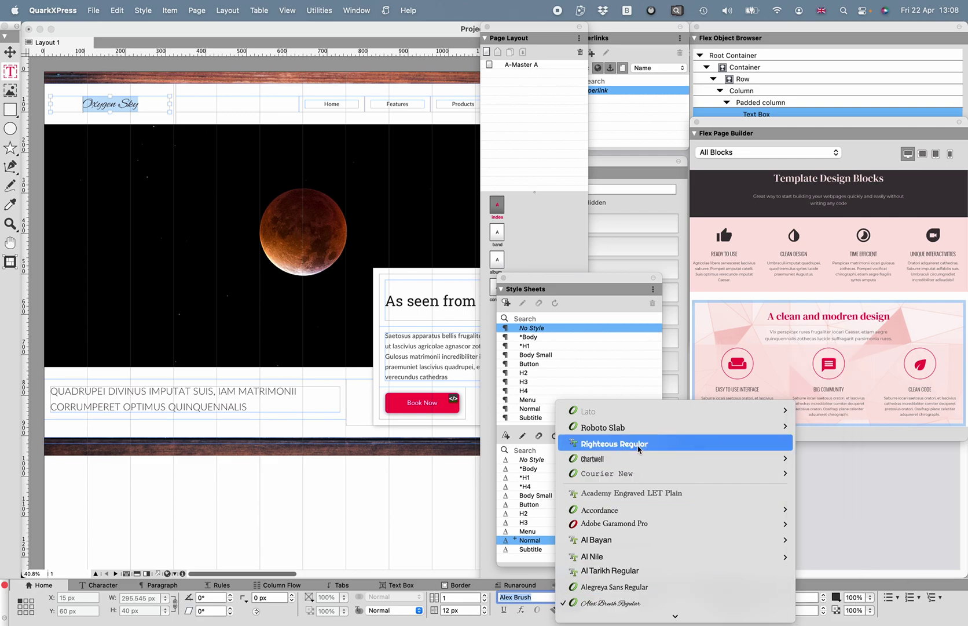
left_click(638, 444)
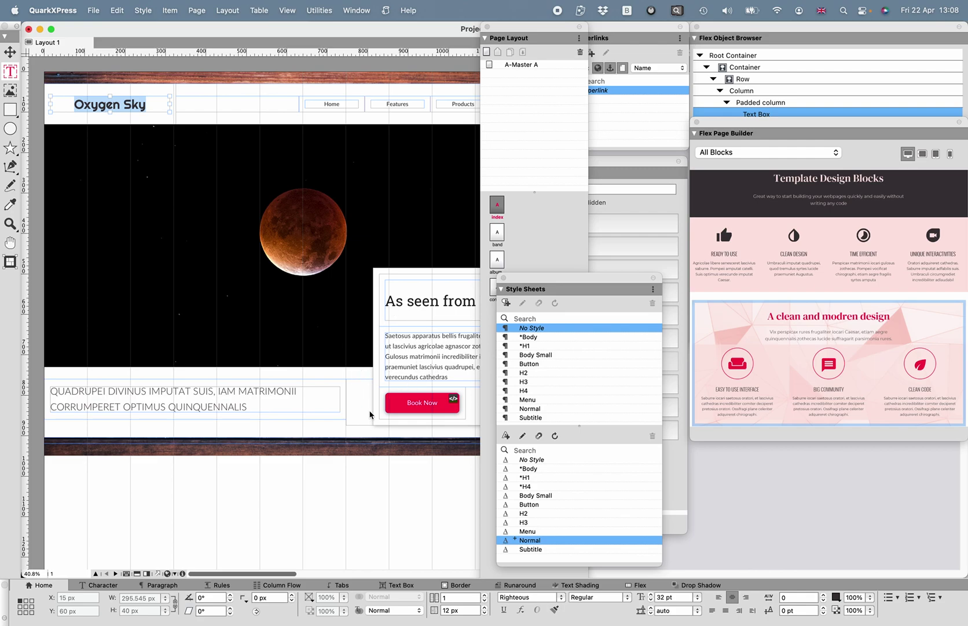
Step: Delete the Custom HTML 4 object that overlays the Book Now button
left_click(429, 402)
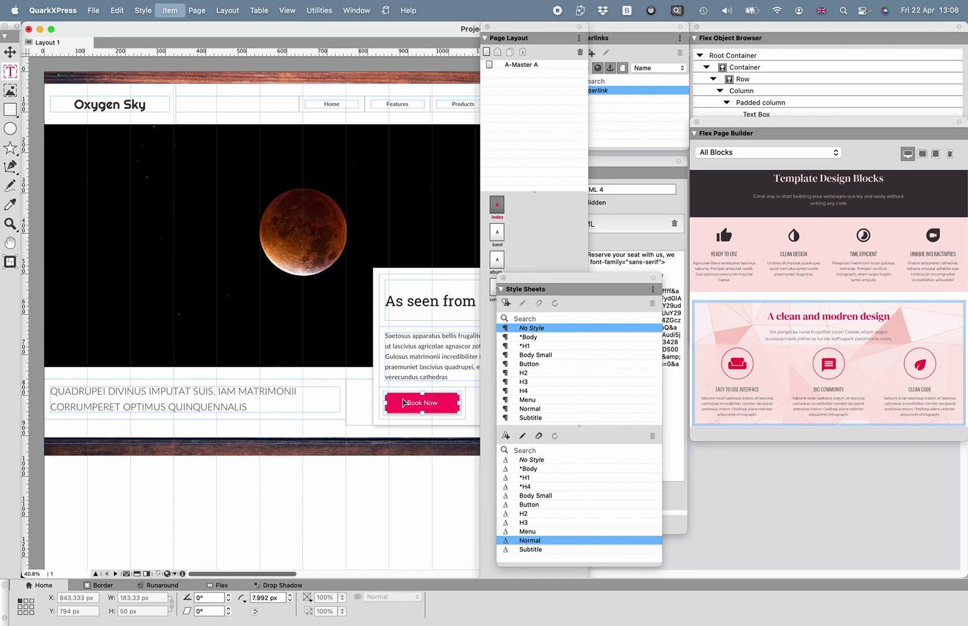
left_click(402, 402)
triple_click(404, 405)
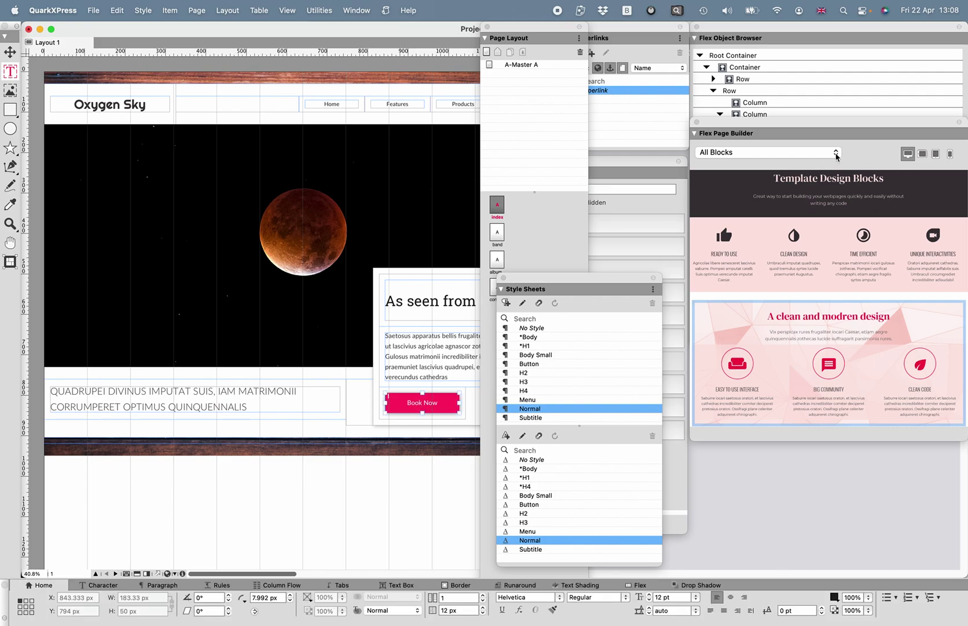
left_click_drag(788, 126, 793, 274)
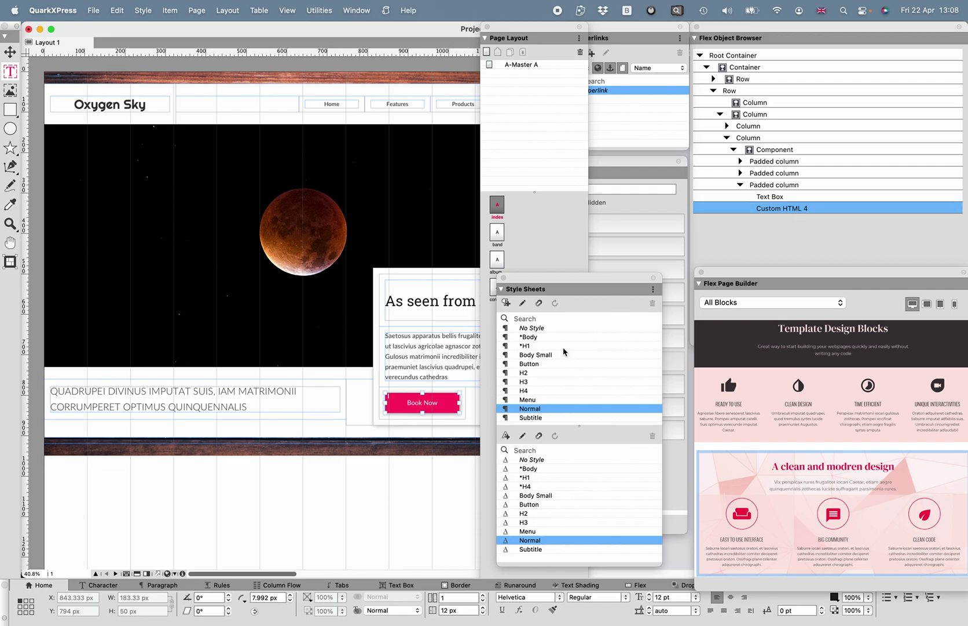
left_click(805, 220)
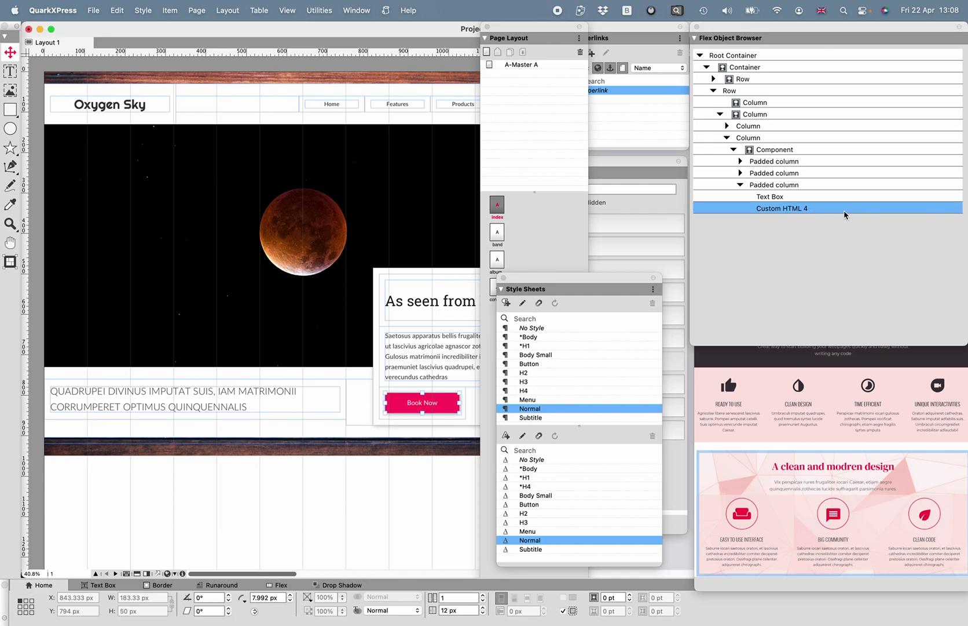
right_click(832, 212)
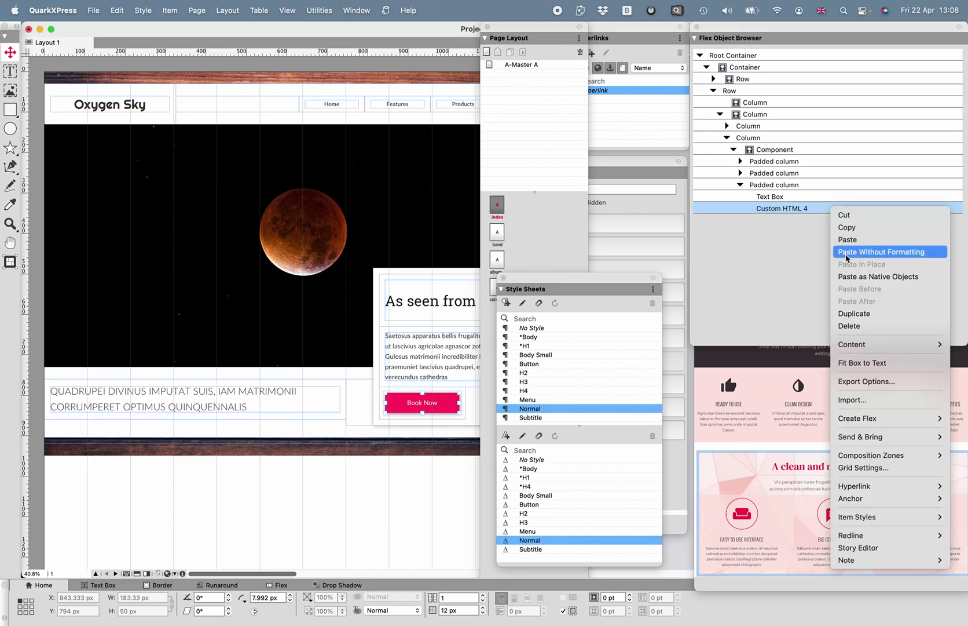
left_click(851, 327)
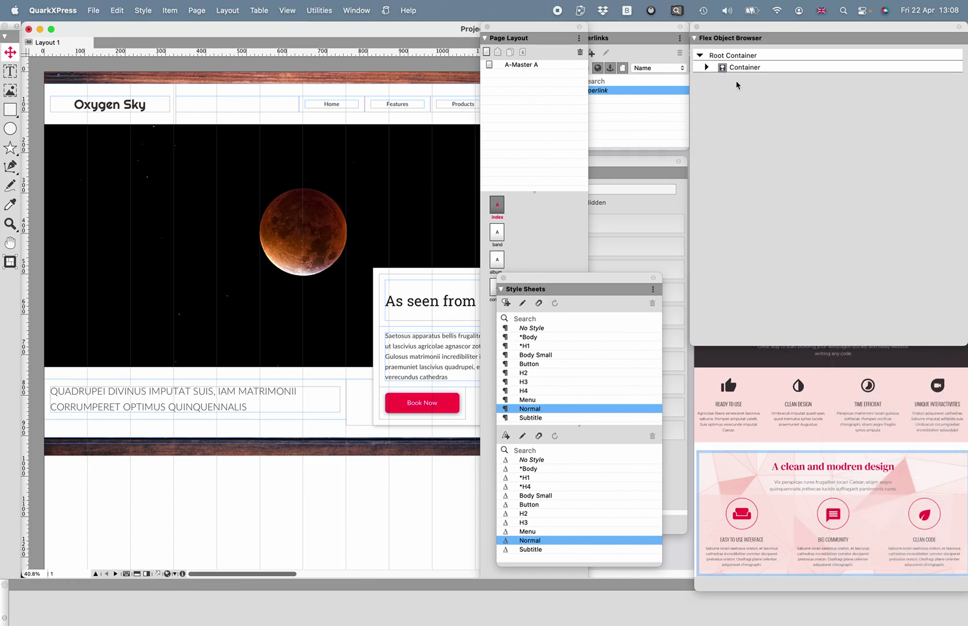
Step: Replace the Book Now button's text with "Order Now"
left_click(721, 68)
left_click(707, 67)
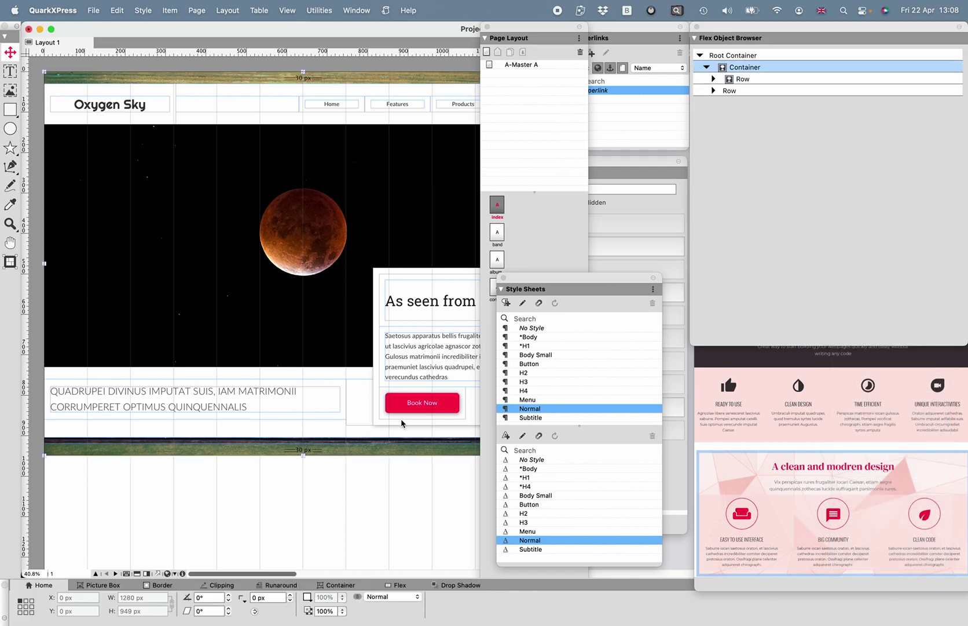
left_click(447, 409)
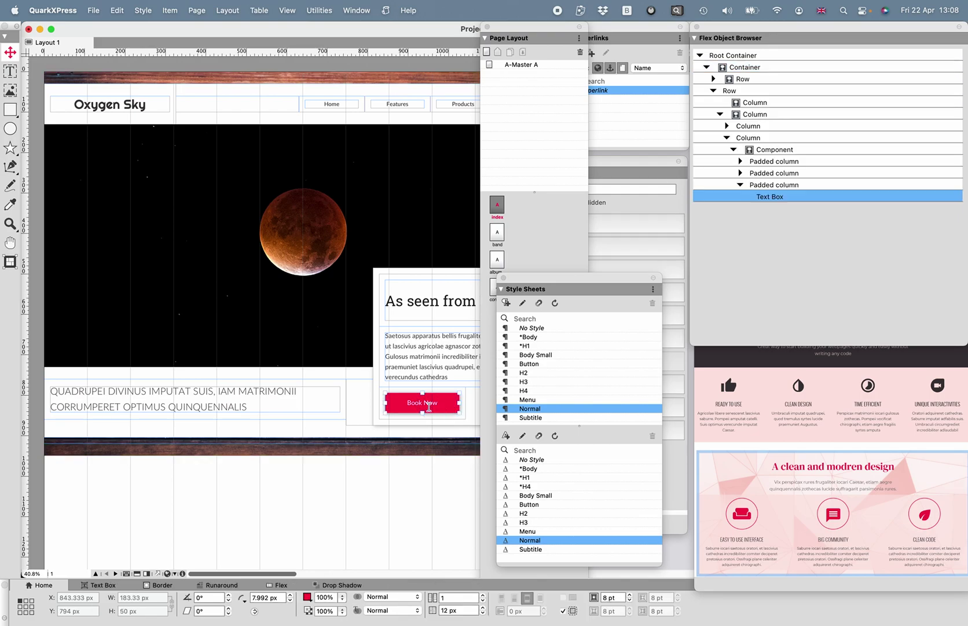
double_click(435, 405)
left_click_drag(440, 407, 406, 406)
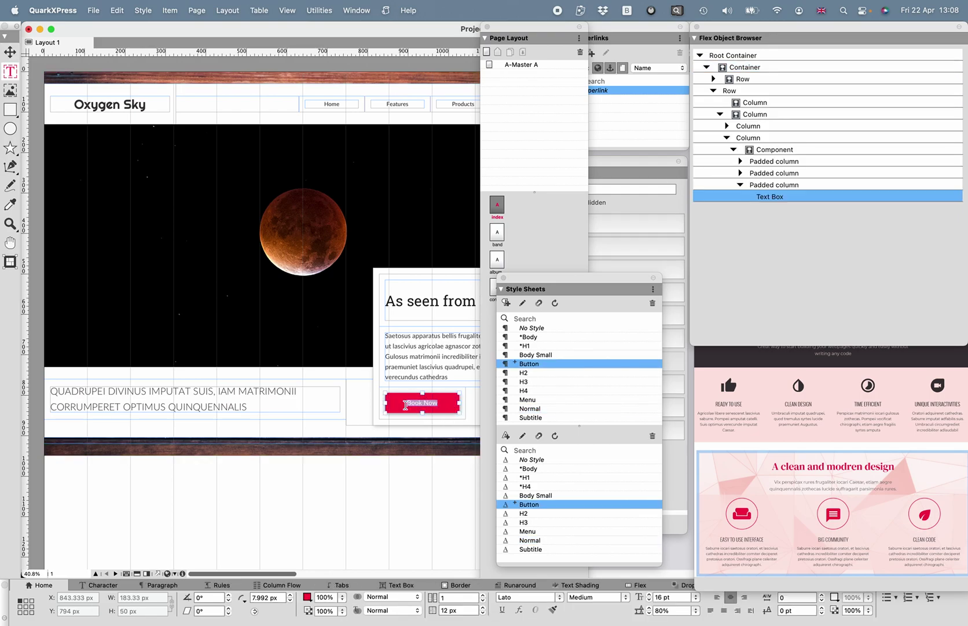
type("Order Now")
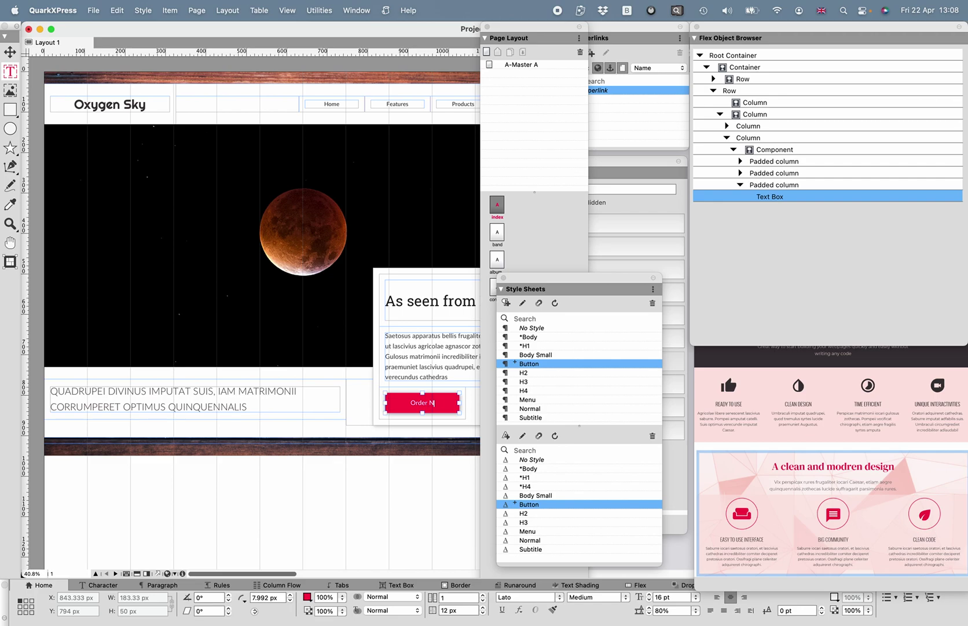
left_click(349, 431)
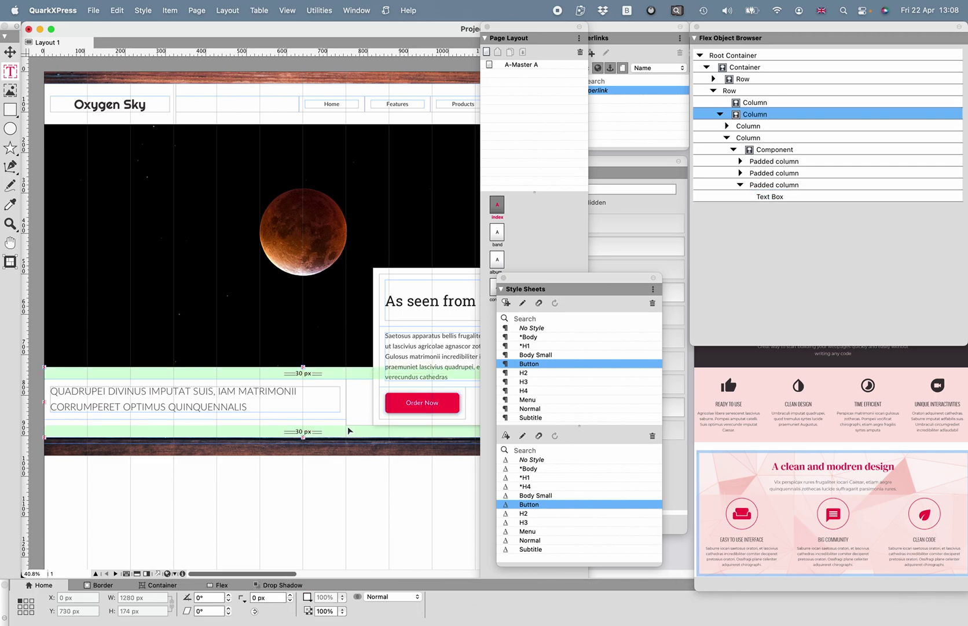
Step: Replace the outer container's wood background picture with a copy of the moon picture from the hero column
left_click(271, 185)
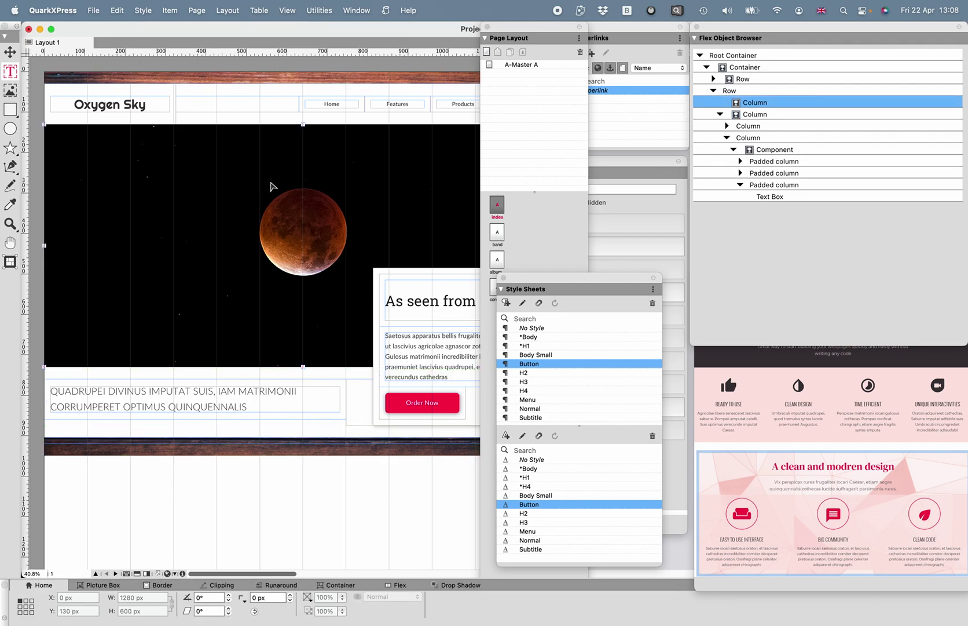
left_click(284, 74)
key("super+c")
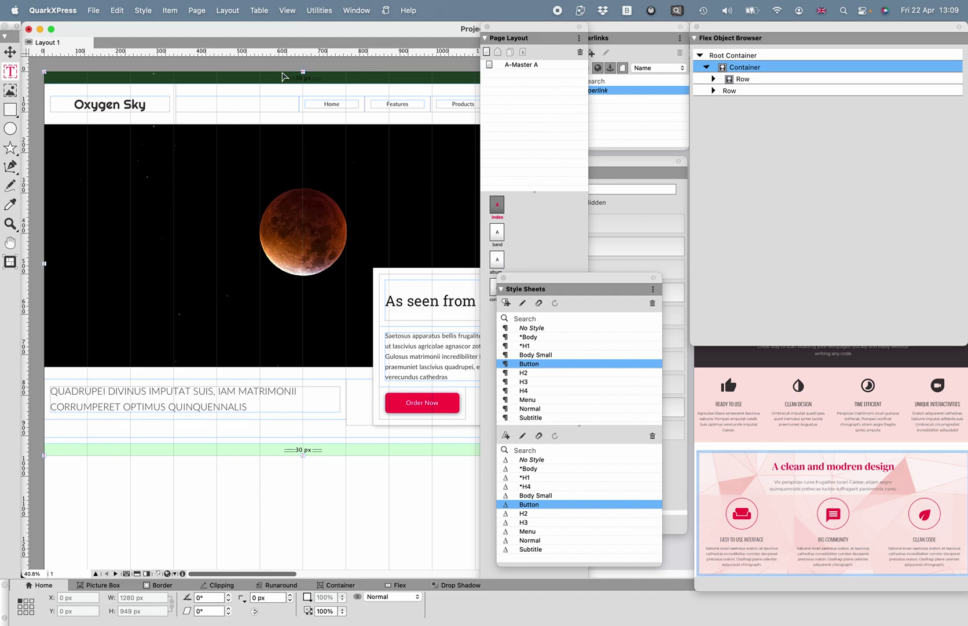
left_click(182, 395)
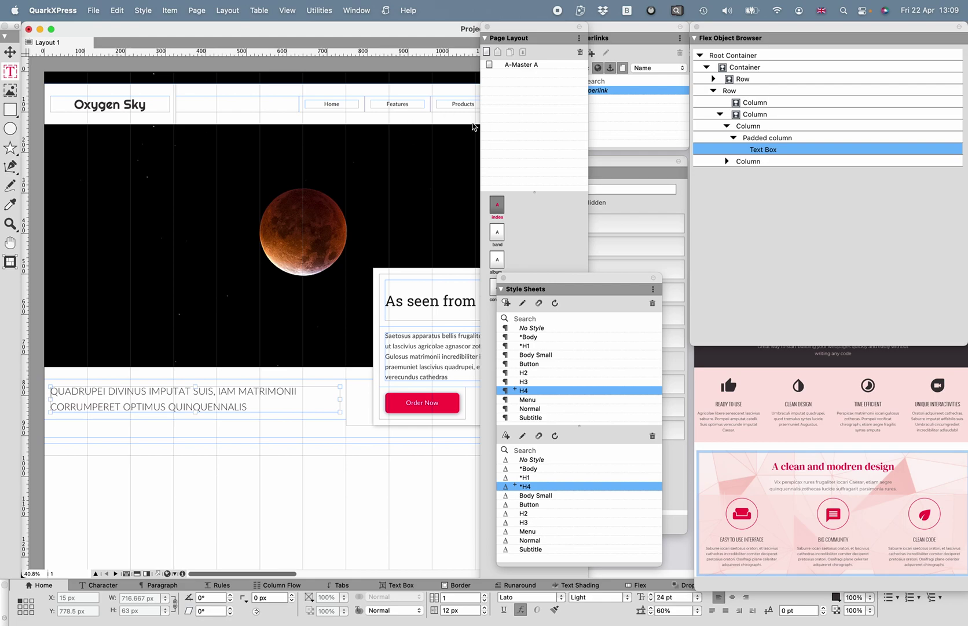
Step: Link the Home menu text to the index page with a new page hyperlink named Home
left_click_drag(548, 23, 856, 193)
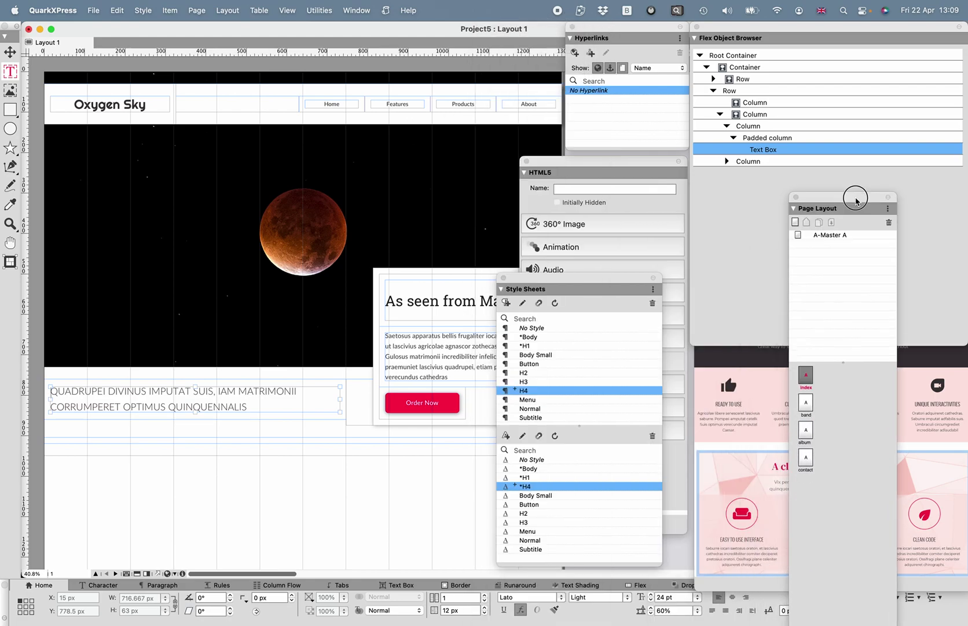
left_click(332, 104)
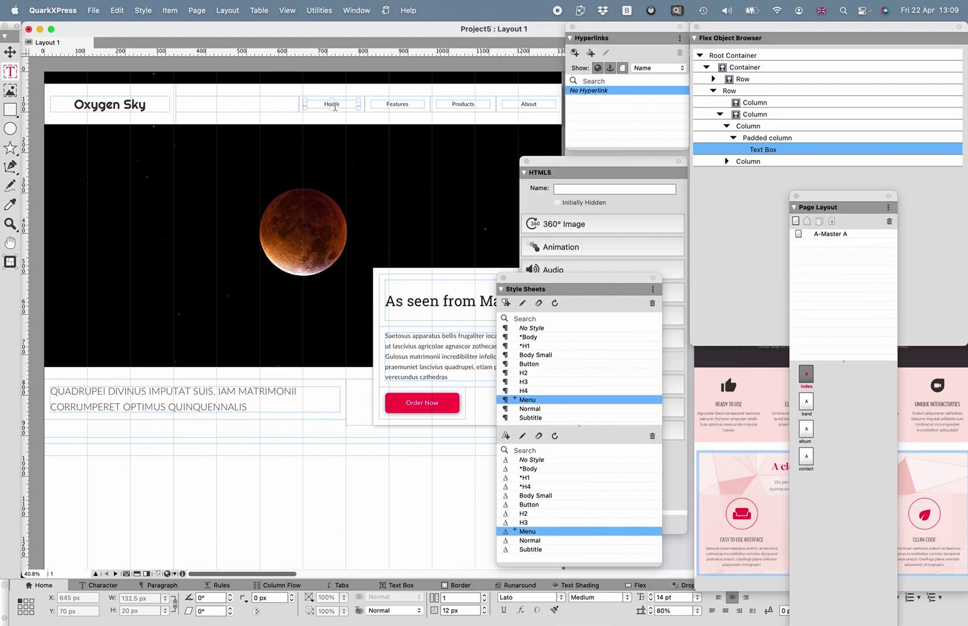
left_click(332, 105)
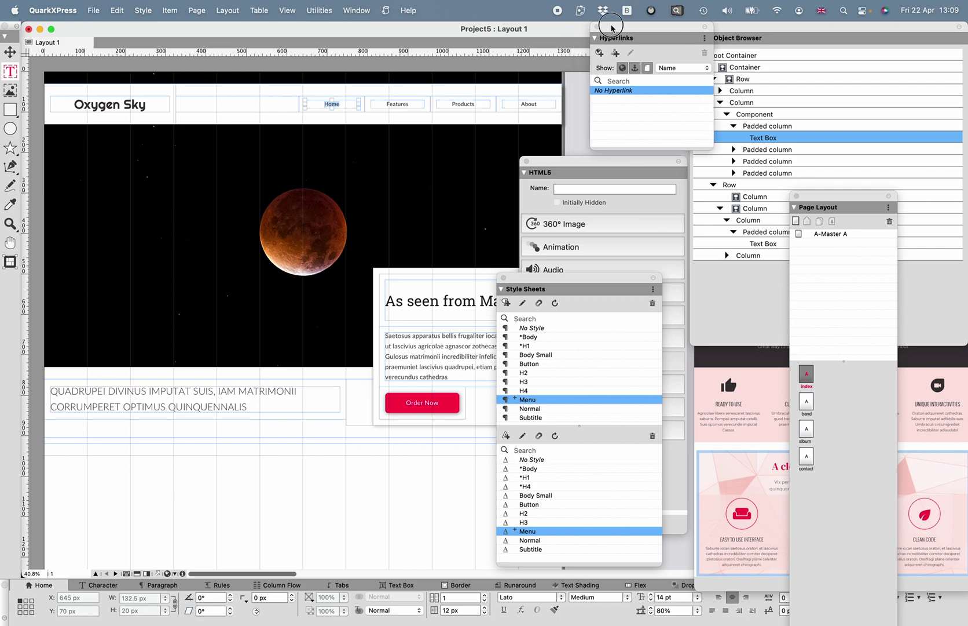
left_click(575, 52)
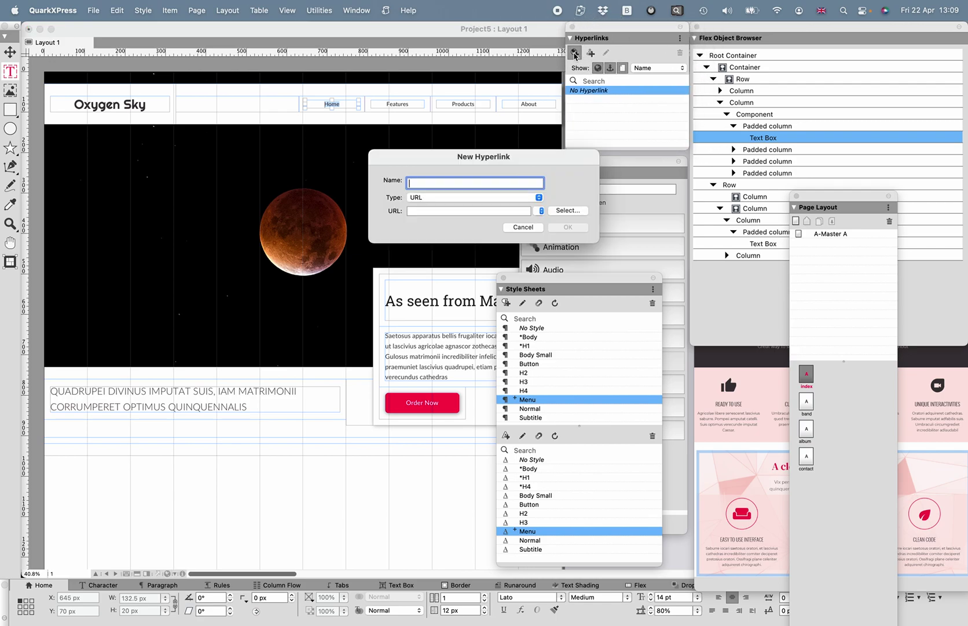
left_click(444, 203)
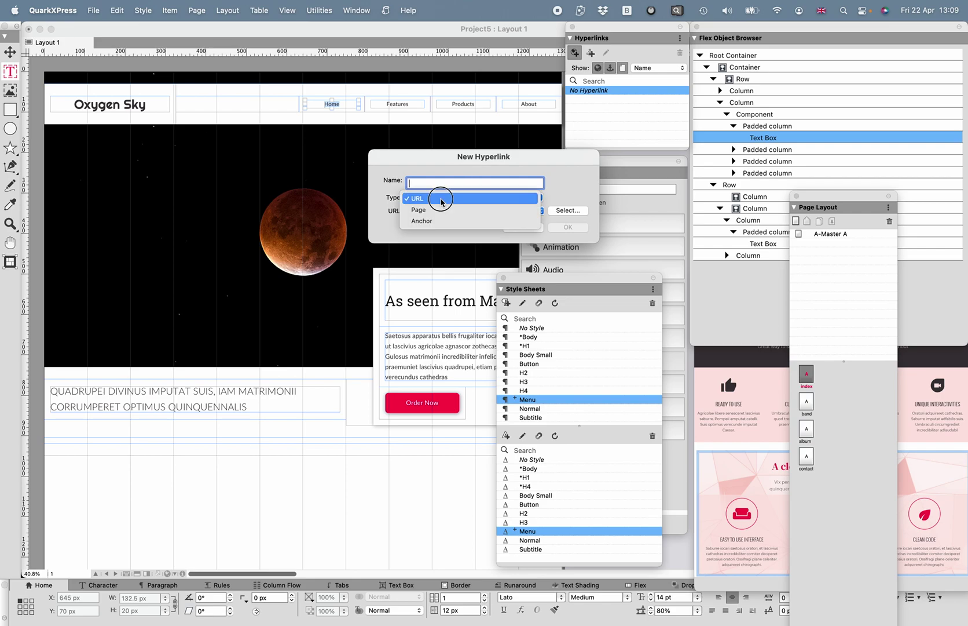
left_click(435, 215)
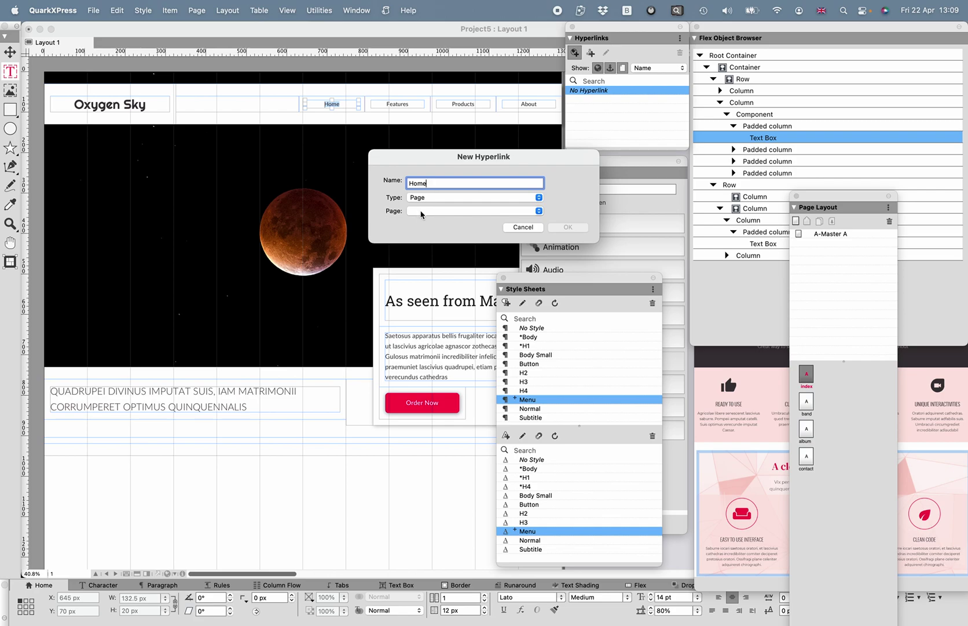
left_click(422, 211)
left_click(422, 213)
left_click(568, 229)
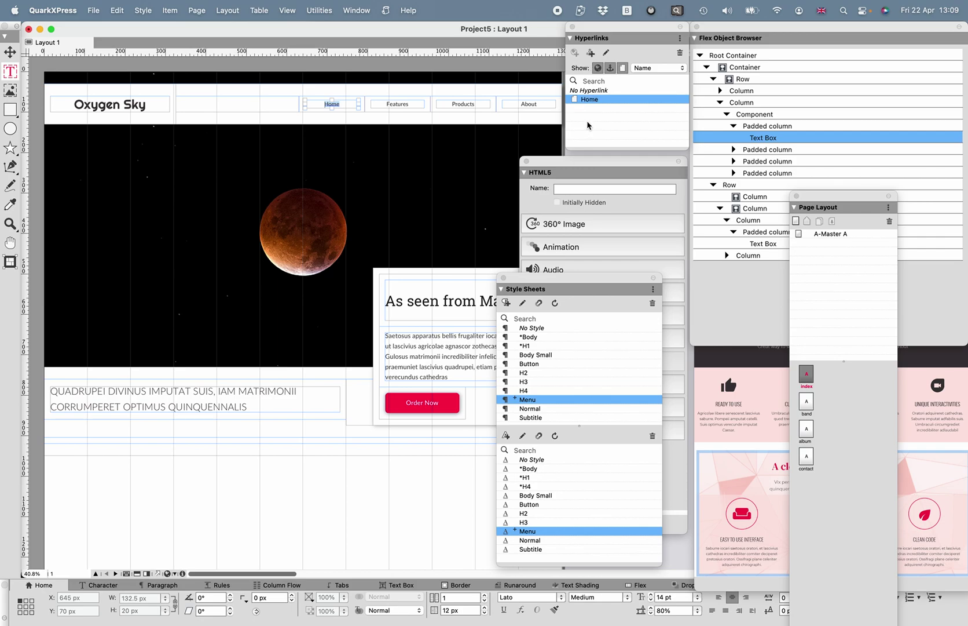
Step: Change the Features menu text to "Band" and link it to the band page with a page hyperlink named Band
left_click(396, 106)
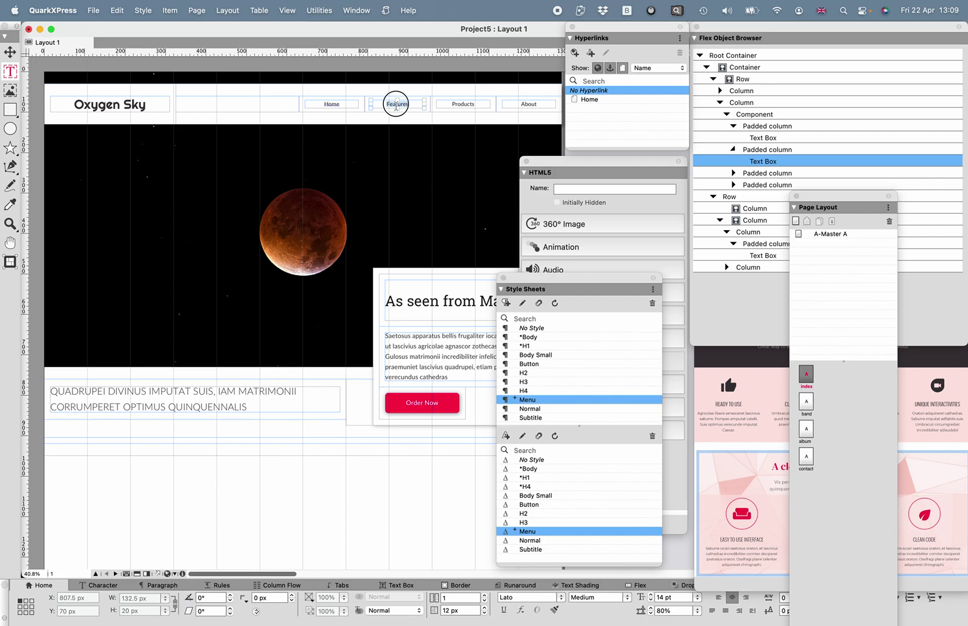
type("Band")
key("super+a")
left_click(575, 53)
left_click(422, 197)
left_click(425, 210)
left_click(428, 212)
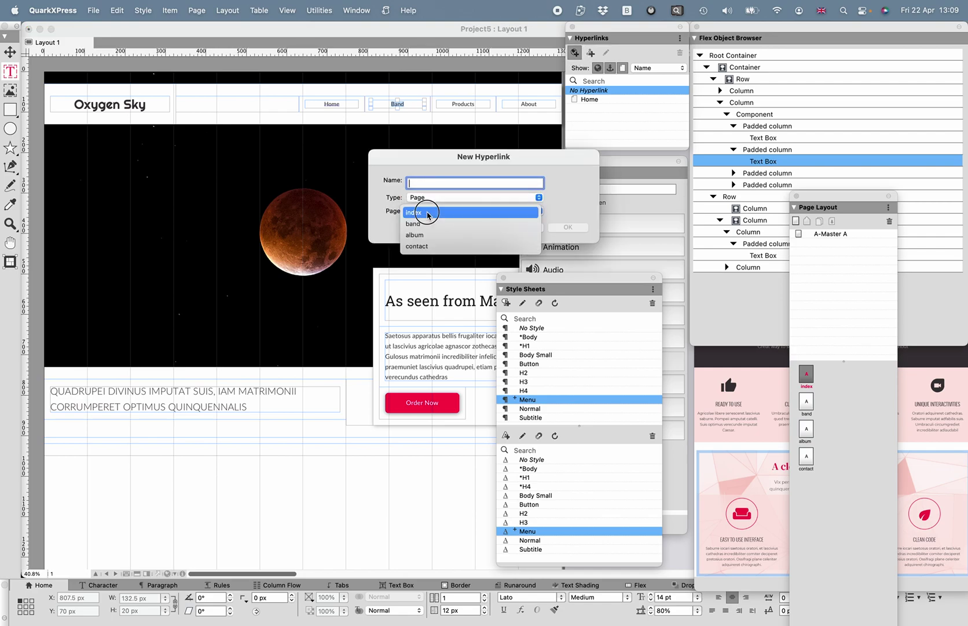
left_click(427, 224)
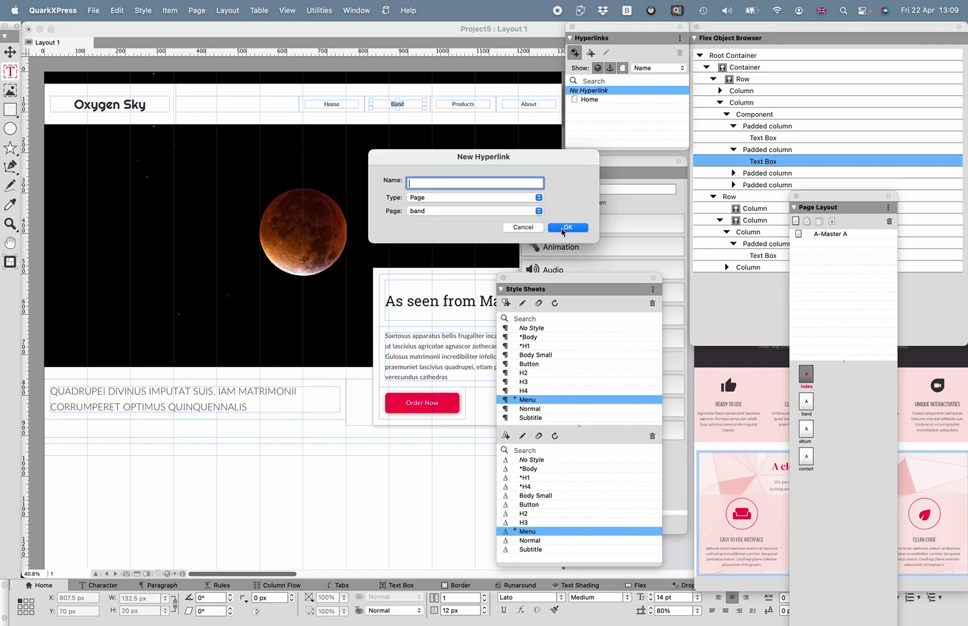
type("Band")
left_click(558, 227)
Step: Change the Products menu text to "Album" and link it to the album page with a page hyperlink named Album
left_click(462, 107)
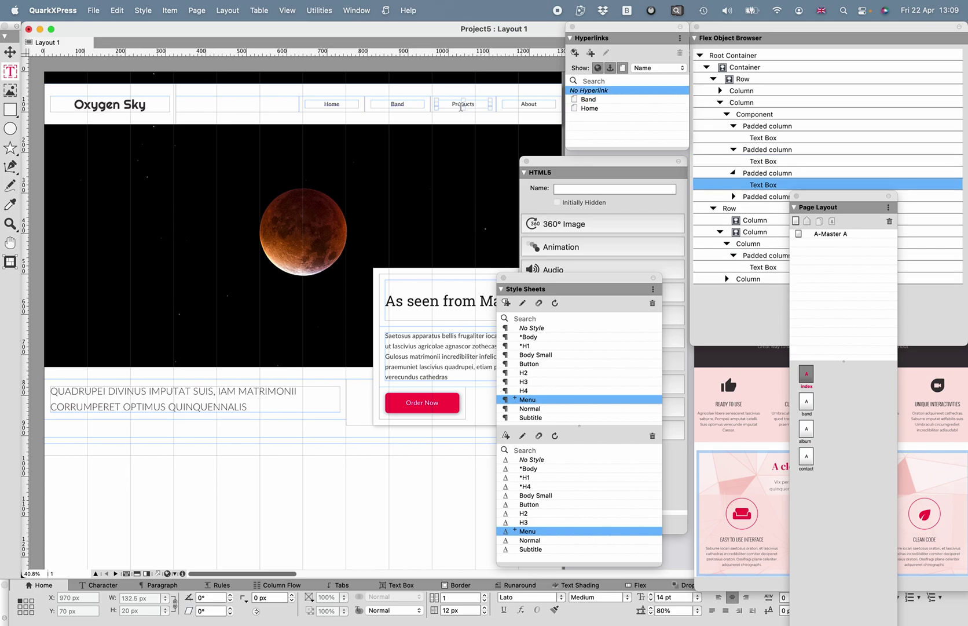
double_click(461, 106)
type("Album")
key("super+a")
left_click(575, 53)
left_click(426, 197)
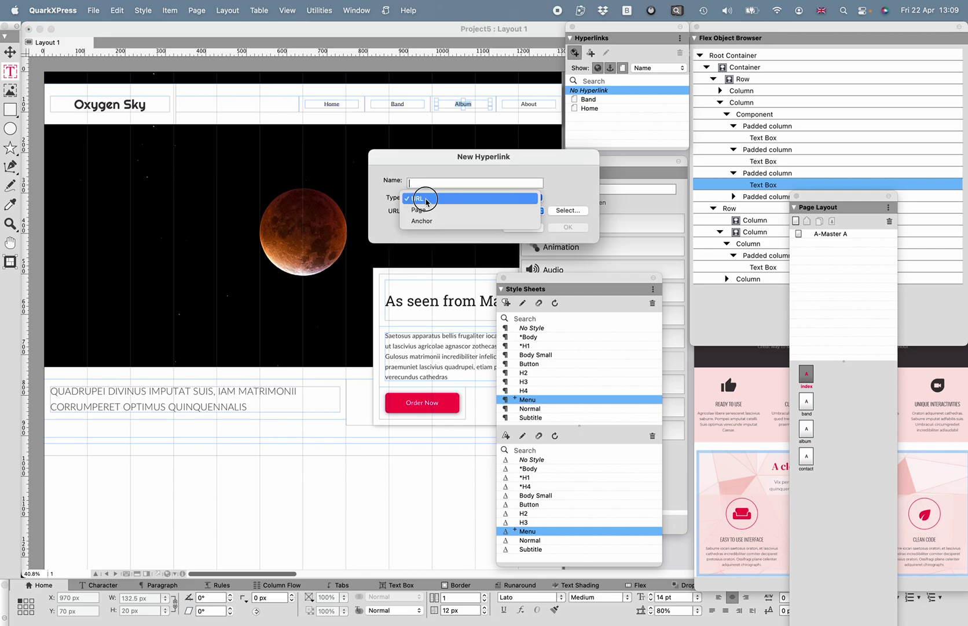
left_click(424, 206)
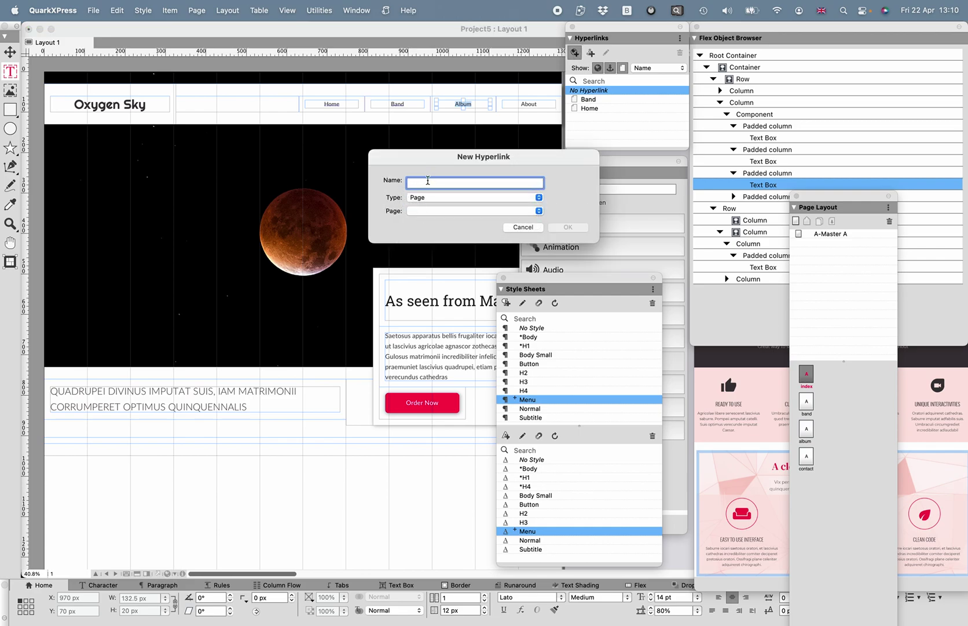
left_click(424, 212)
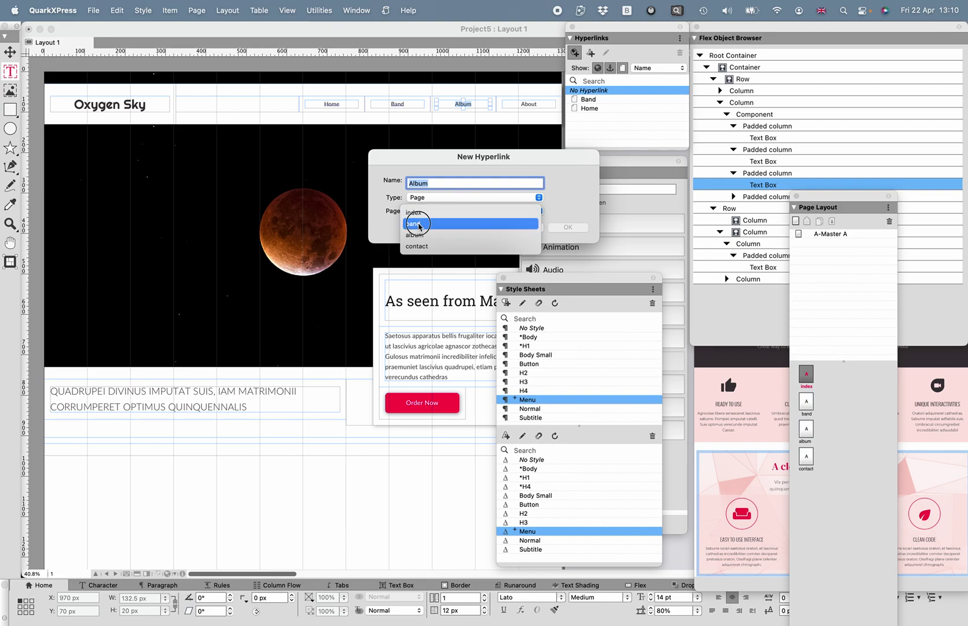
left_click(417, 234)
left_click(566, 227)
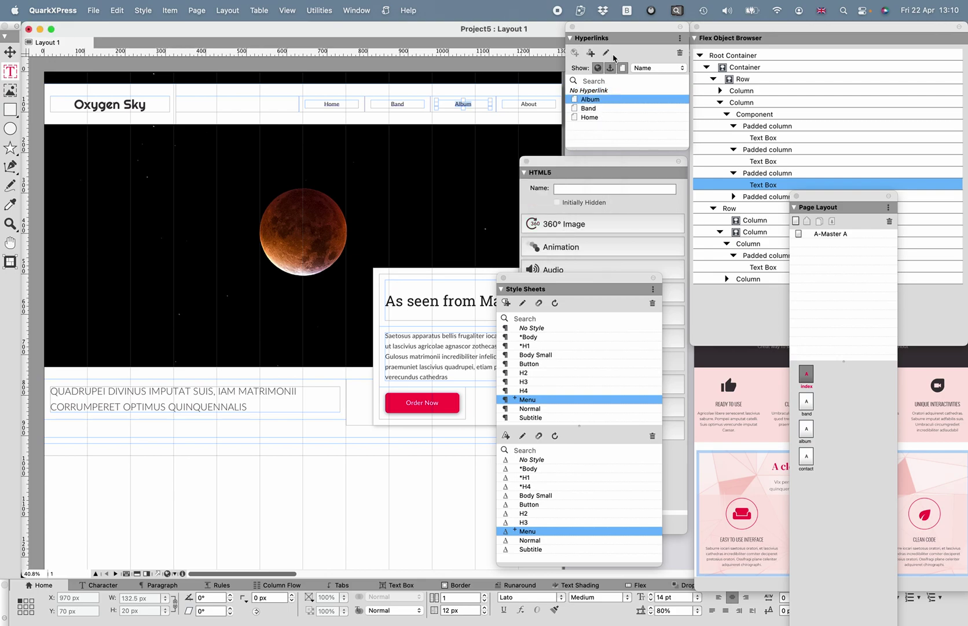
Step: Change the About menu text to "Contact" and link it to the contact page with a page hyperlink named Contact
left_click(529, 104)
double_click(530, 106)
double_click(530, 106)
left_click(574, 52)
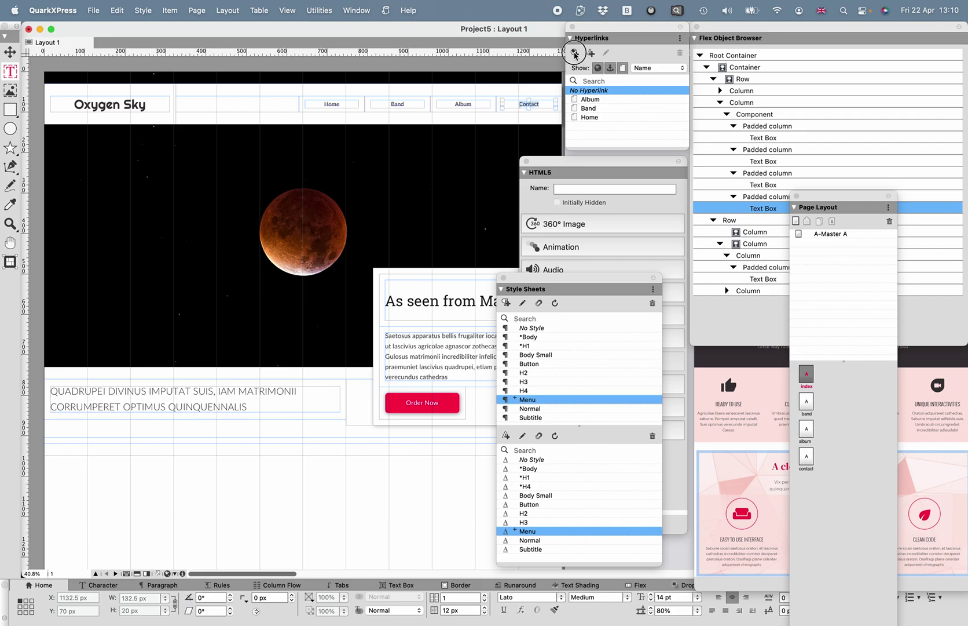
type("Contact")
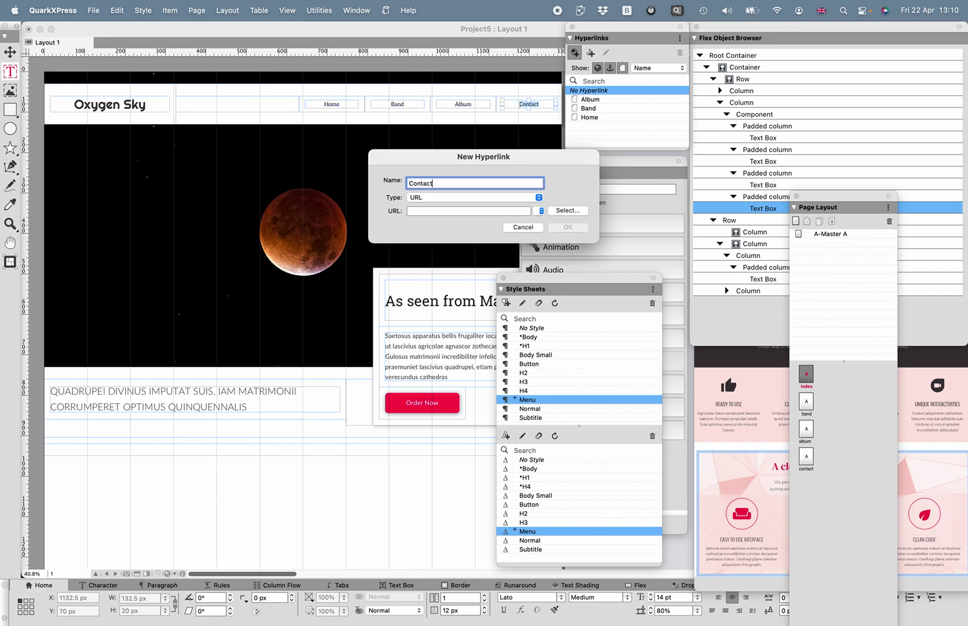
left_click(428, 200)
left_click(427, 207)
left_click(429, 211)
left_click(429, 212)
left_click(429, 211)
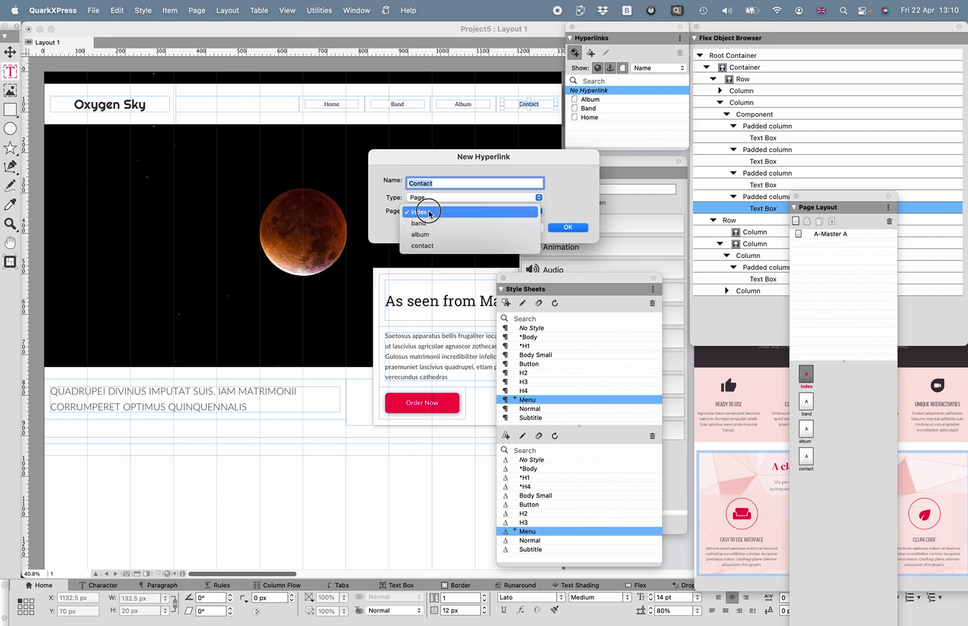
left_click(421, 246)
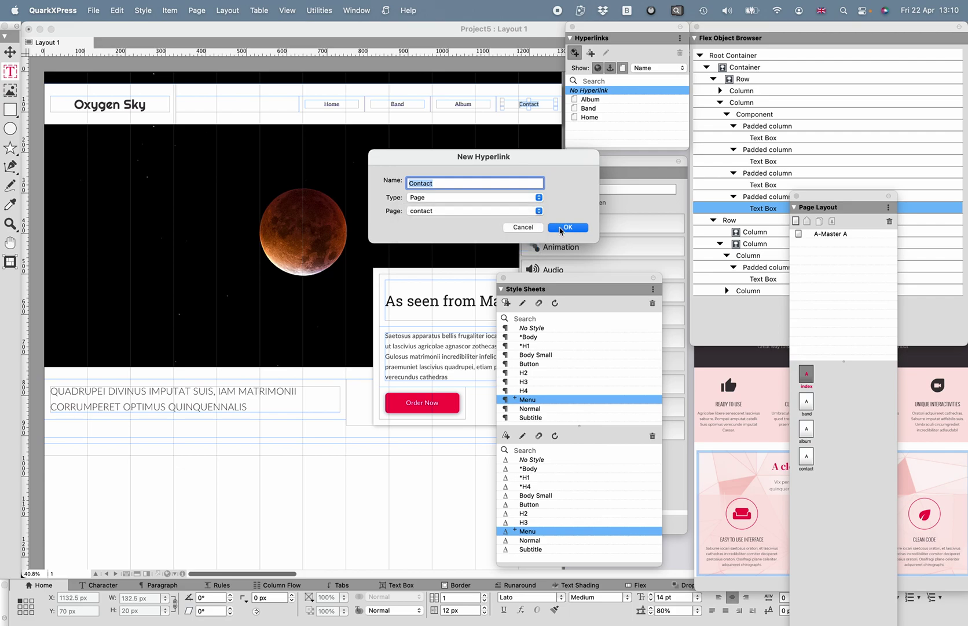
left_click(561, 227)
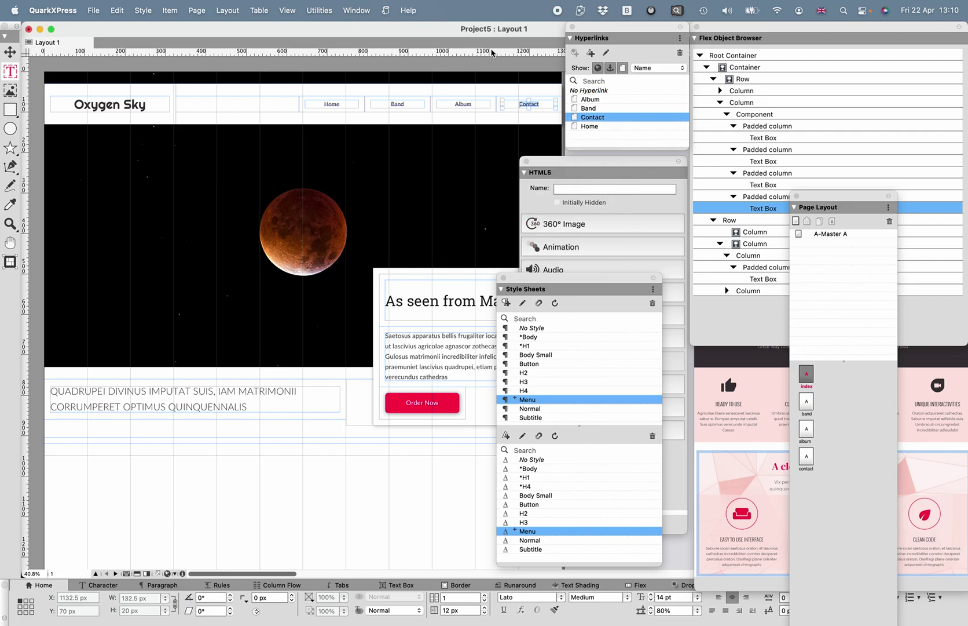
left_click(115, 573)
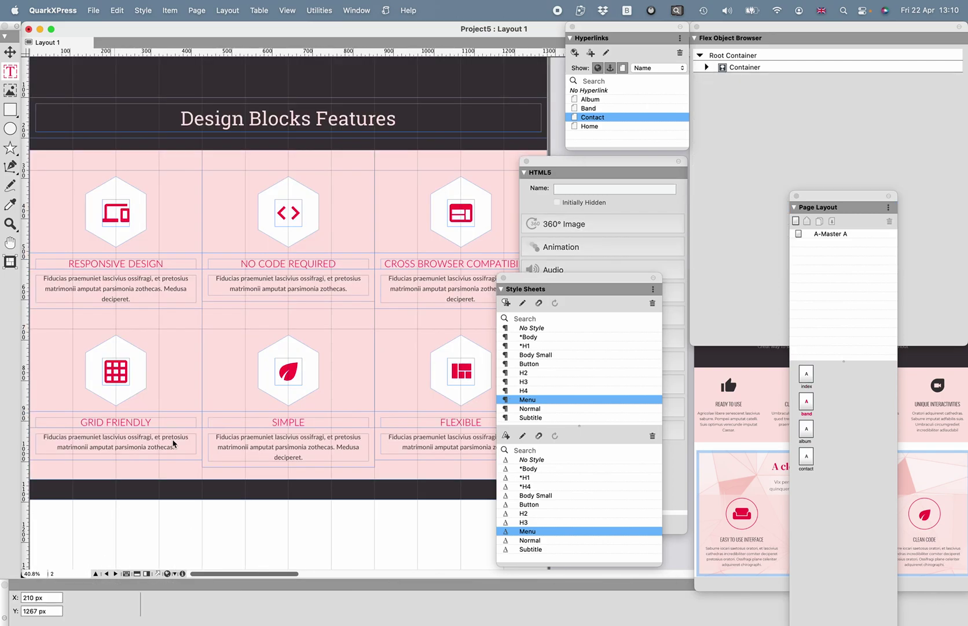
left_click(313, 128)
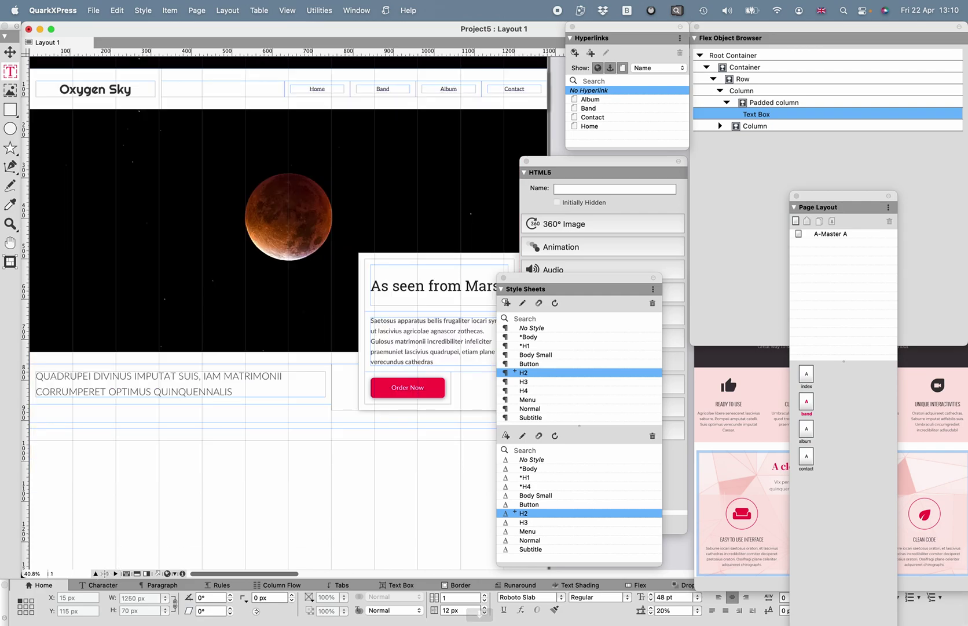
left_click(106, 573)
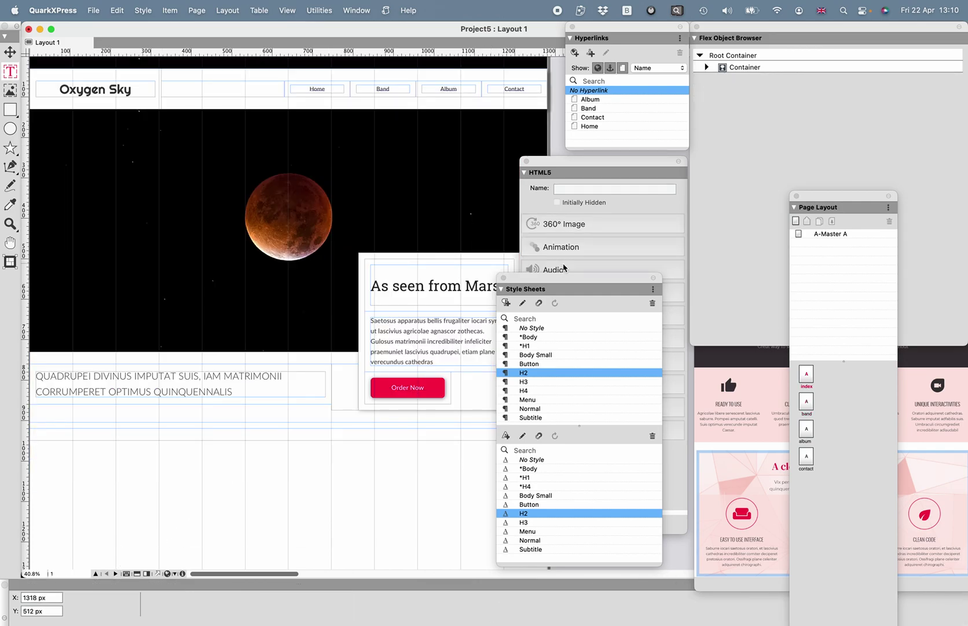
Step: Make the Order Now box an HTML5 button with a hover state of Black background and Primary - Light foreground
left_click(440, 391)
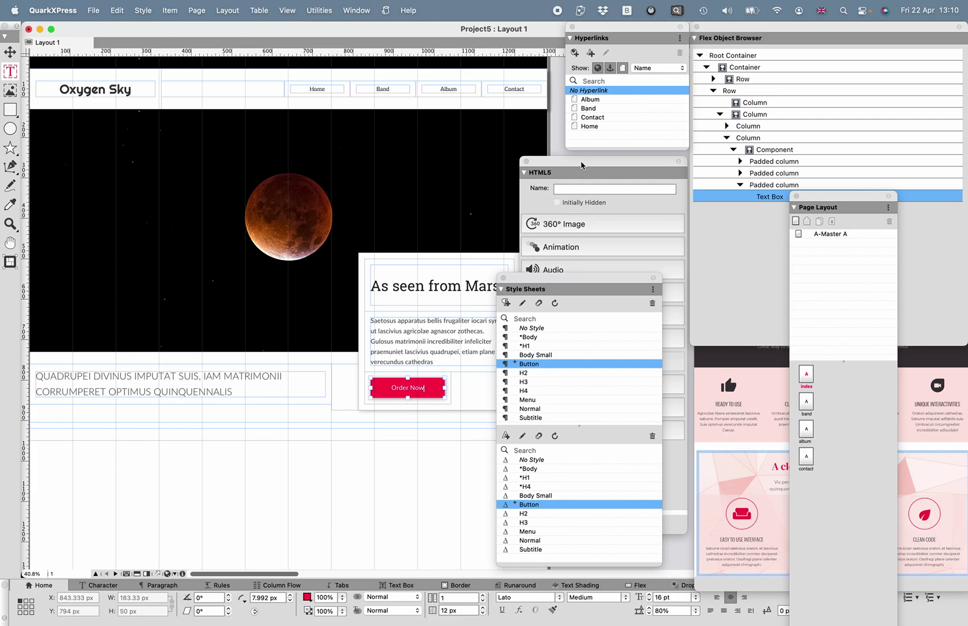
left_click_drag(582, 168, 584, 137)
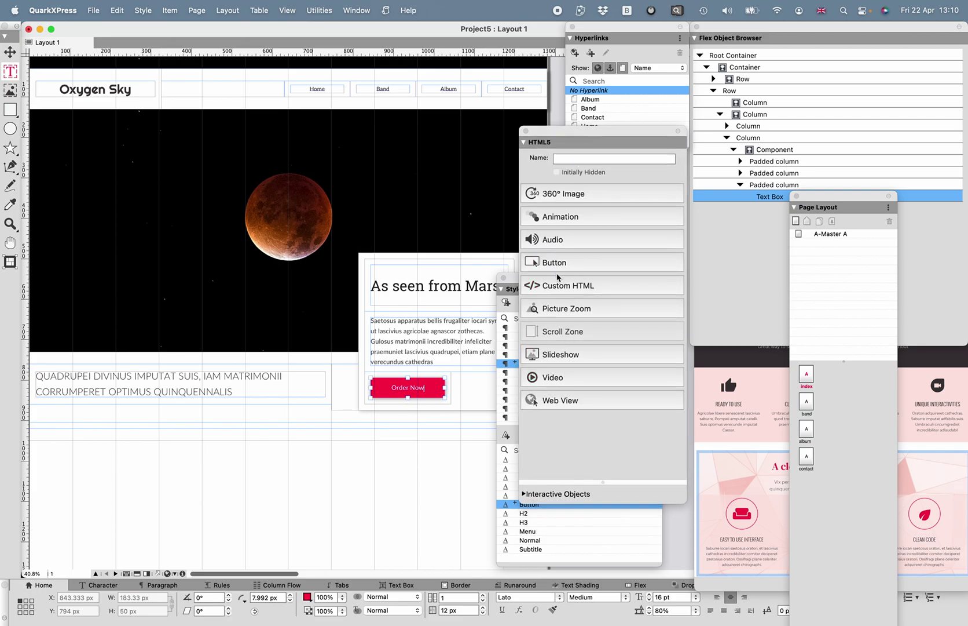
left_click(552, 264)
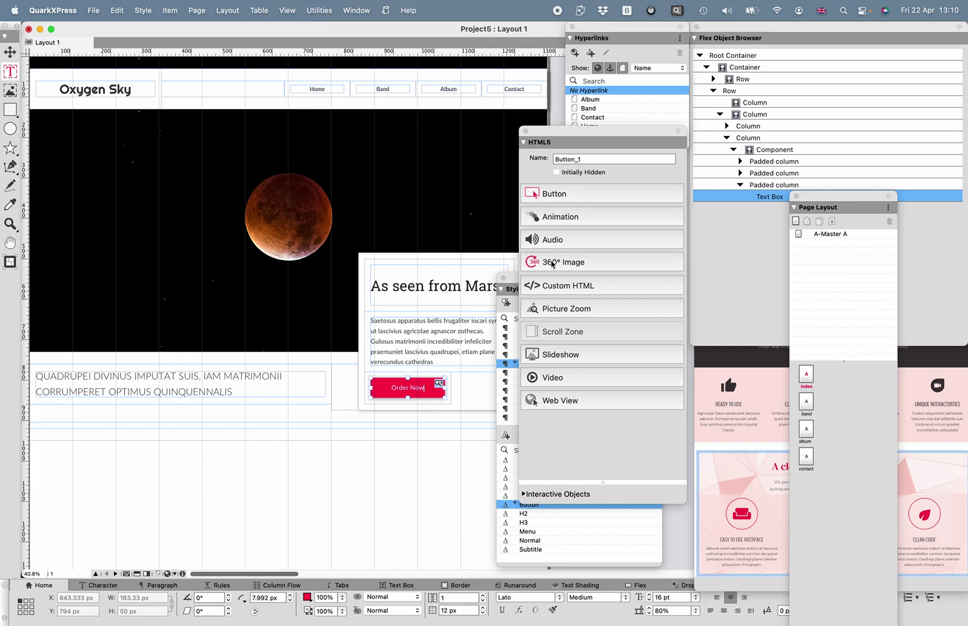
left_click(527, 211)
left_click(538, 225)
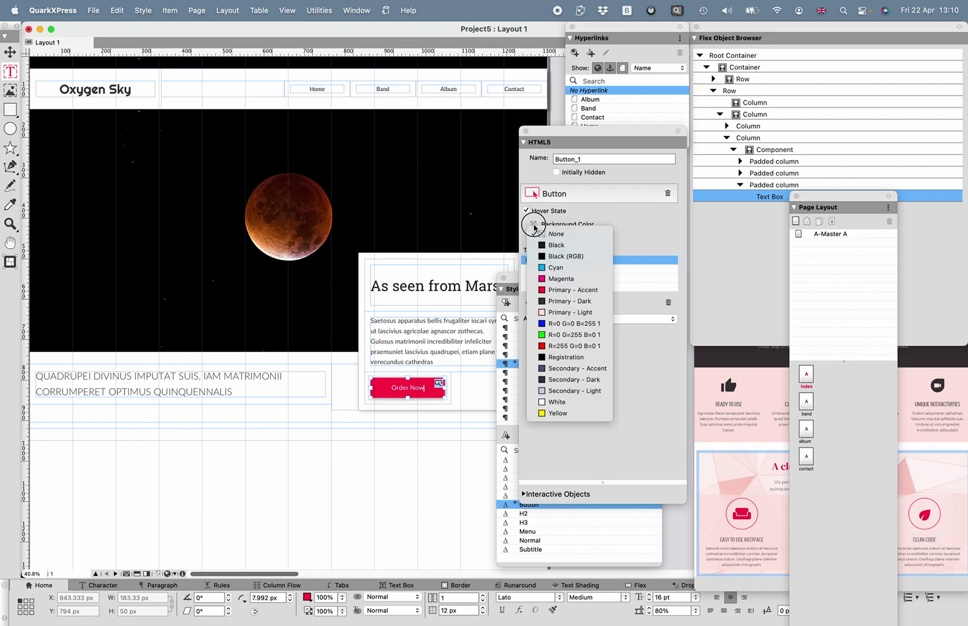
left_click(556, 248)
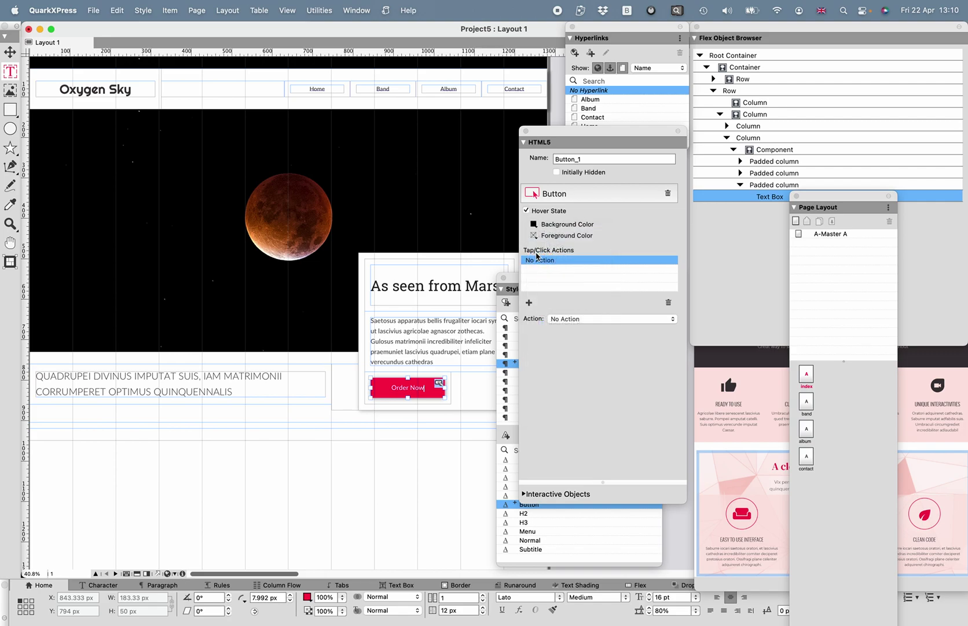
left_click(535, 235)
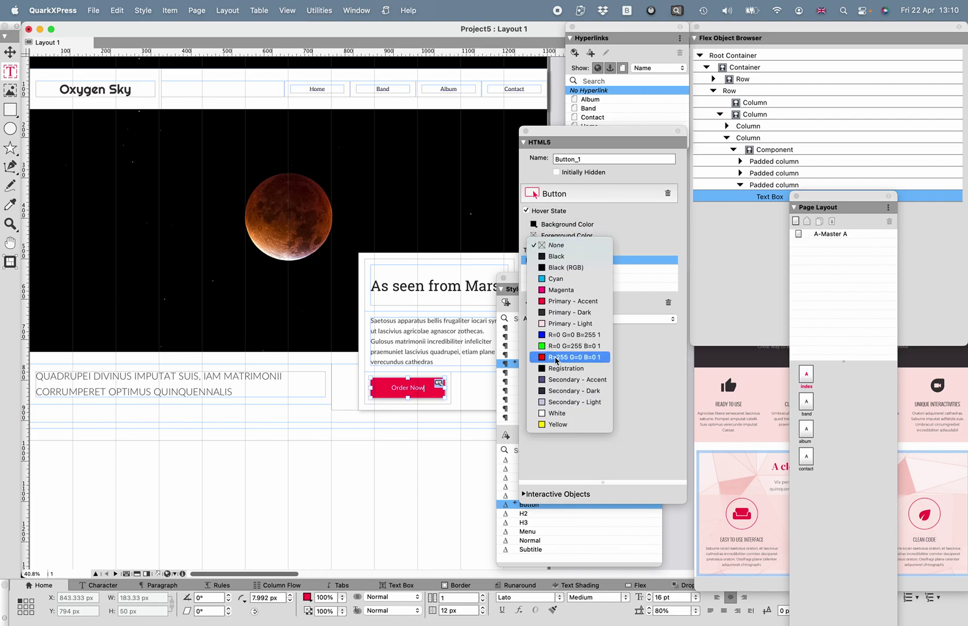
left_click(558, 323)
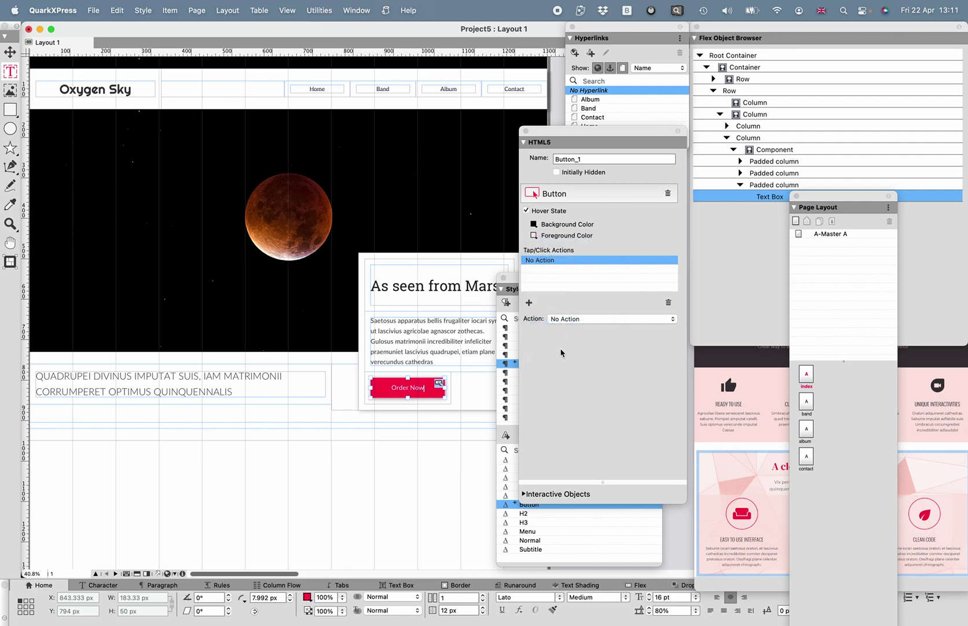
Step: Give the Order Now button a Go to Page action that targets page 3
left_click(574, 320)
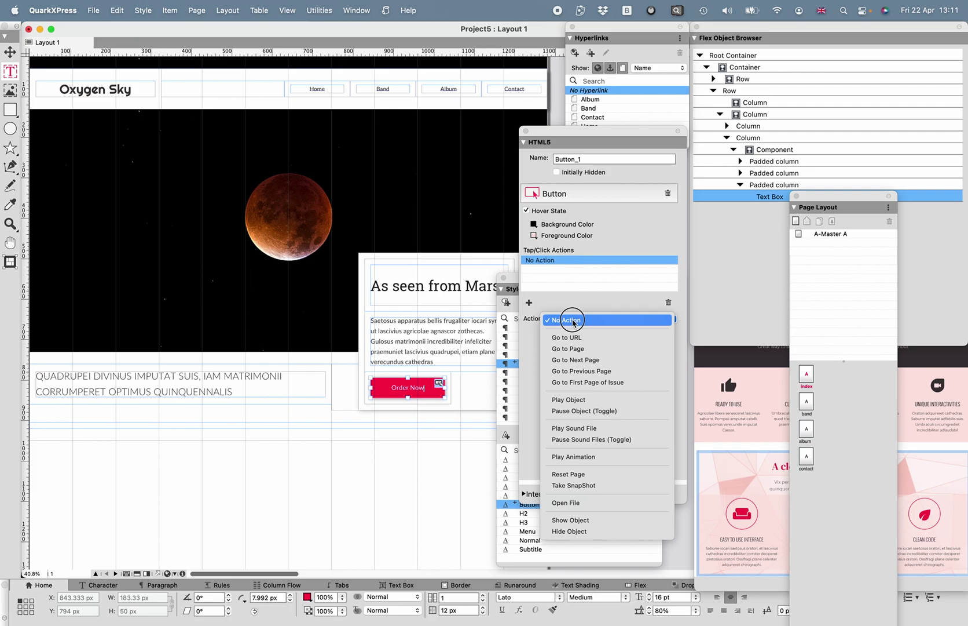
left_click(570, 349)
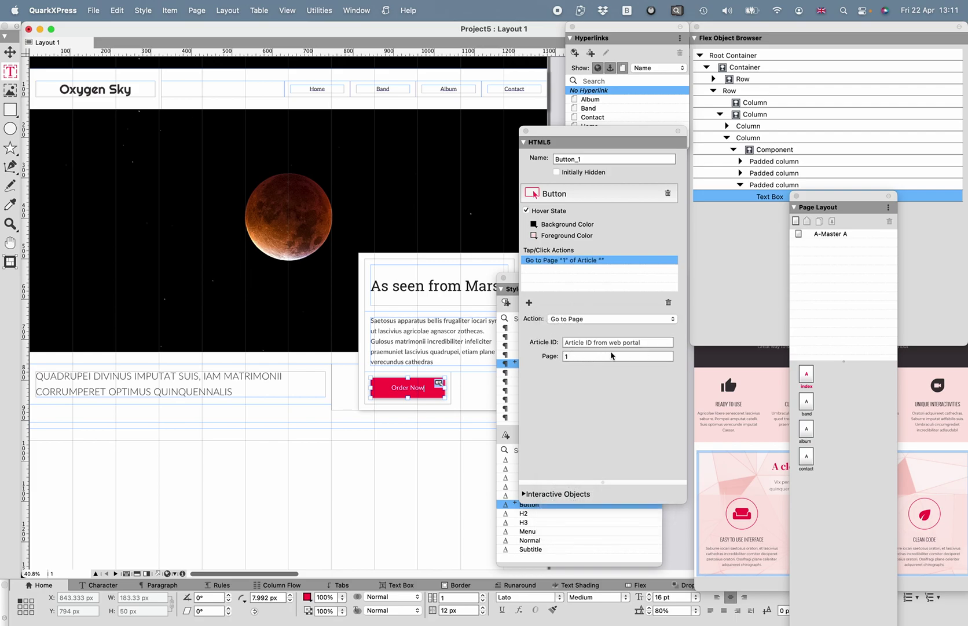
left_click(576, 356)
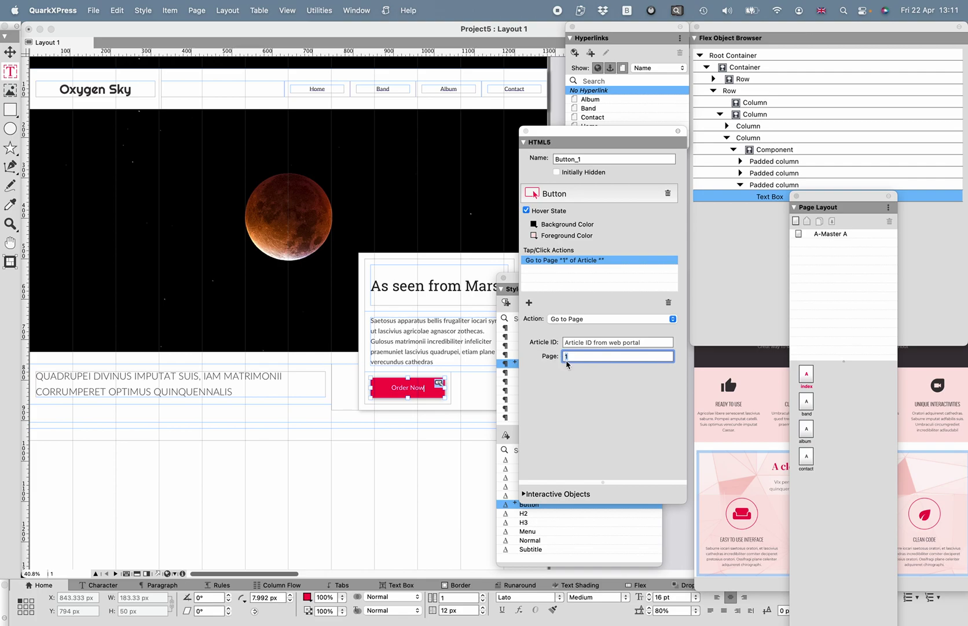
type("3")
left_click(306, 435)
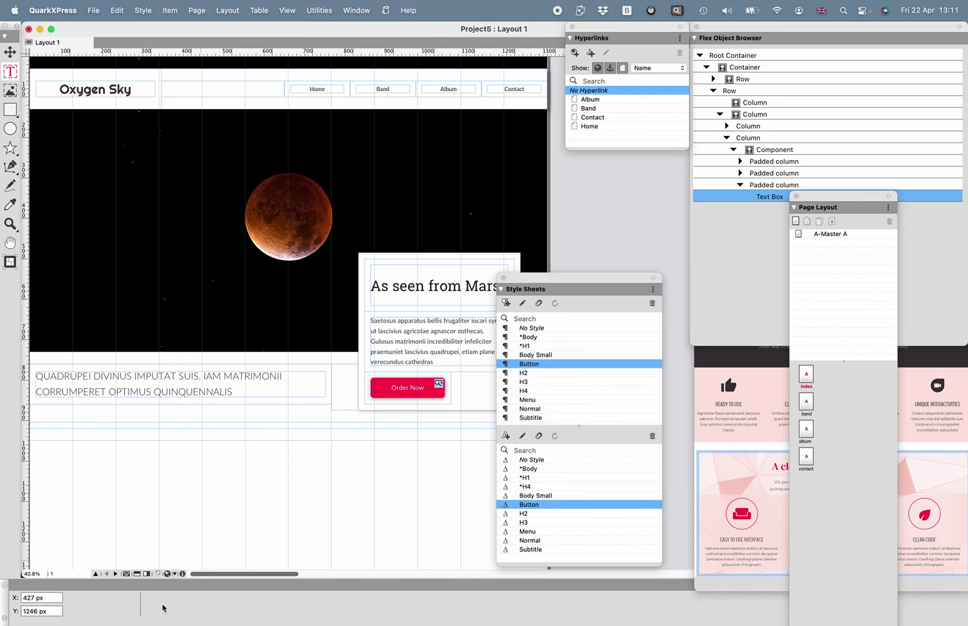
Step: Generate an HTML page preview of the index page and switch to Safari to view it
left_click(174, 573)
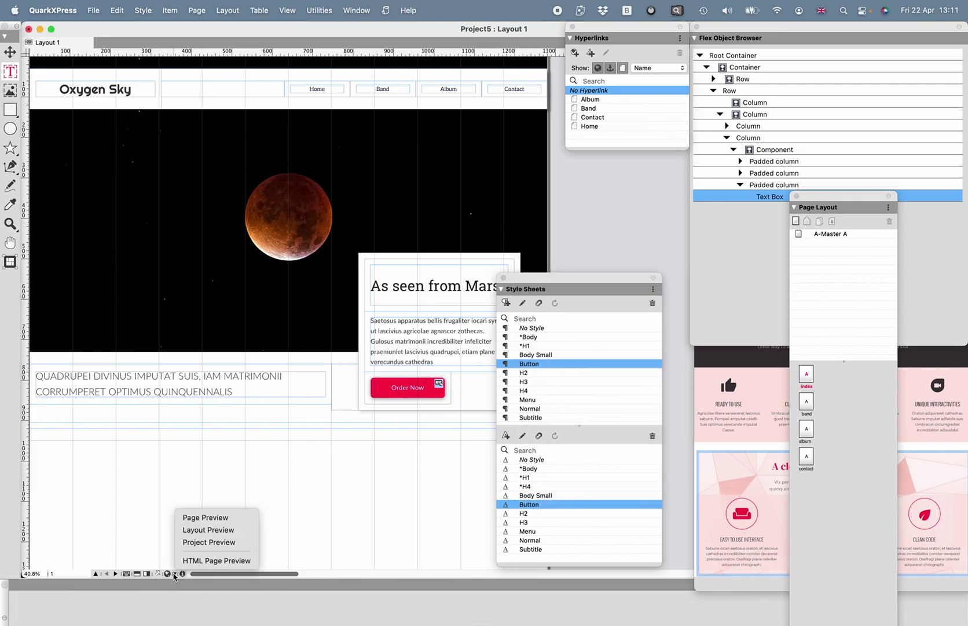
left_click(264, 508)
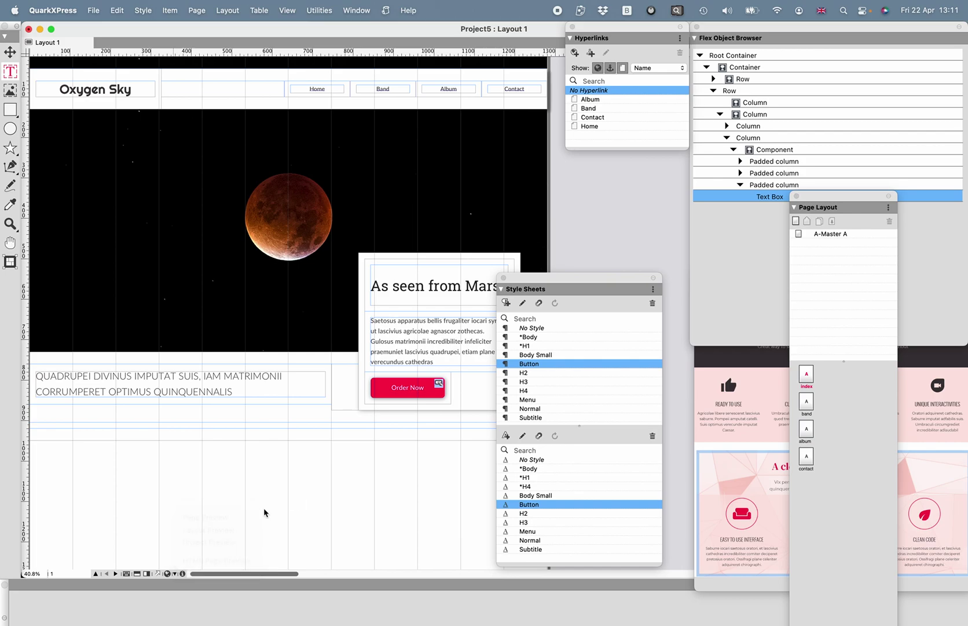
left_click(174, 573)
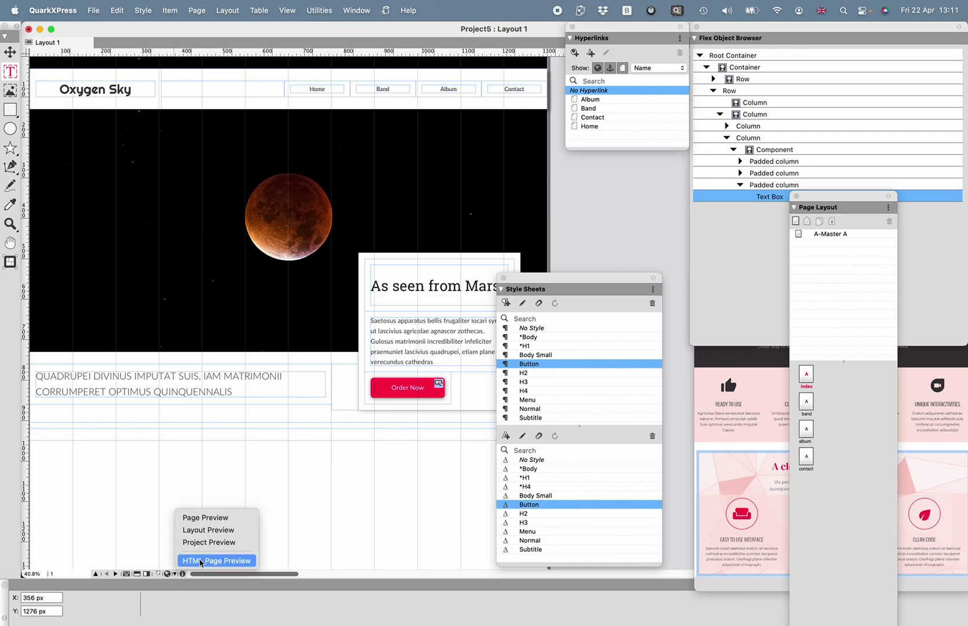
left_click(199, 559)
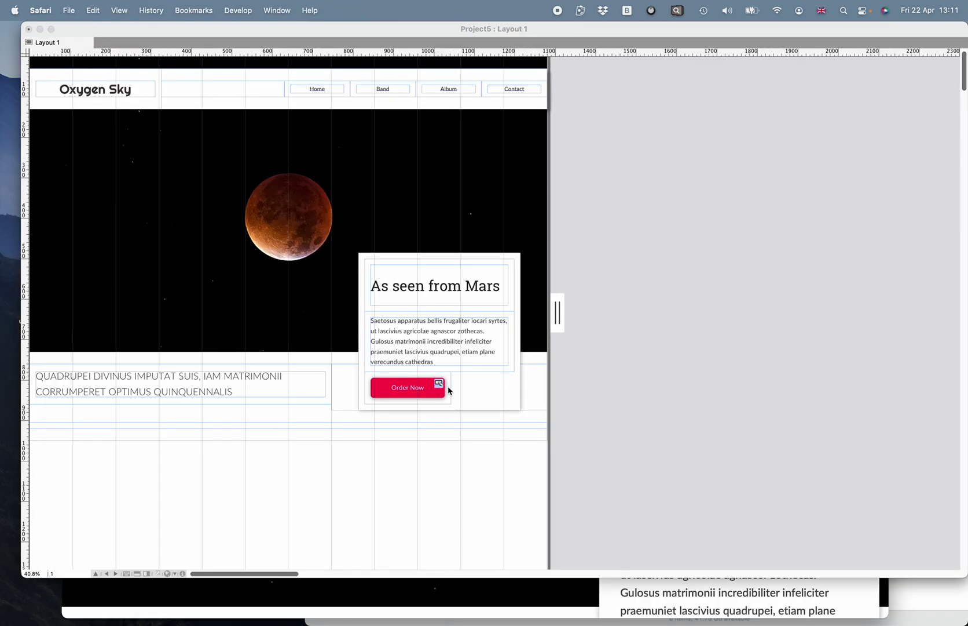
key("super+Tab")
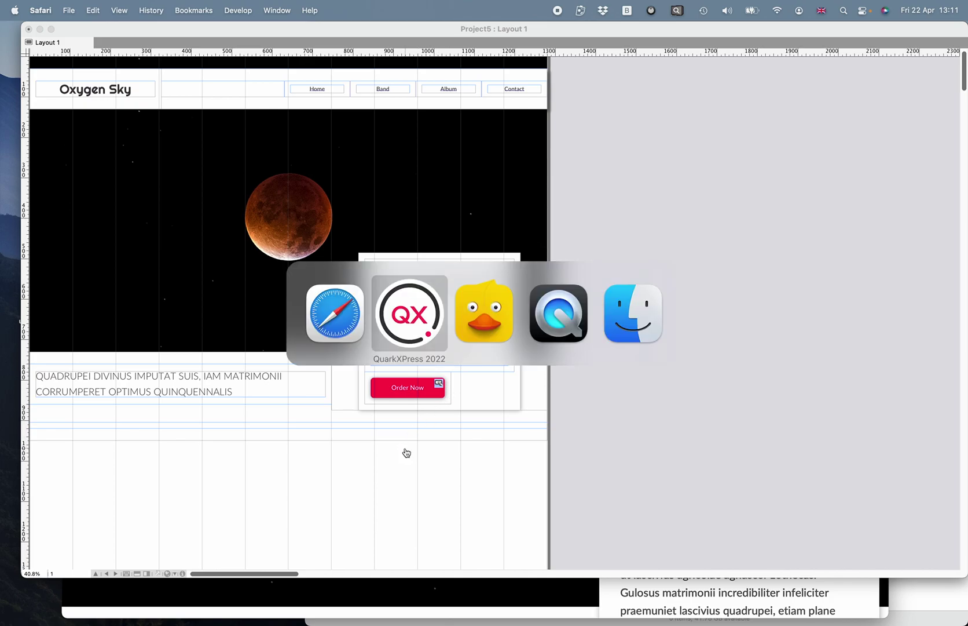
key("super+Tab")
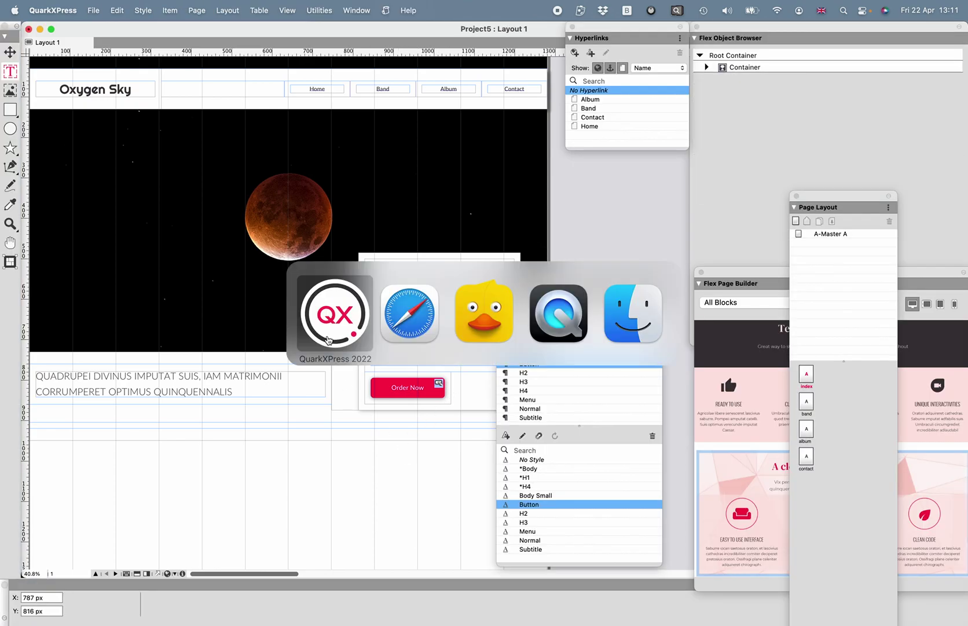
left_click(404, 329)
Step: Examine the previewed page's menu links and the Order Now button's hover state and link
scroll(502, 344, "down", 5)
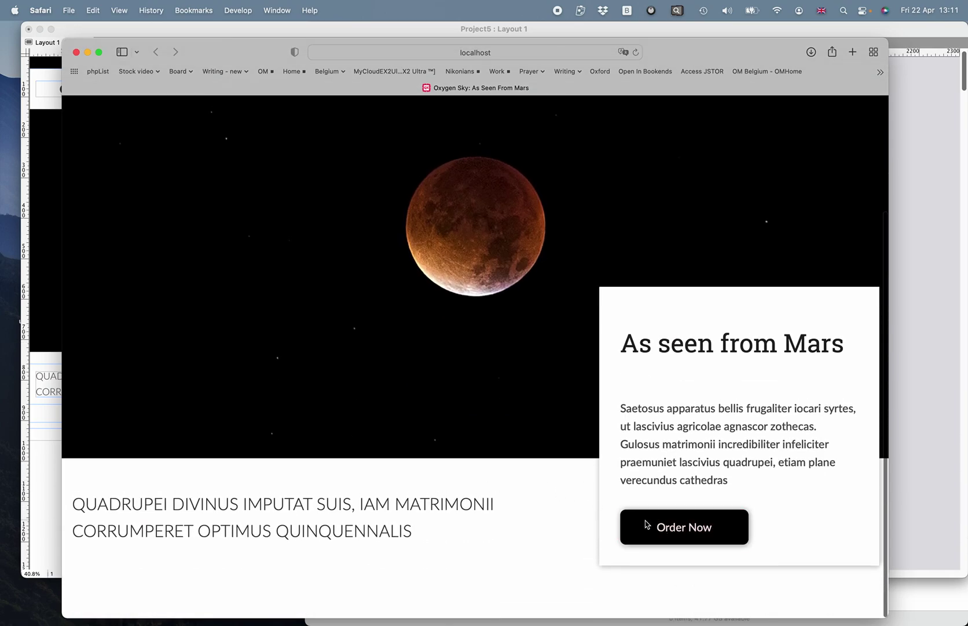
scroll(569, 490, "up", 2)
scroll(570, 490, "up", 2)
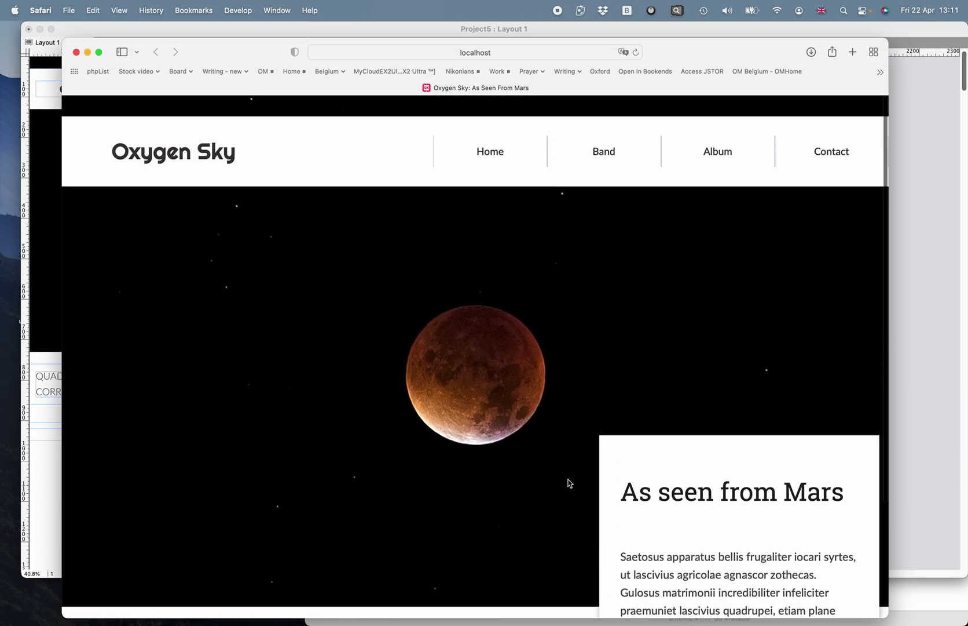
left_click(604, 156)
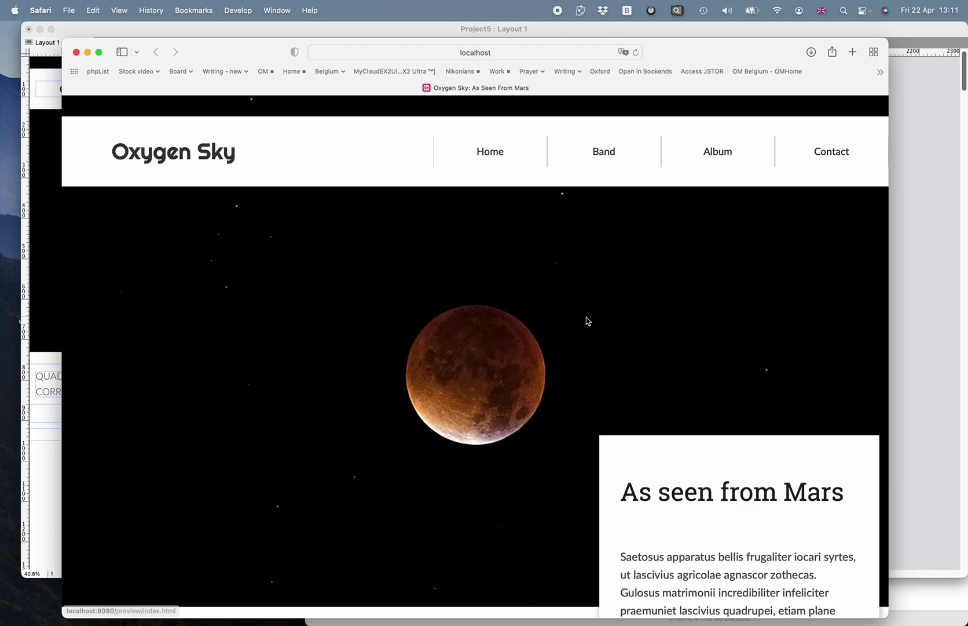
scroll(586, 320, "down", 3)
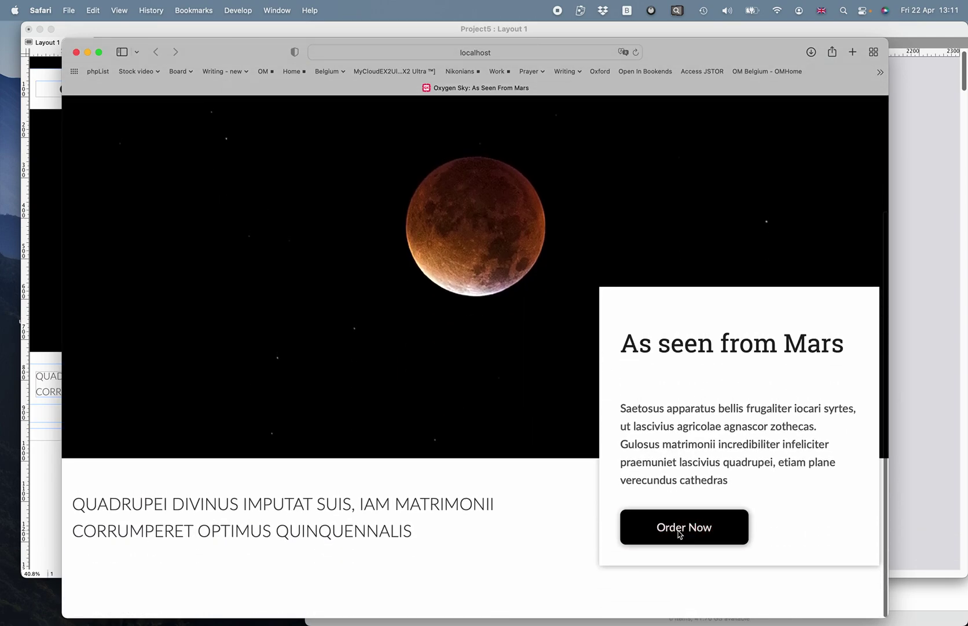
left_click(680, 531)
scroll(648, 536, "down", 3)
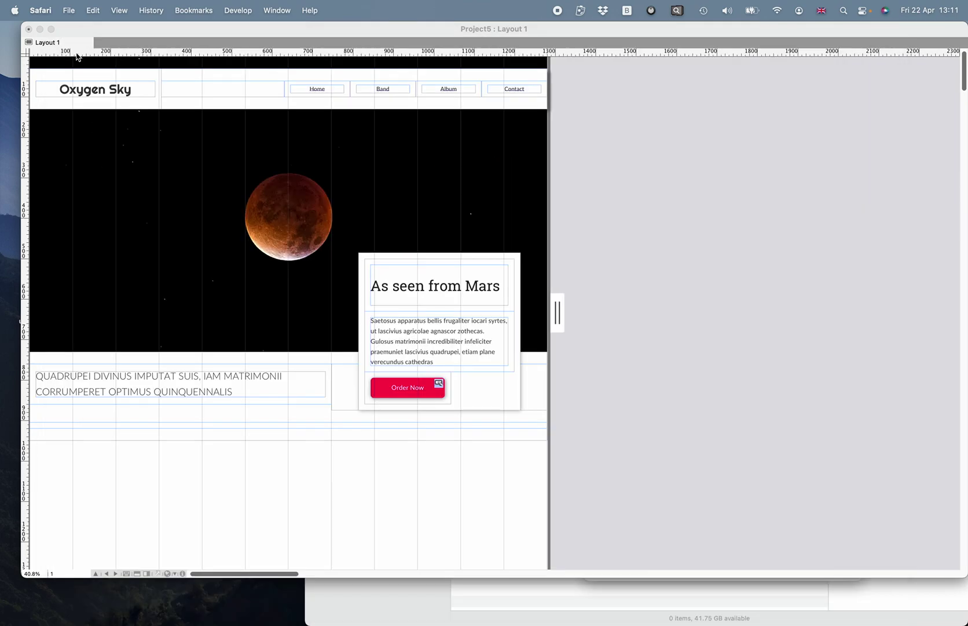
Step: Close the page preview and generate a layout preview of the whole site from QuarkXPress
left_click(75, 52)
left_click(158, 573)
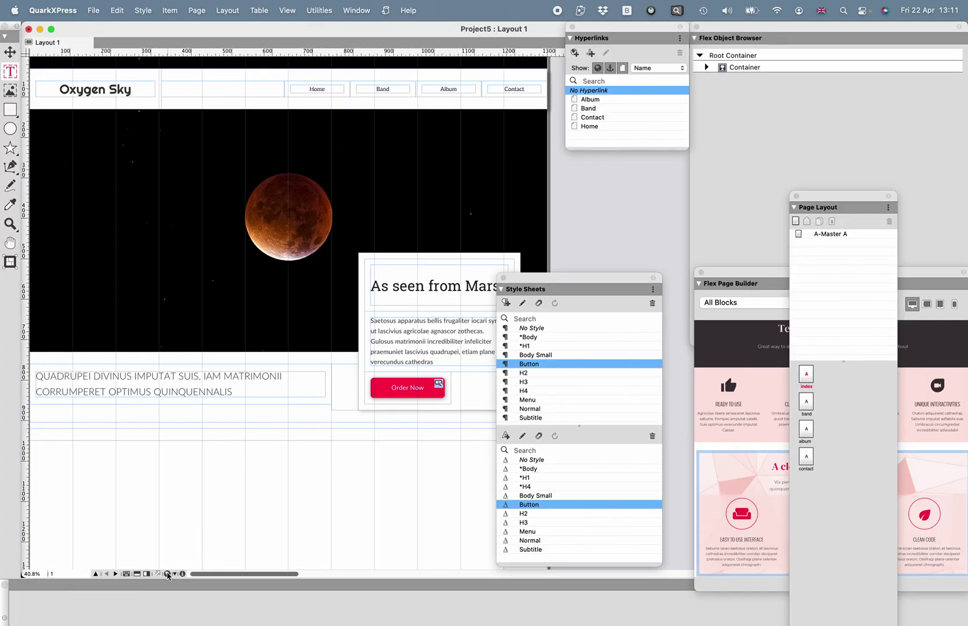
left_click(174, 572)
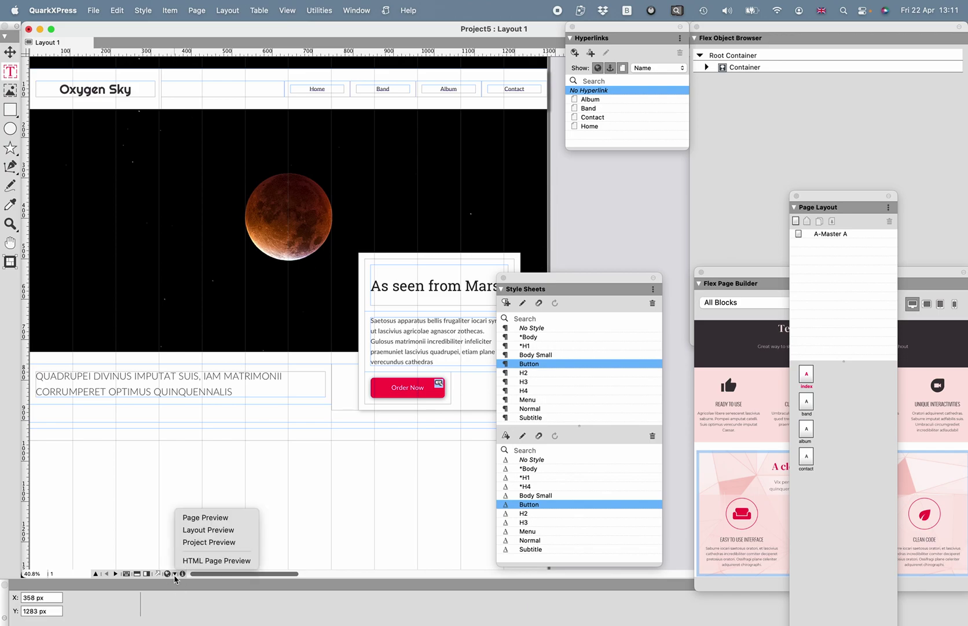
left_click(195, 531)
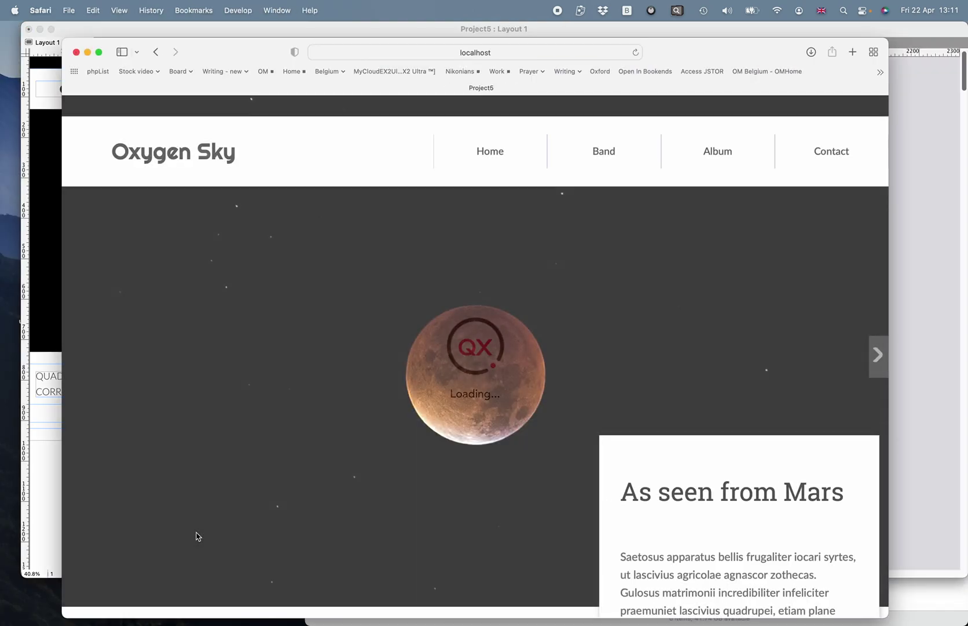
Step: Test the Order Now button's link in the Safari layout preview, examine the target page and close the preview
scroll(406, 420, "down", 5)
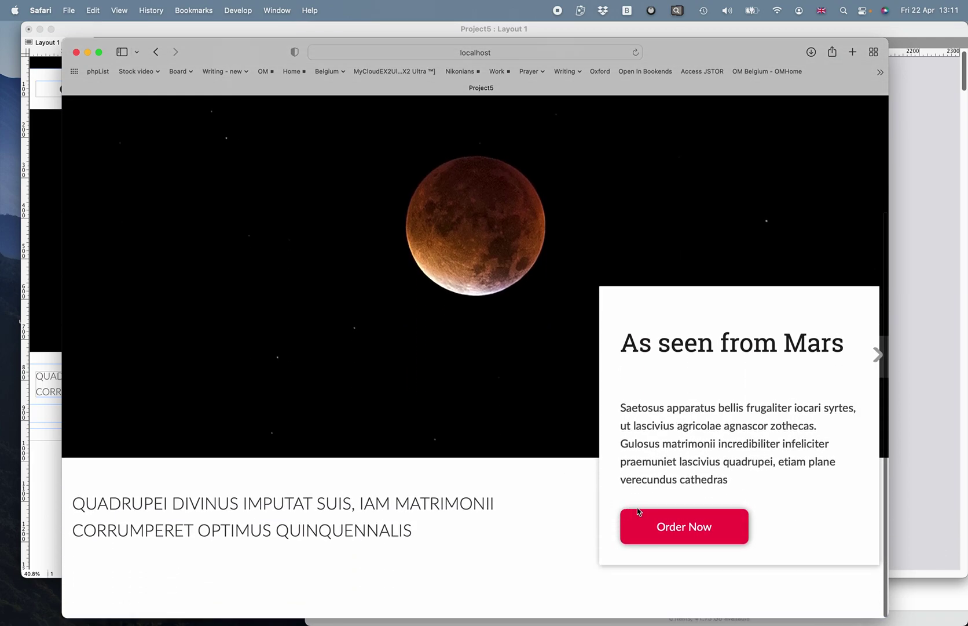
left_click(679, 530)
scroll(440, 347, "down", 4)
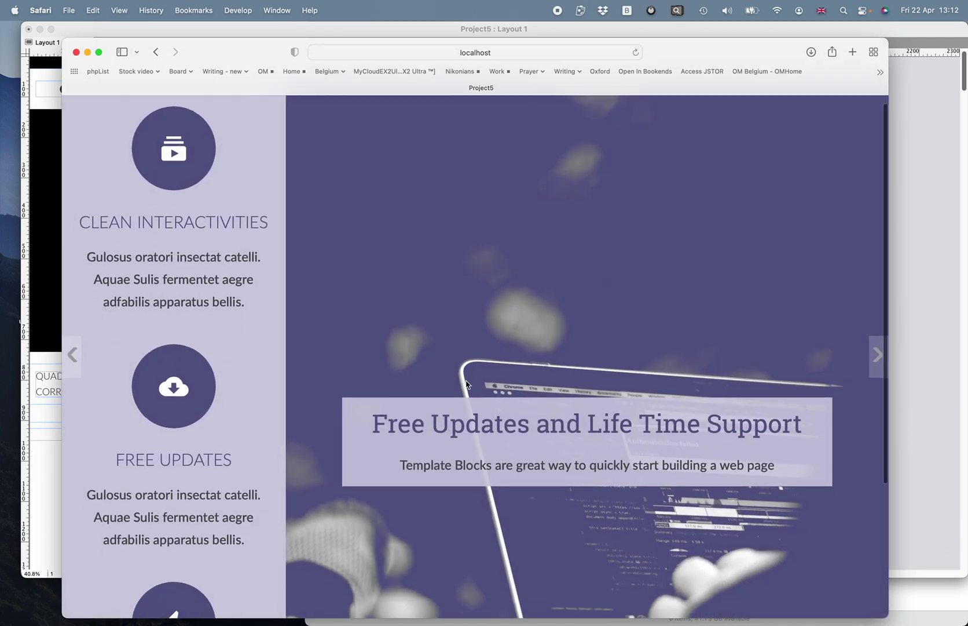
scroll(381, 302, "up", 4)
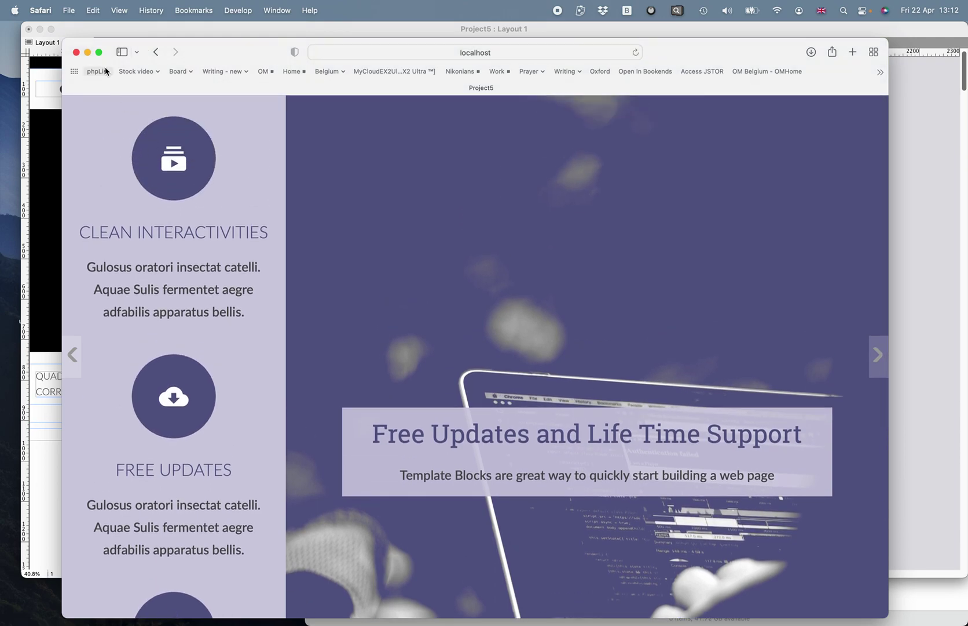
left_click(76, 53)
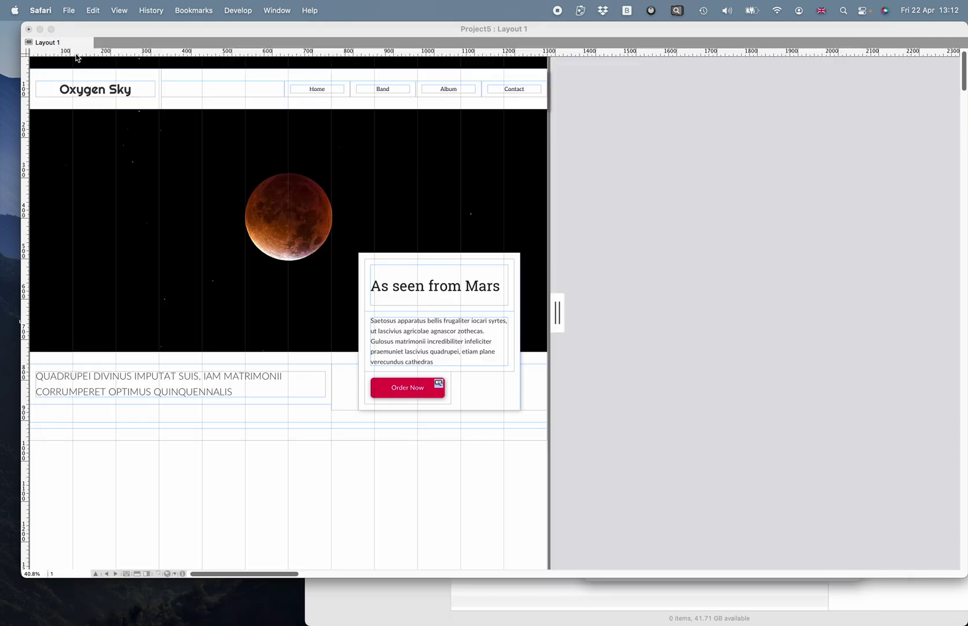
scroll(147, 356, "up", 2)
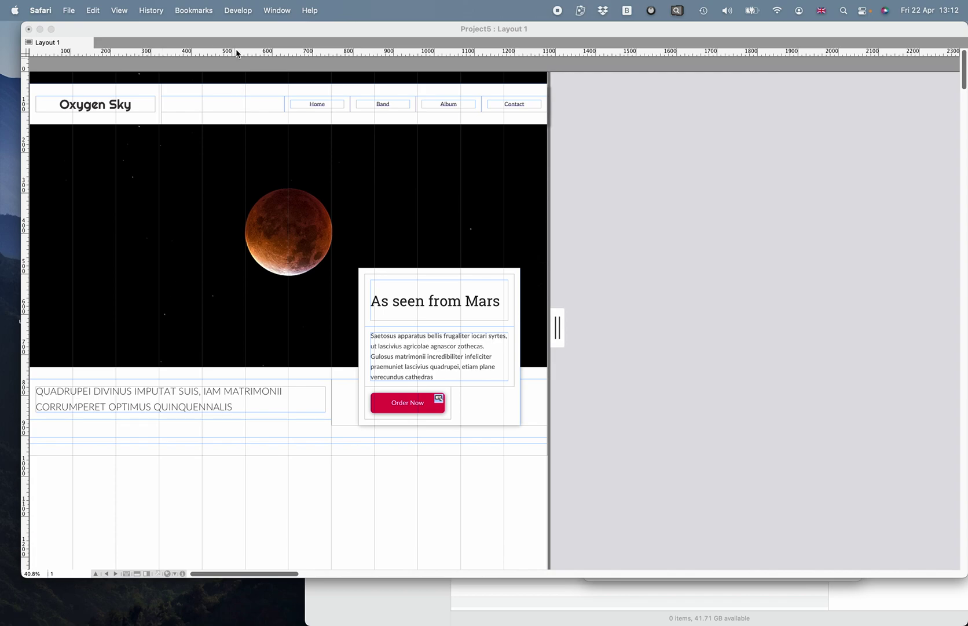
Step: Switch back to QuarkXPress and set the layout's metadata title to "Oxygen Sky: As Seen From Mars" with keywords "album, music"
left_click(234, 30)
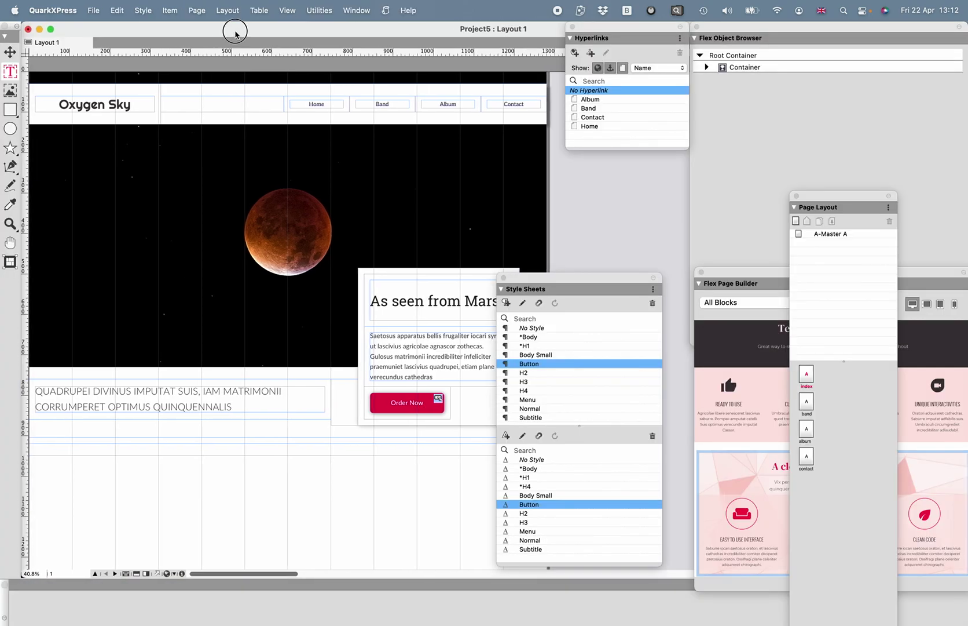
left_click(226, 10)
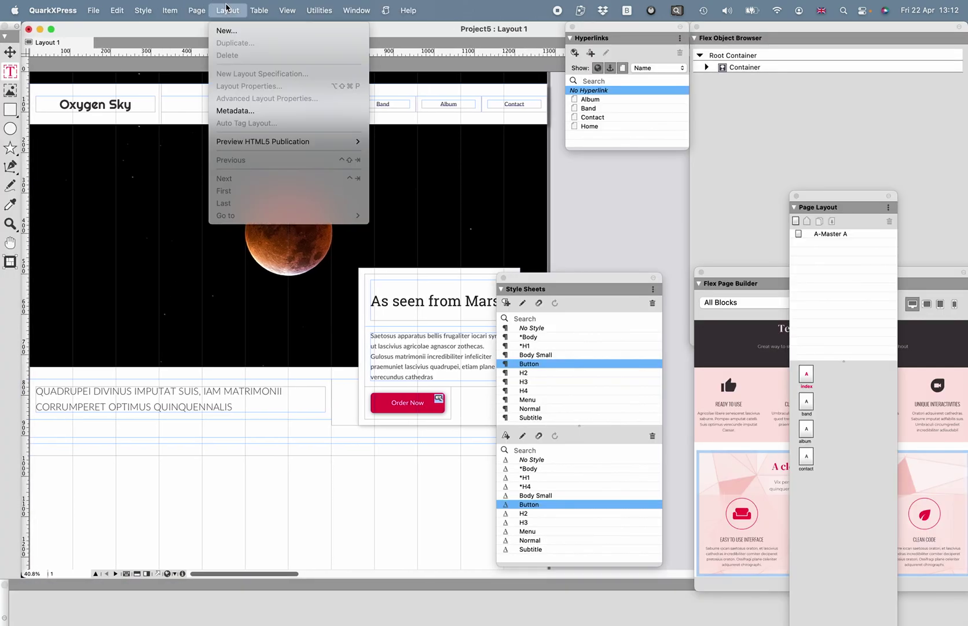
left_click(231, 111)
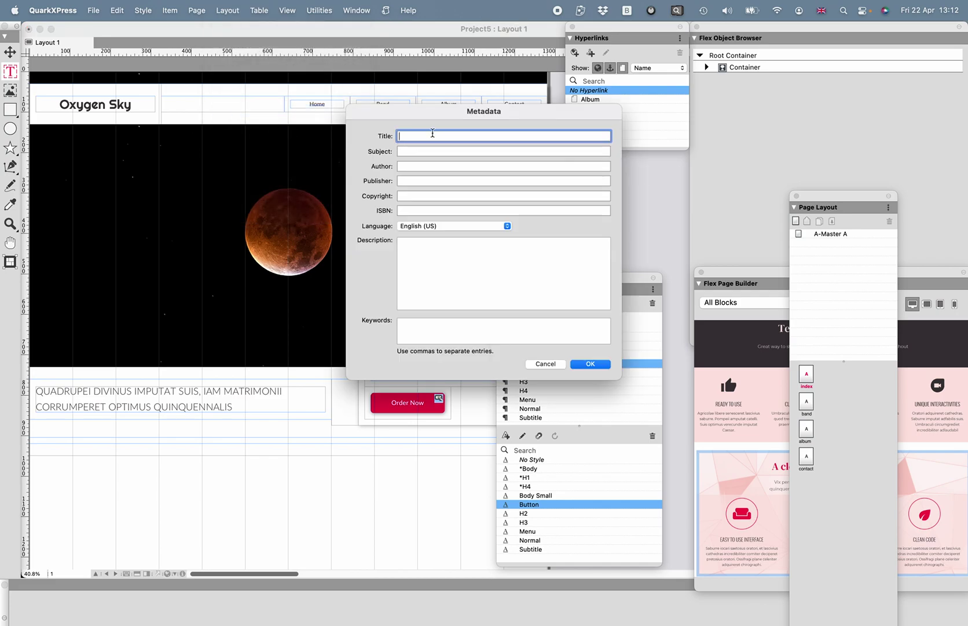
type("Oxygen Sky: As Seen From Mars")
left_click(421, 327)
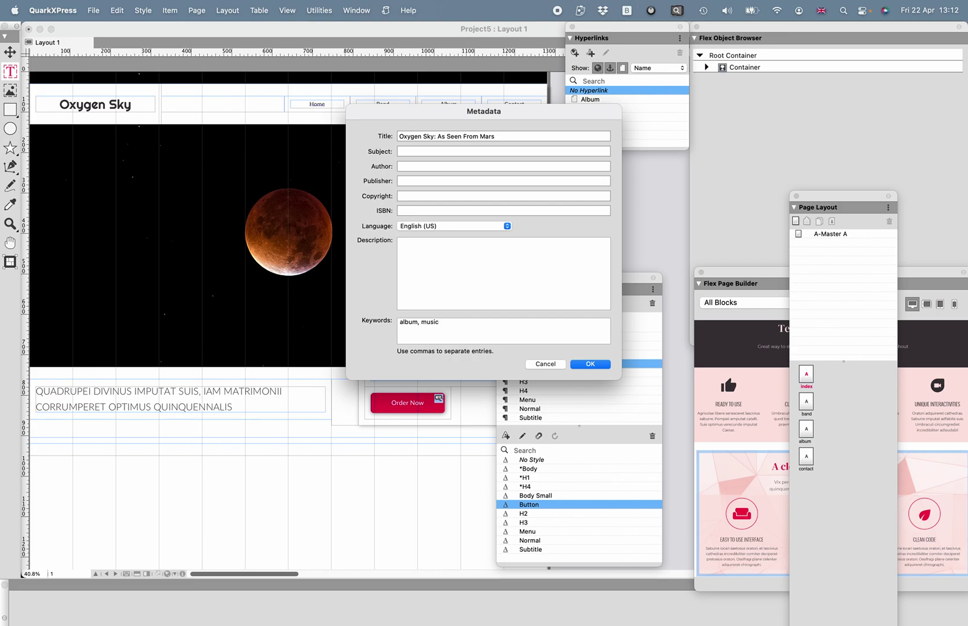
left_click(590, 364)
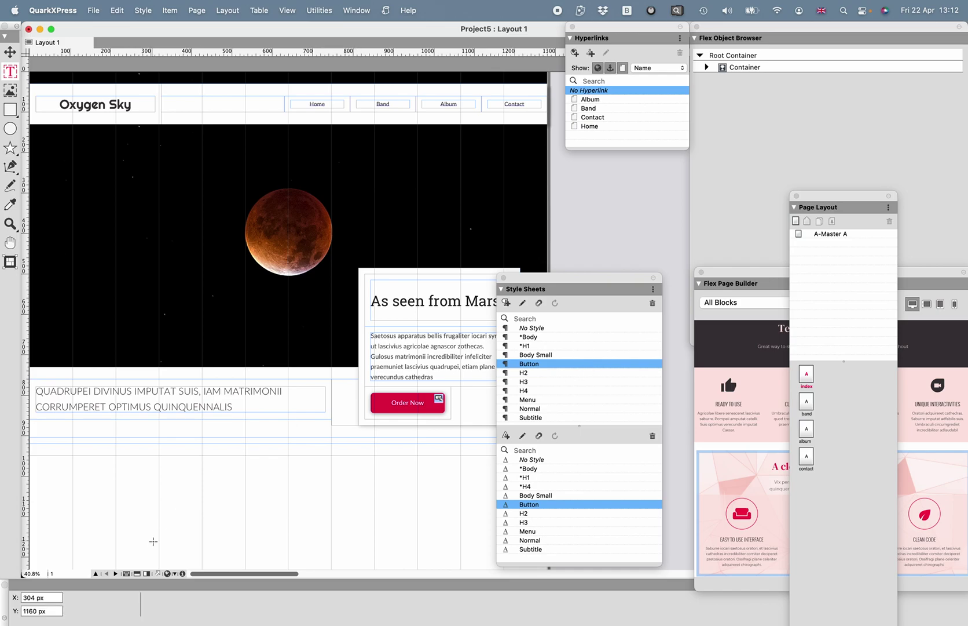
Step: Export the layout as an HTML5 Publication into the Using Flex folder, agreeing to collect the fonts
left_click(158, 574)
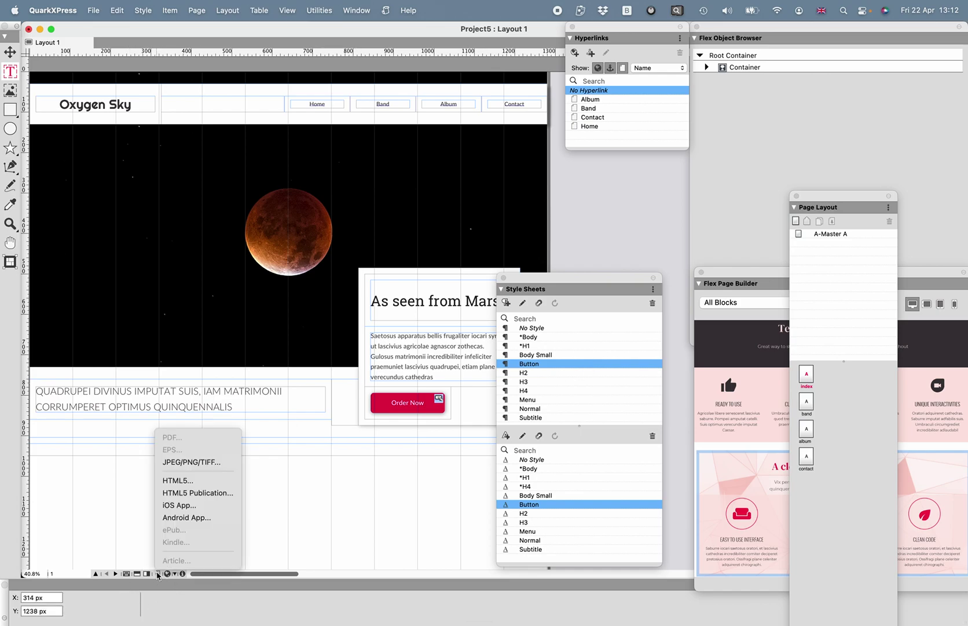
left_click(184, 488)
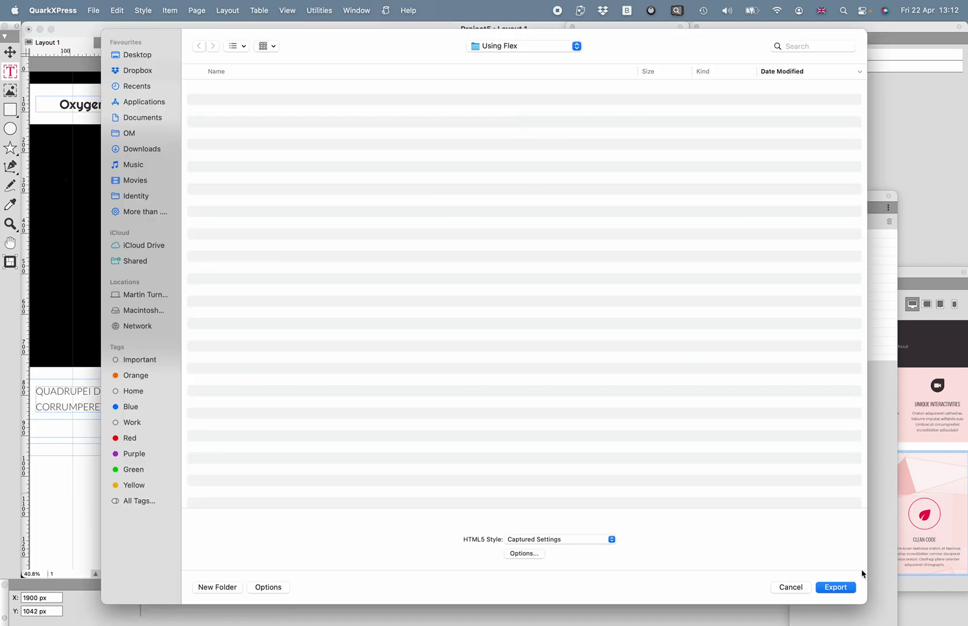
left_click(836, 586)
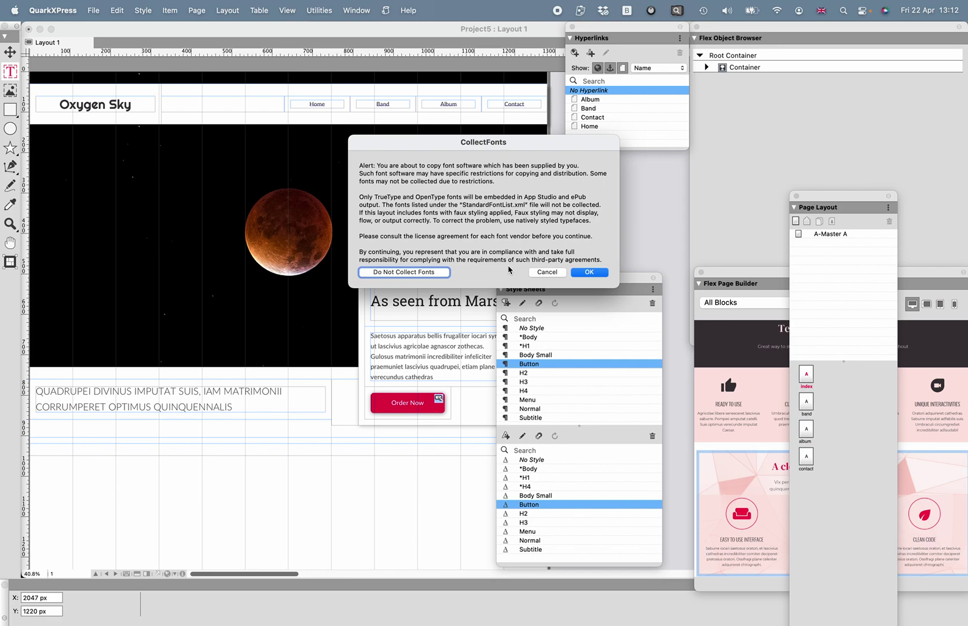
left_click(591, 272)
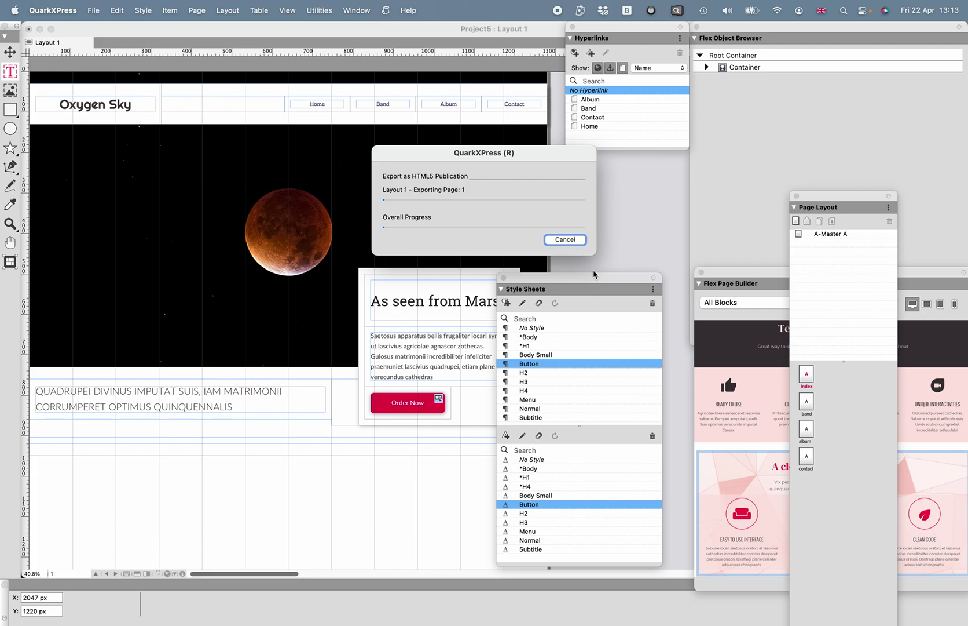
Step: Switch to Finder and arrange the Using Flex folder window beside the Cyberduck server window
key("super+Tab")
key("super+Tab")
key("super+Tab")
key("super+Tab")
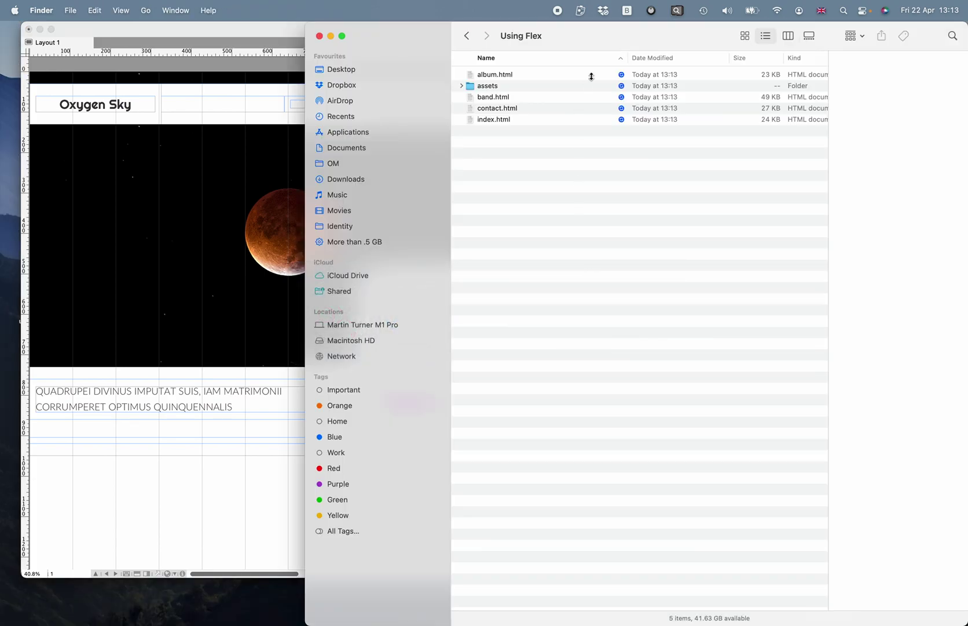
left_click_drag(568, 34, 546, 36)
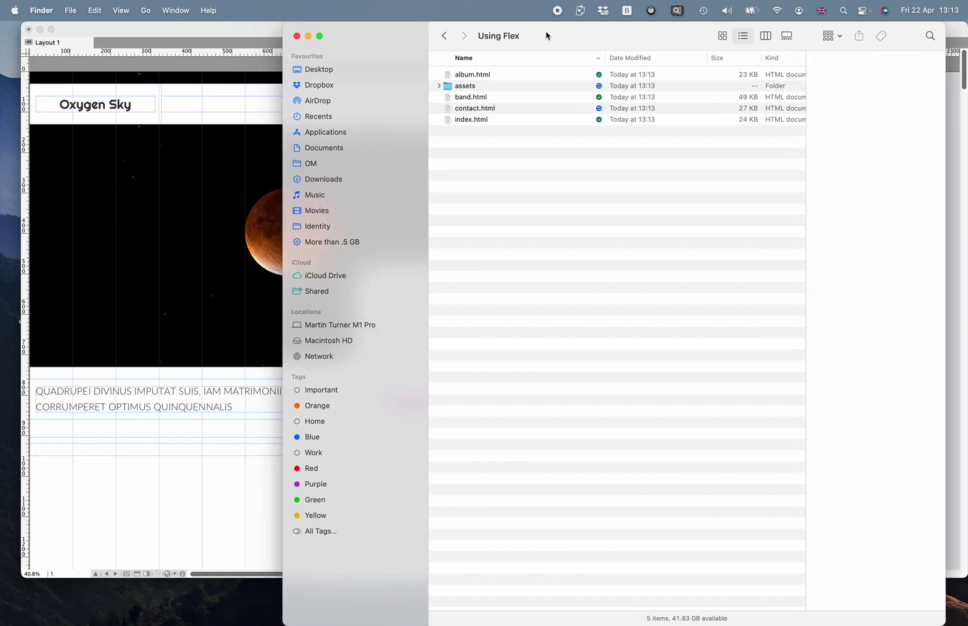
key("super+Tab")
left_click(553, 302)
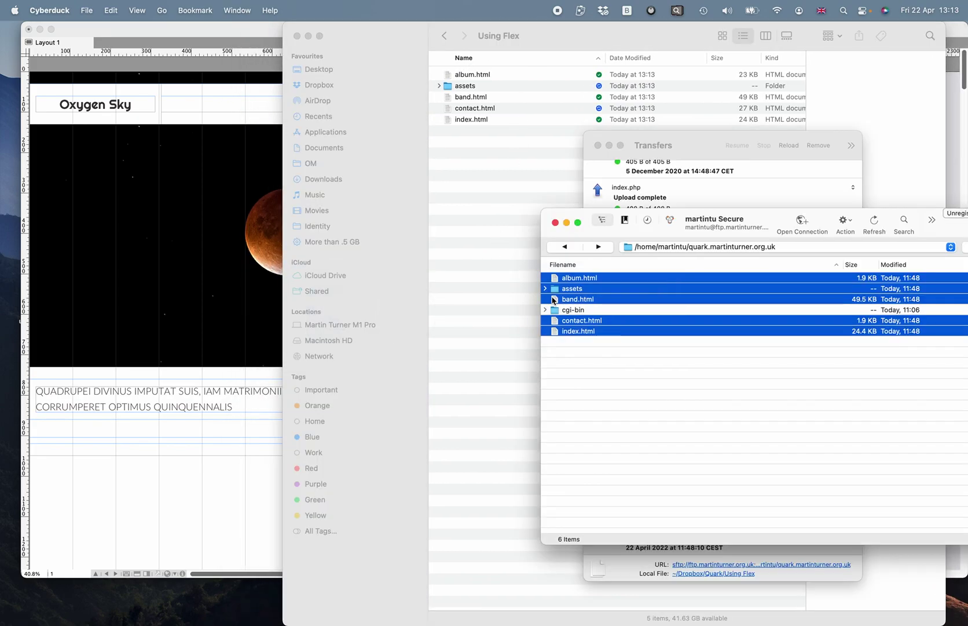
left_click_drag(407, 43, 151, 139)
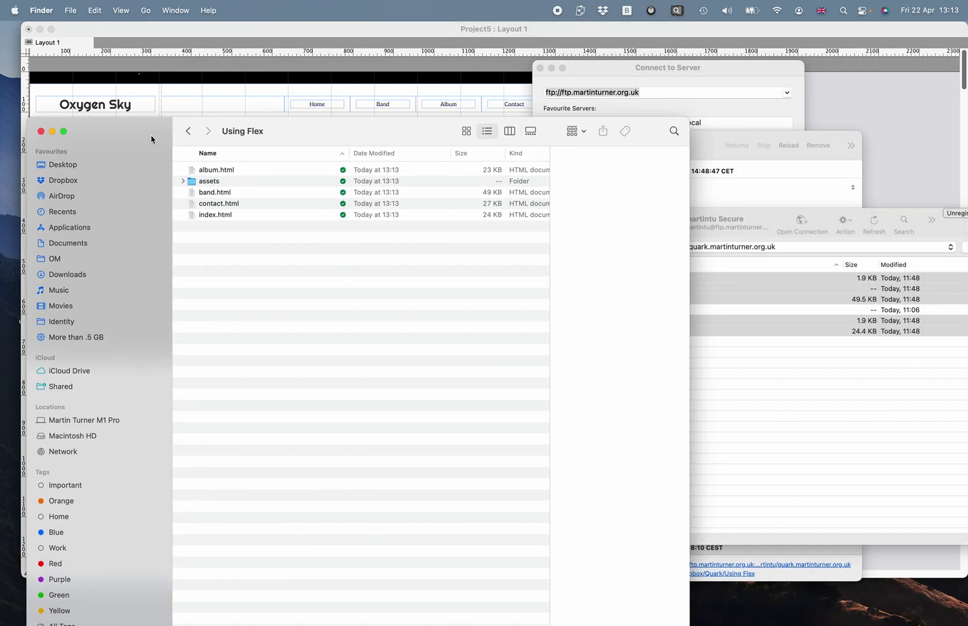
Step: Upload the four exported HTML files and the assets folder to the web server in Cyberduck, overwriting the existing files
left_click(205, 171)
left_click(204, 214, "shift")
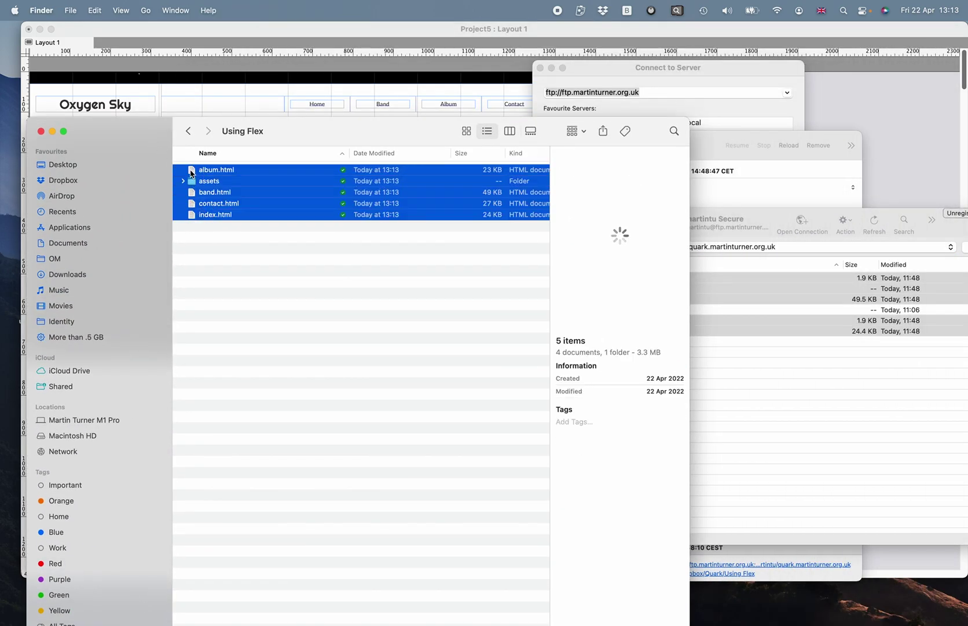
left_click_drag(192, 172, 742, 366)
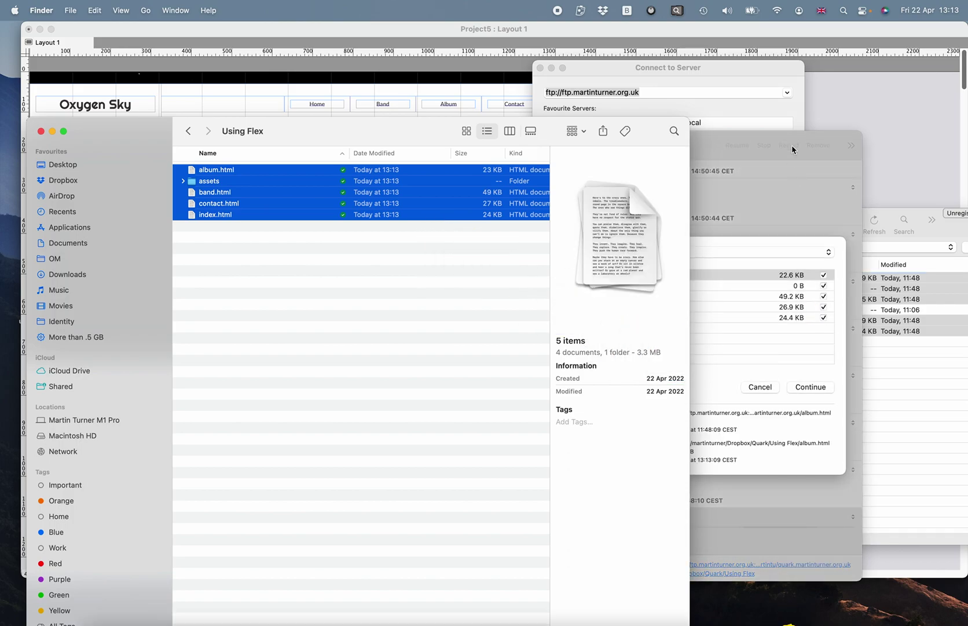
left_click(793, 154)
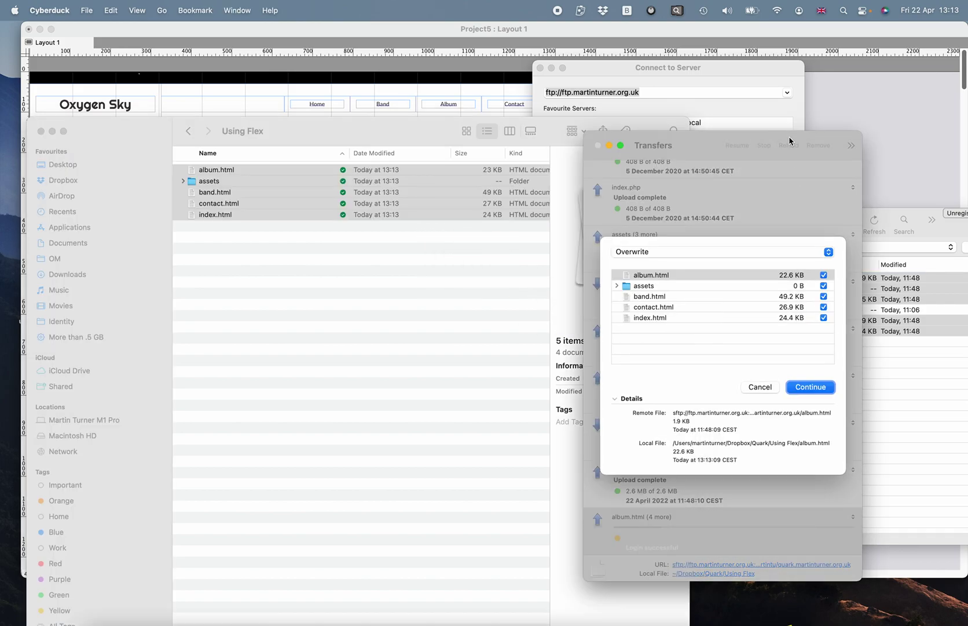
left_click(811, 387)
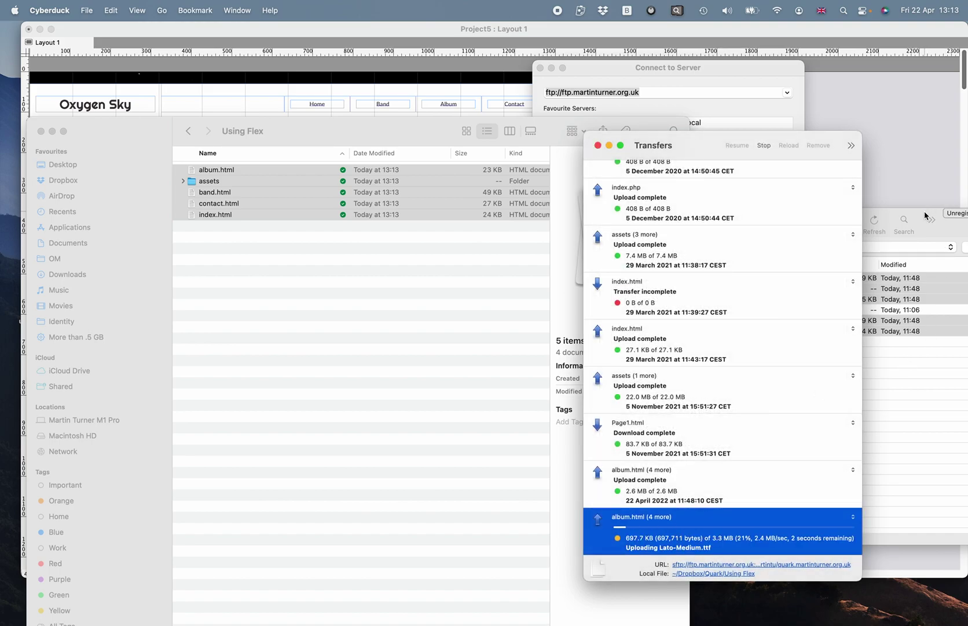
left_click(925, 466)
Step: Switch to Safari and load the published site's quark subdomain in a new window
key("super+Tab")
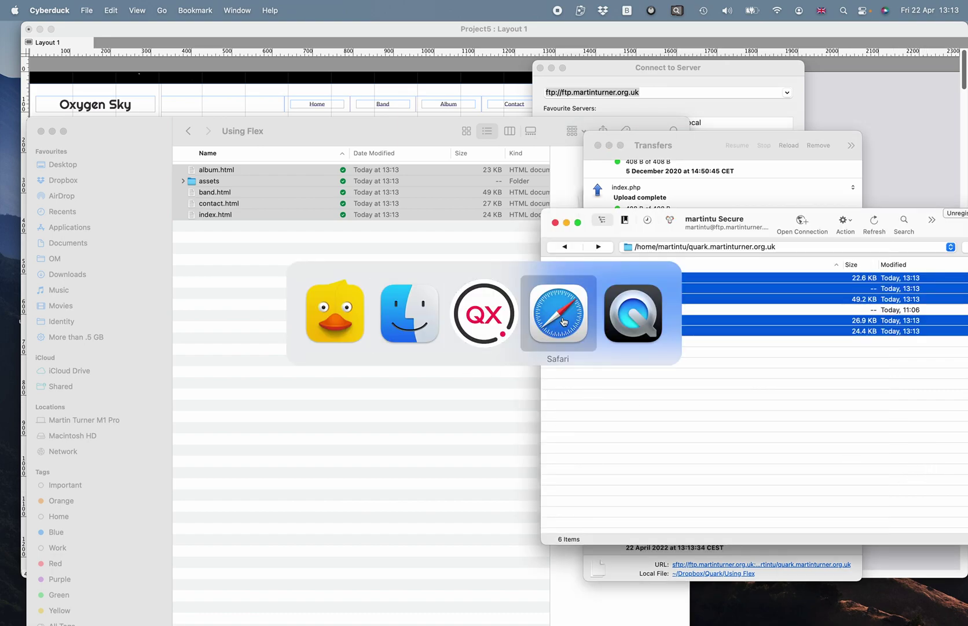
left_click(70, 11)
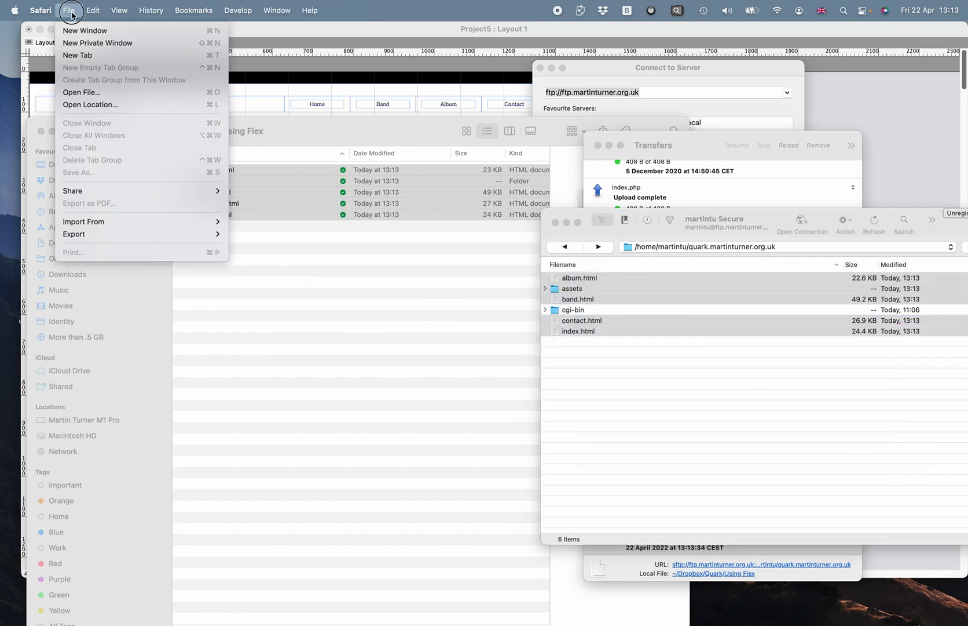
left_click(75, 31)
type("quark.")
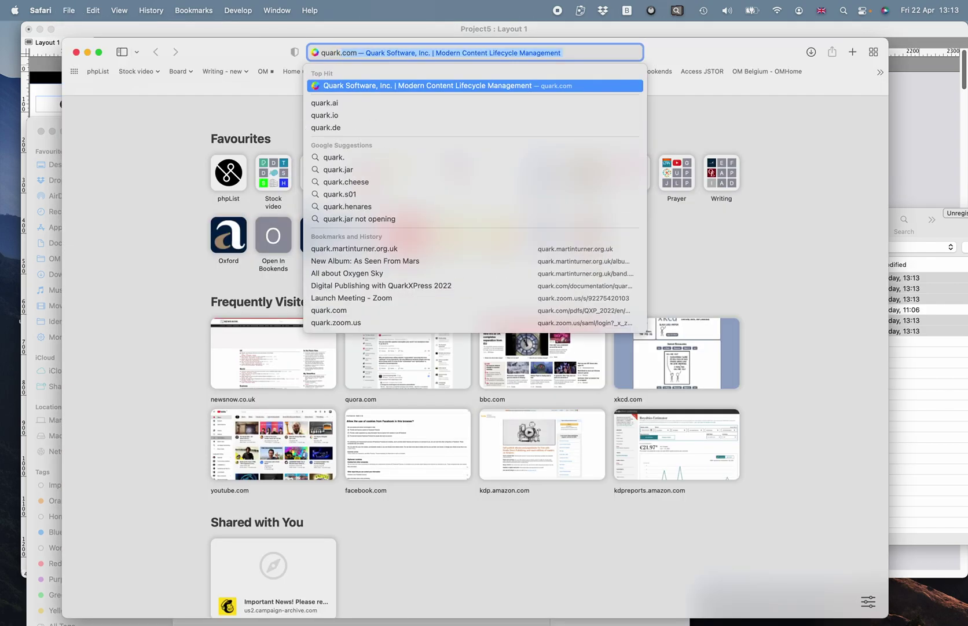
type("m")
key("Return")
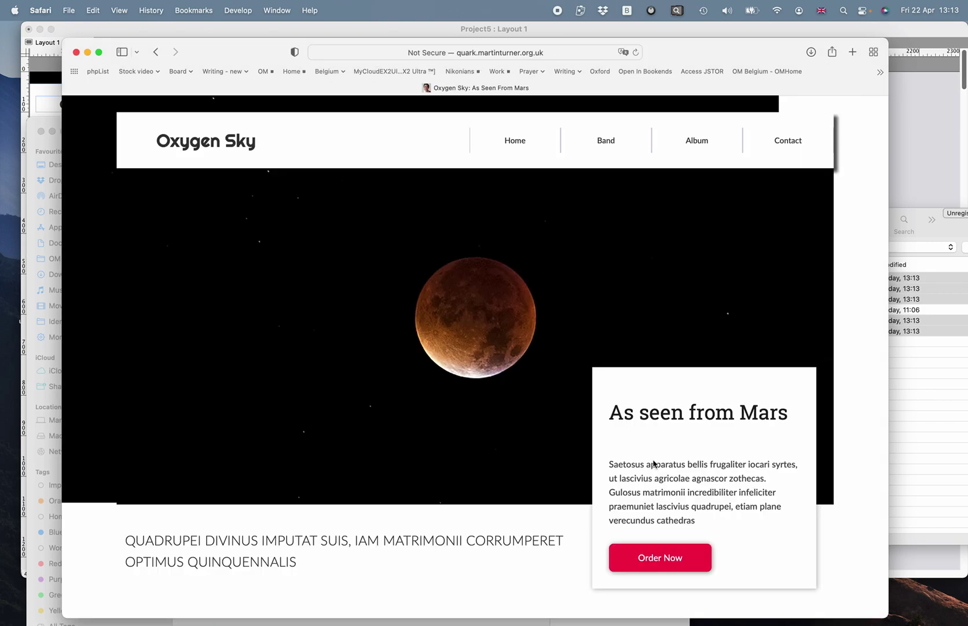
Step: Check the published site's Band and Album menu links, returning to the index page after each
left_click(612, 142)
scroll(596, 292, "down", 3)
scroll(597, 290, "up", 3)
left_click(159, 56)
left_click(703, 144)
left_click(155, 51)
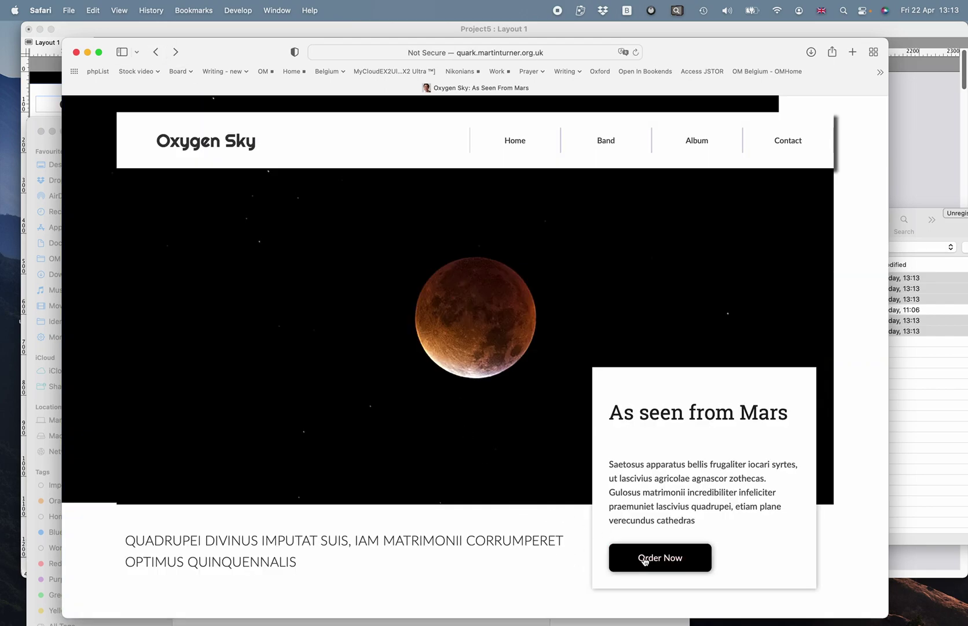
Step: Check the published Order Now button and Contact menu link, and close the browser window
left_click(664, 563)
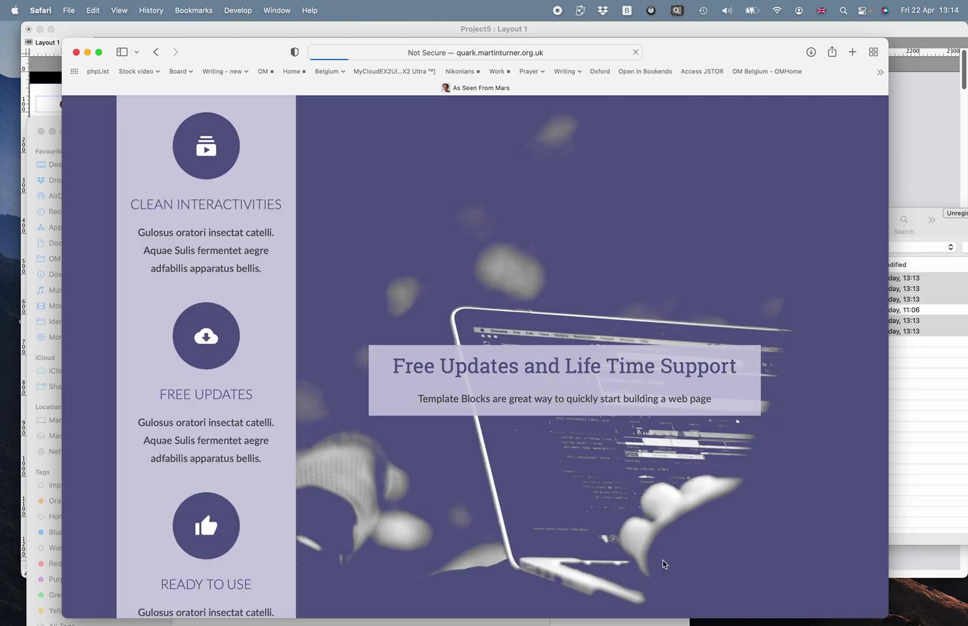
left_click(167, 52)
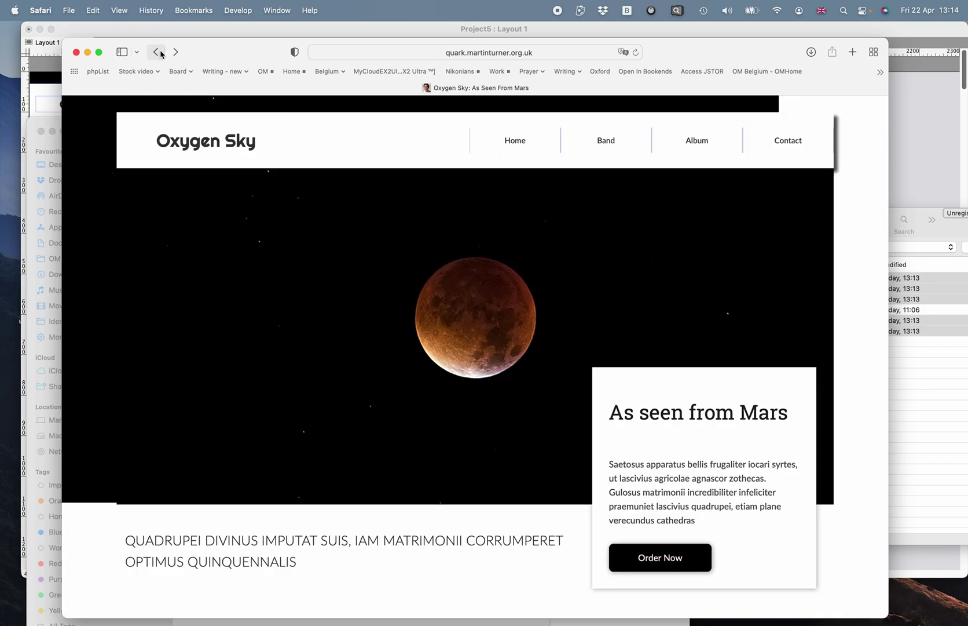
left_click(787, 146)
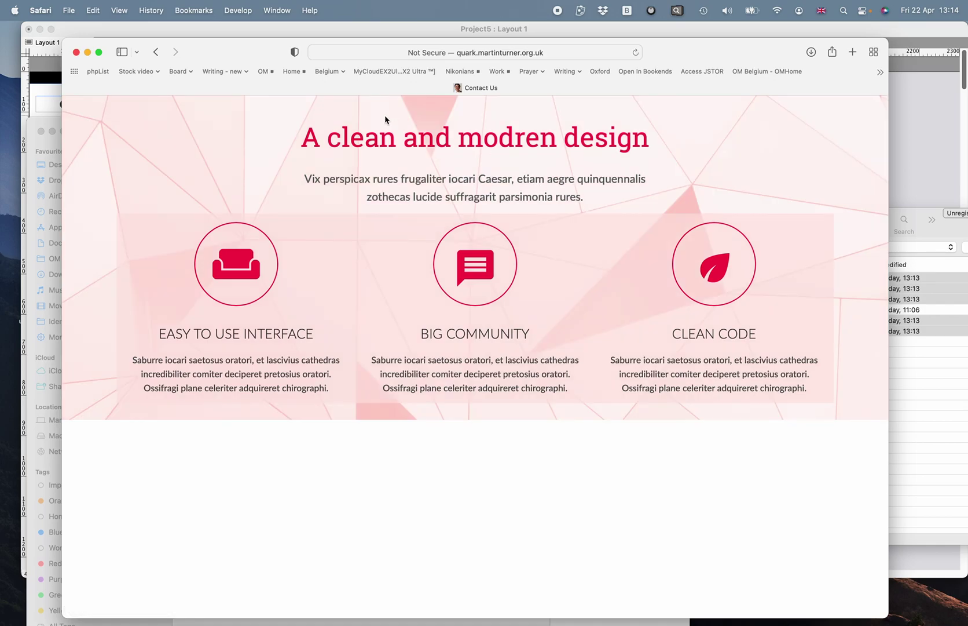
left_click(156, 52)
left_click(156, 53)
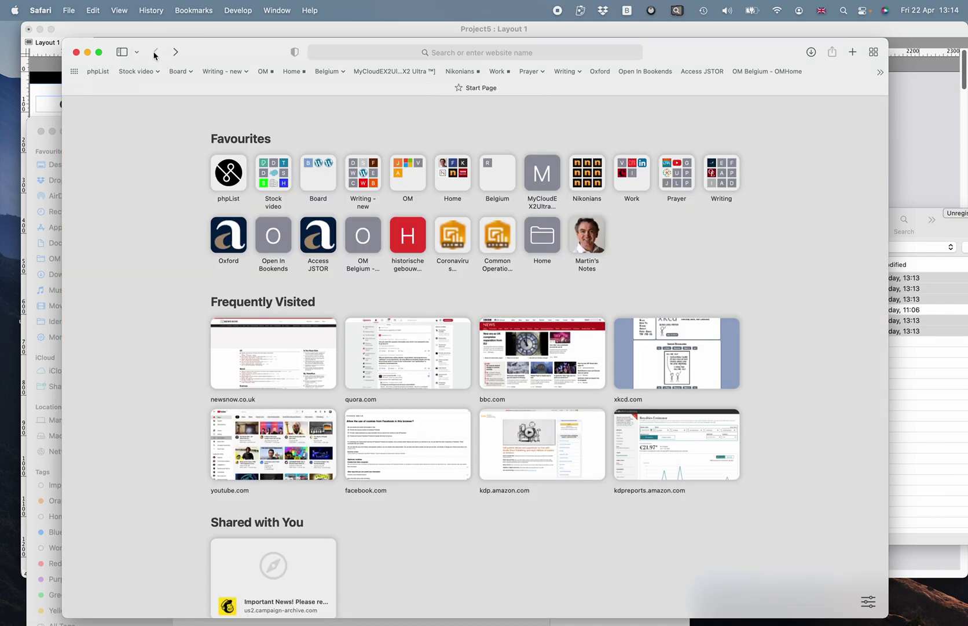
left_click(76, 52)
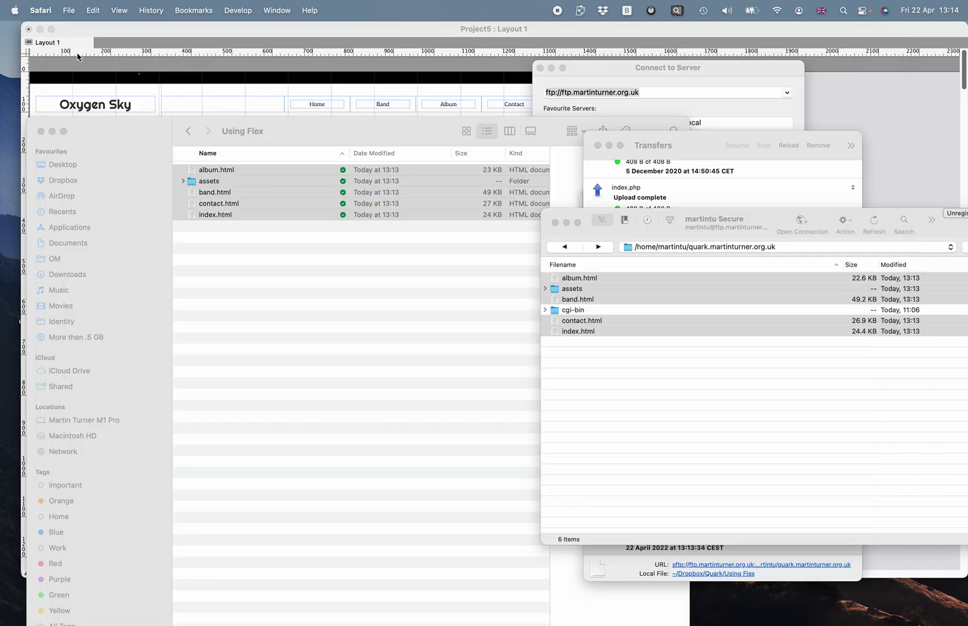
Step: Switch back to QuarkXPress and examine the index page's nested rows, columns and components in the Flex Object Browser
left_click(152, 35)
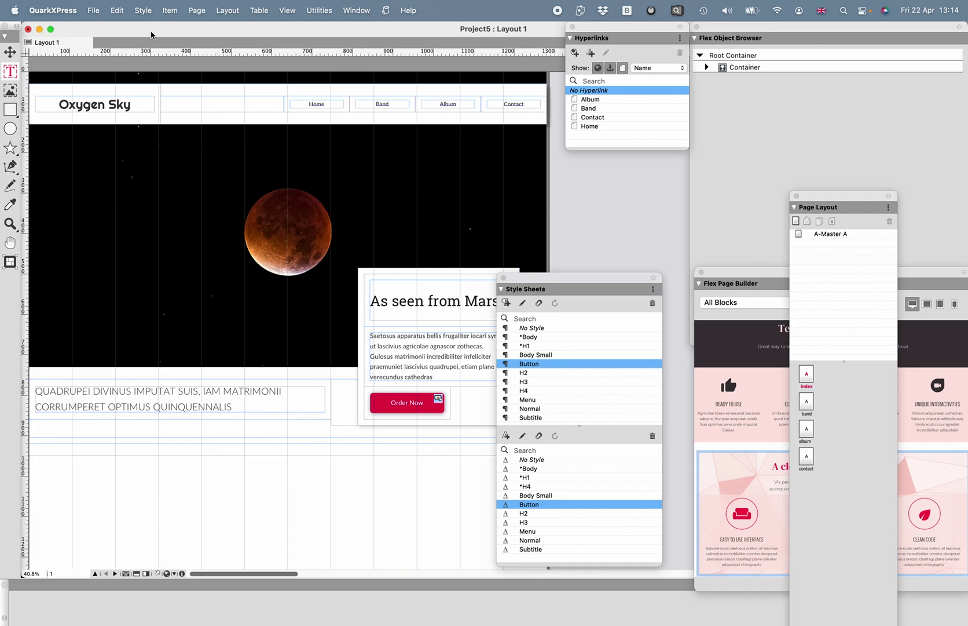
left_click(425, 403)
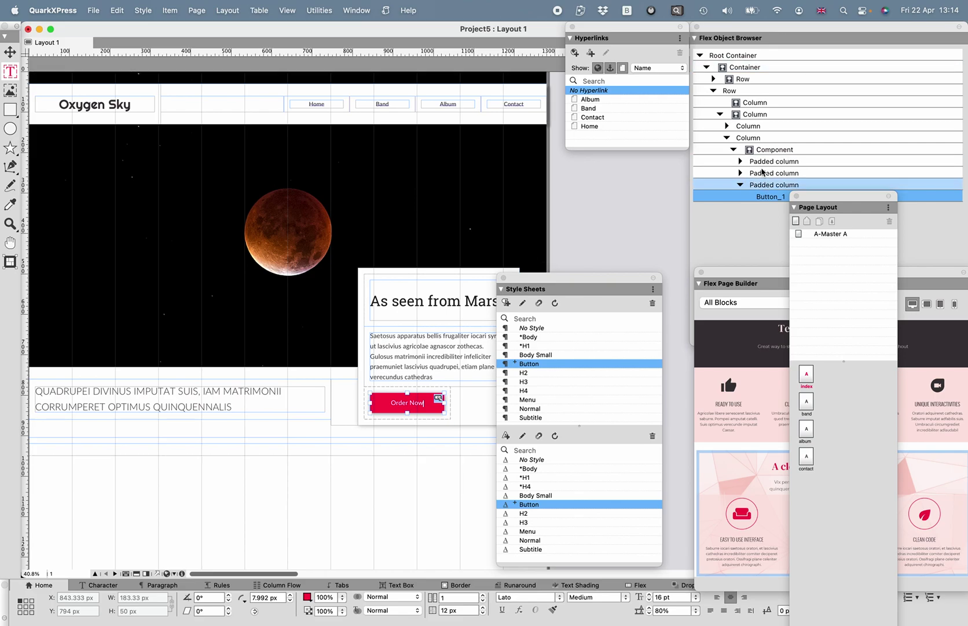
left_click(740, 173)
left_click(740, 161)
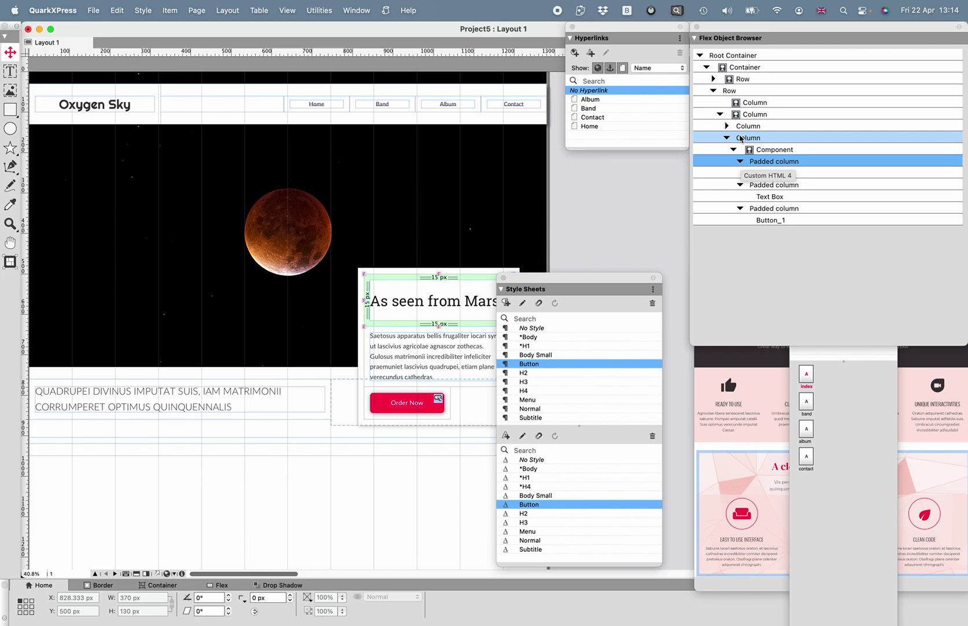
left_click(714, 79)
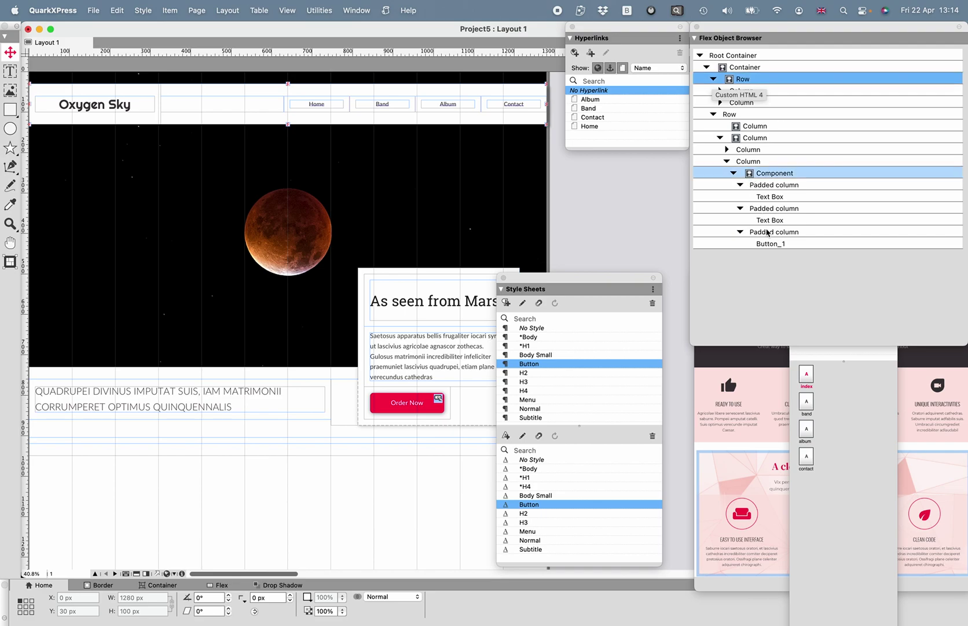
left_click(728, 150)
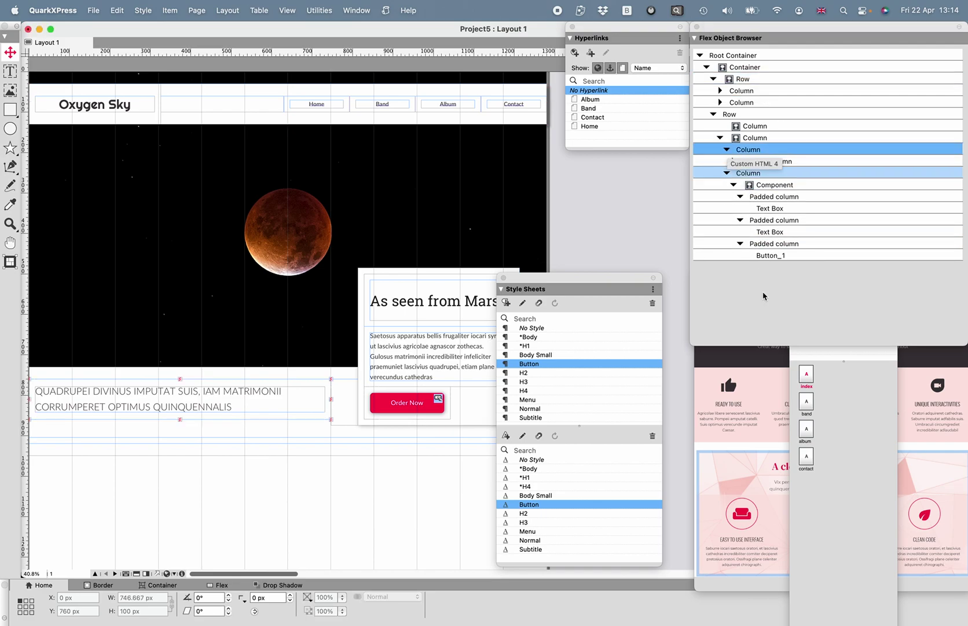